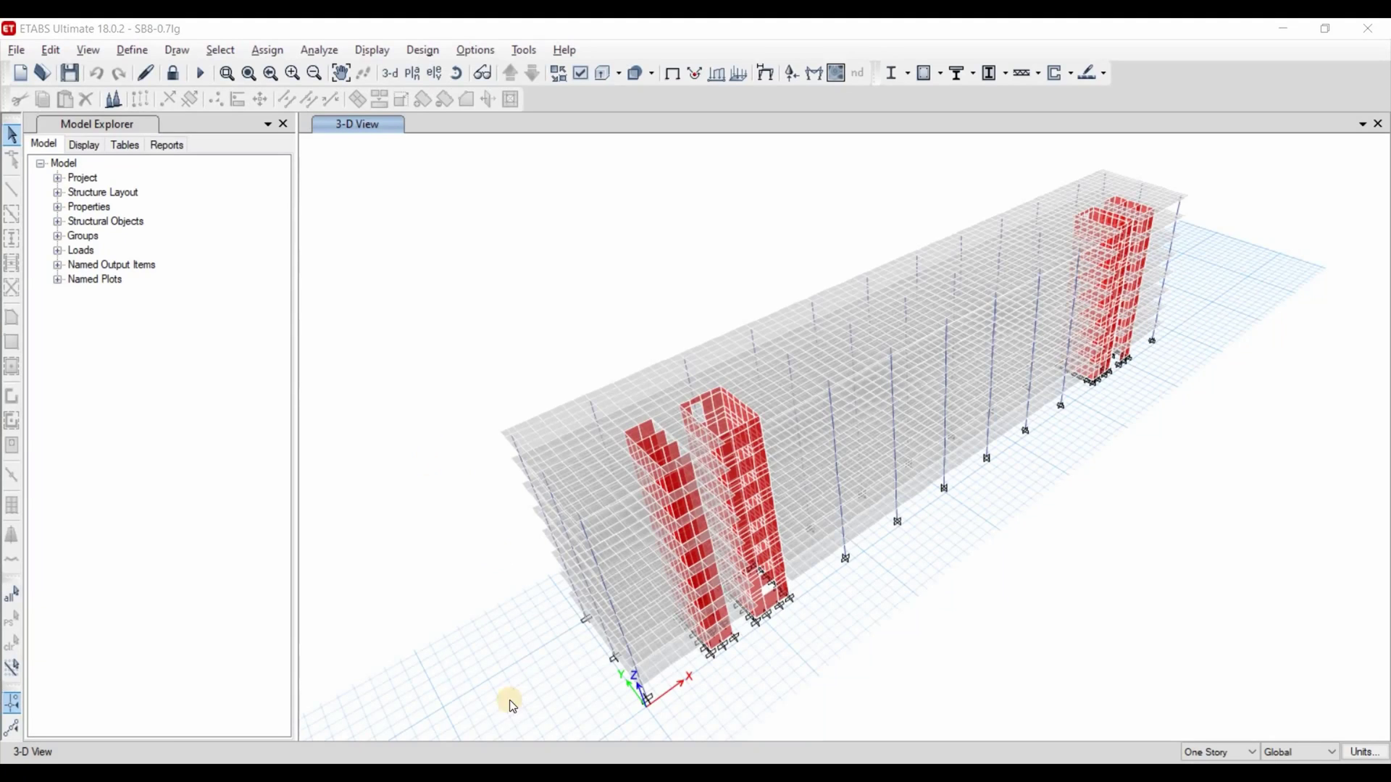
- Switch to the browser and look over the ETABS tutorial videos on the YouTube channel page
{"action": "key", "text": "alt+Tab"}
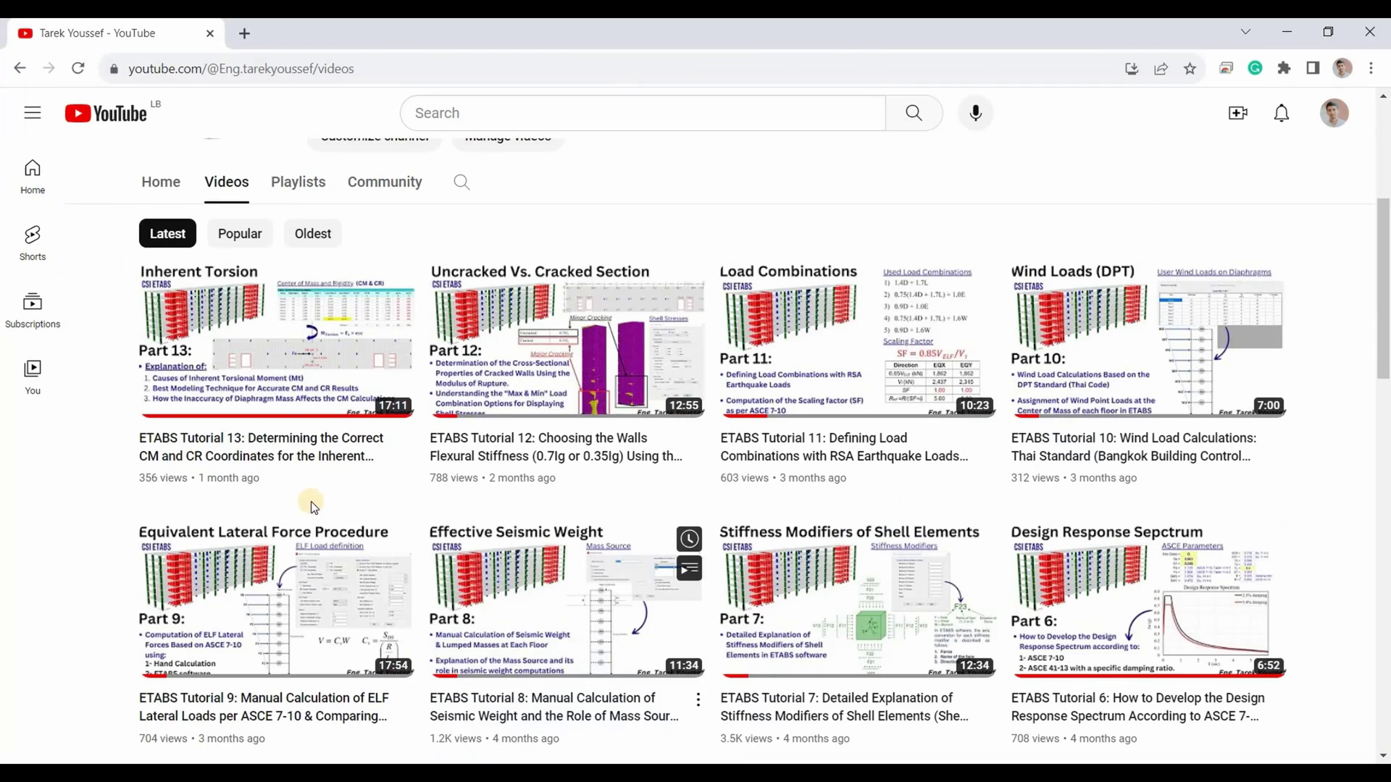
{"action": "scroll", "coordinate": [314, 518], "scroll_direction": "up", "scroll_amount": 1}
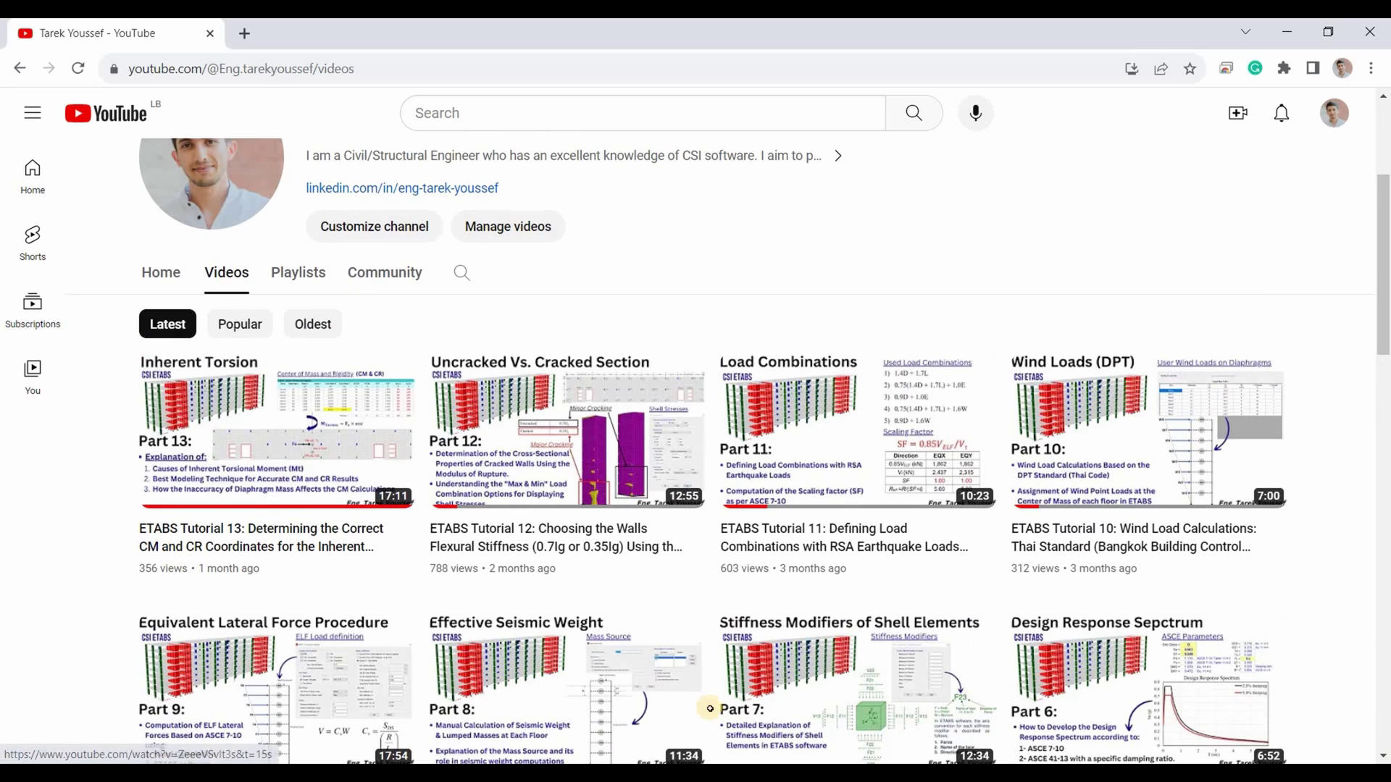
- Switch to the Excel seismic workbook and examine the example models' diaphragm cases on the Inherent Torsion sheet
{"action": "key", "text": "alt+Tab"}
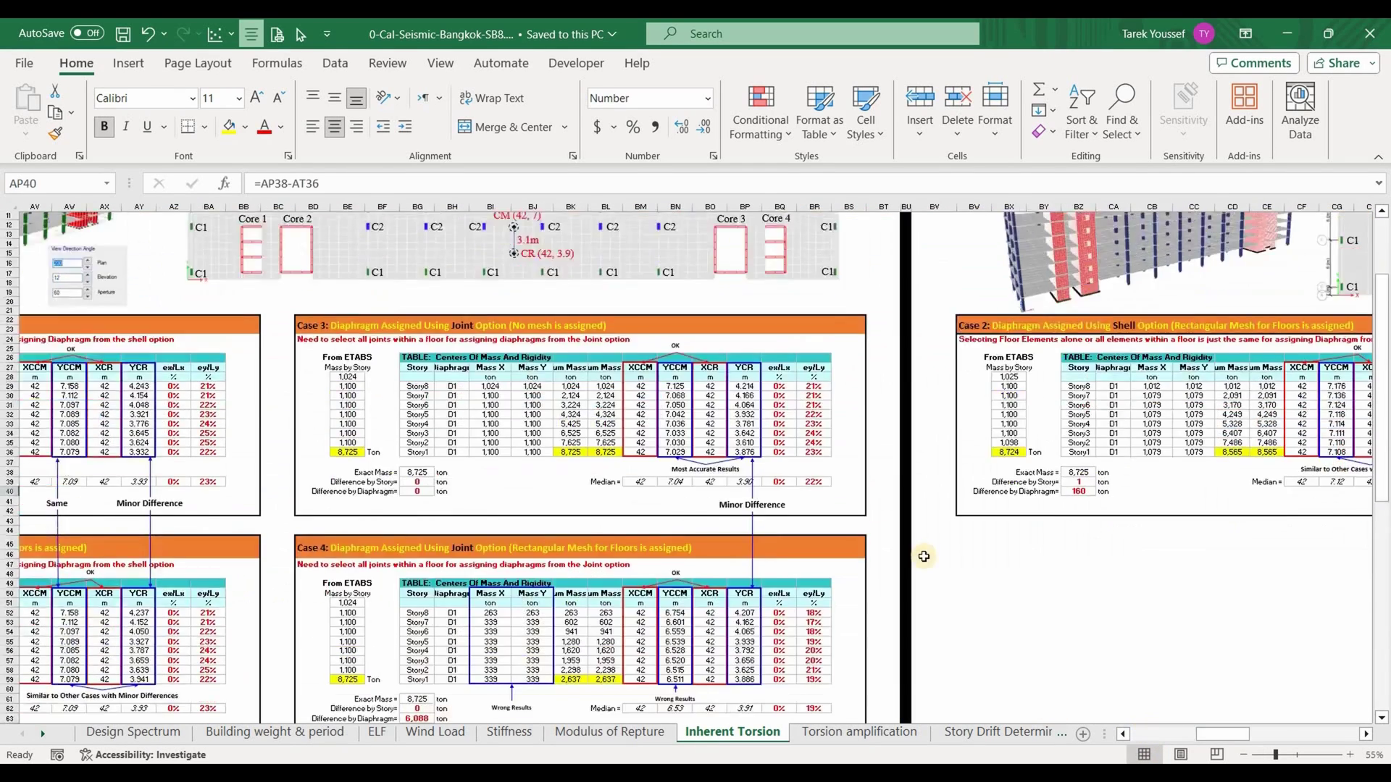
{"action": "scroll", "coordinate": [922, 556], "scroll_direction": "up", "scroll_amount": 3}
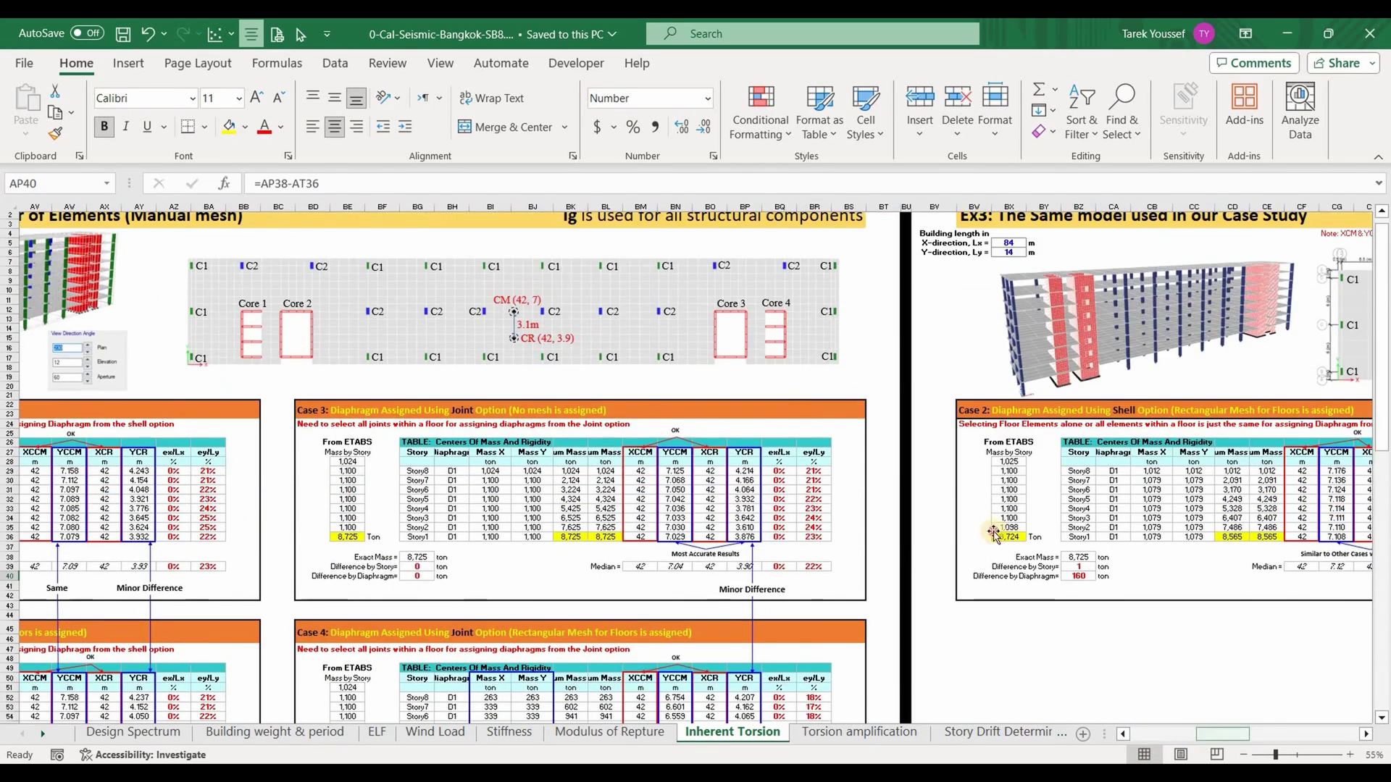
{"action": "left_click_drag", "start_coordinate": [1221, 734], "coordinate": [1210, 733]}
{"action": "scroll", "coordinate": [377, 275], "scroll_direction": "left", "scroll_amount": 2, "text": "shift"}
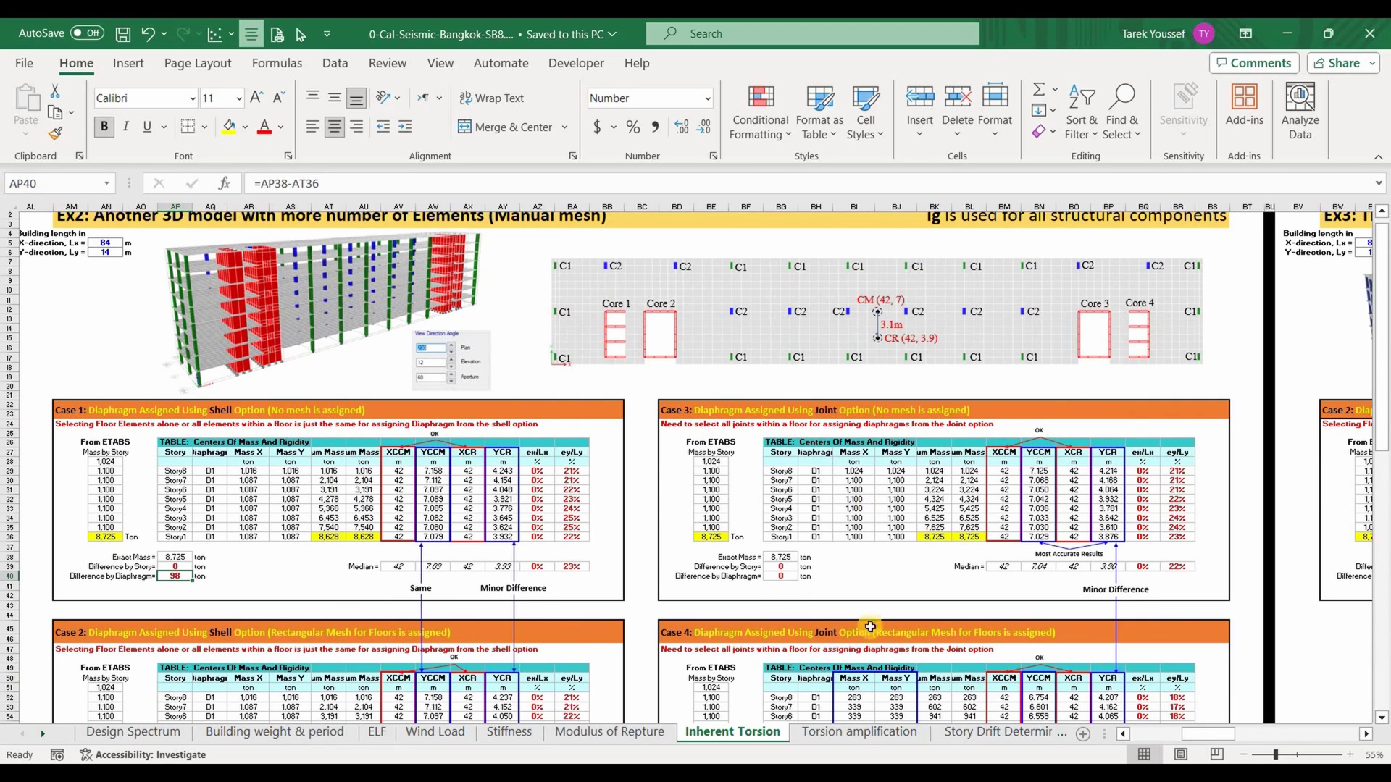
- Switch to ETABS, display the Story8 plan view, and briefly select the floor's central bays before clearing the selection
{"action": "key", "text": "alt+Tab"}
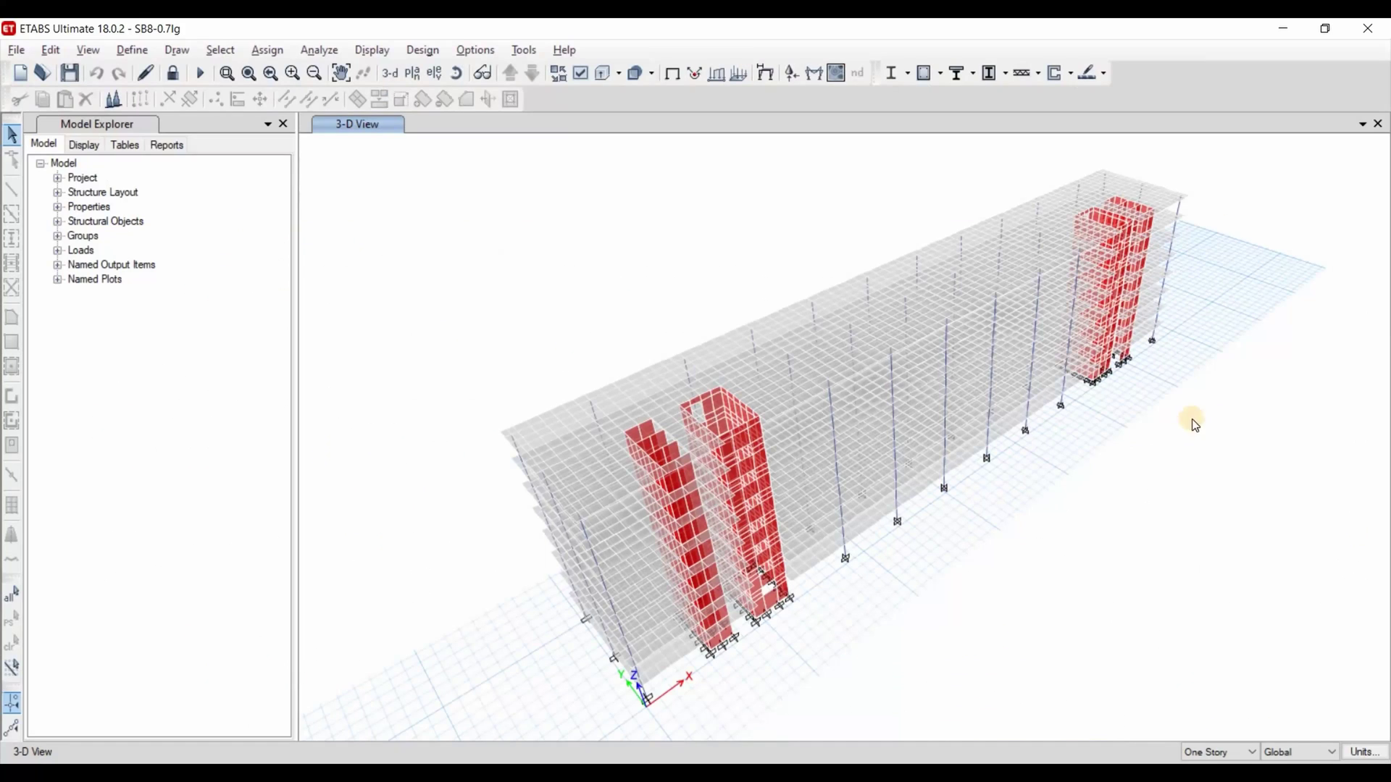
{"action": "left_click", "coordinate": [411, 72]}
{"action": "left_click", "coordinate": [608, 614]}
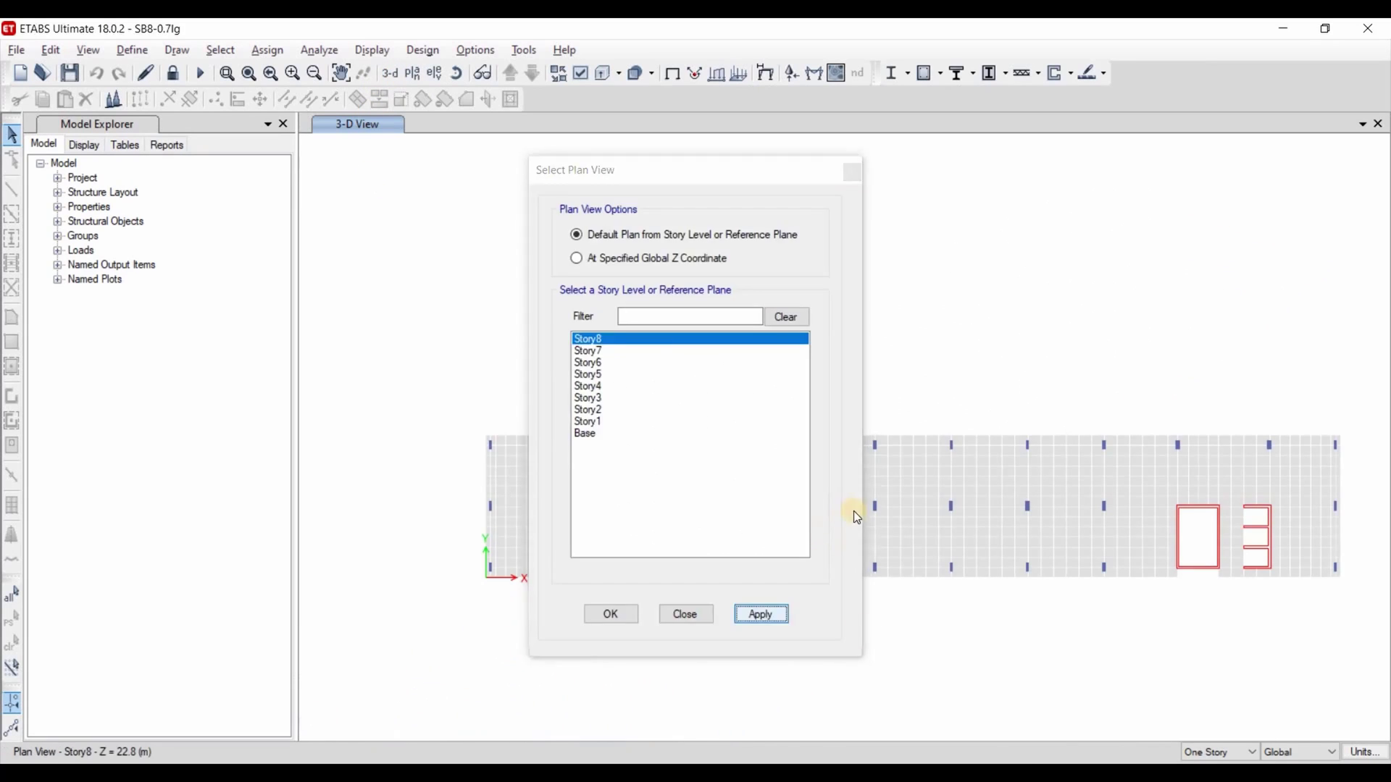
{"action": "left_click_drag", "start_coordinate": [868, 694], "coordinate": [807, 402]}
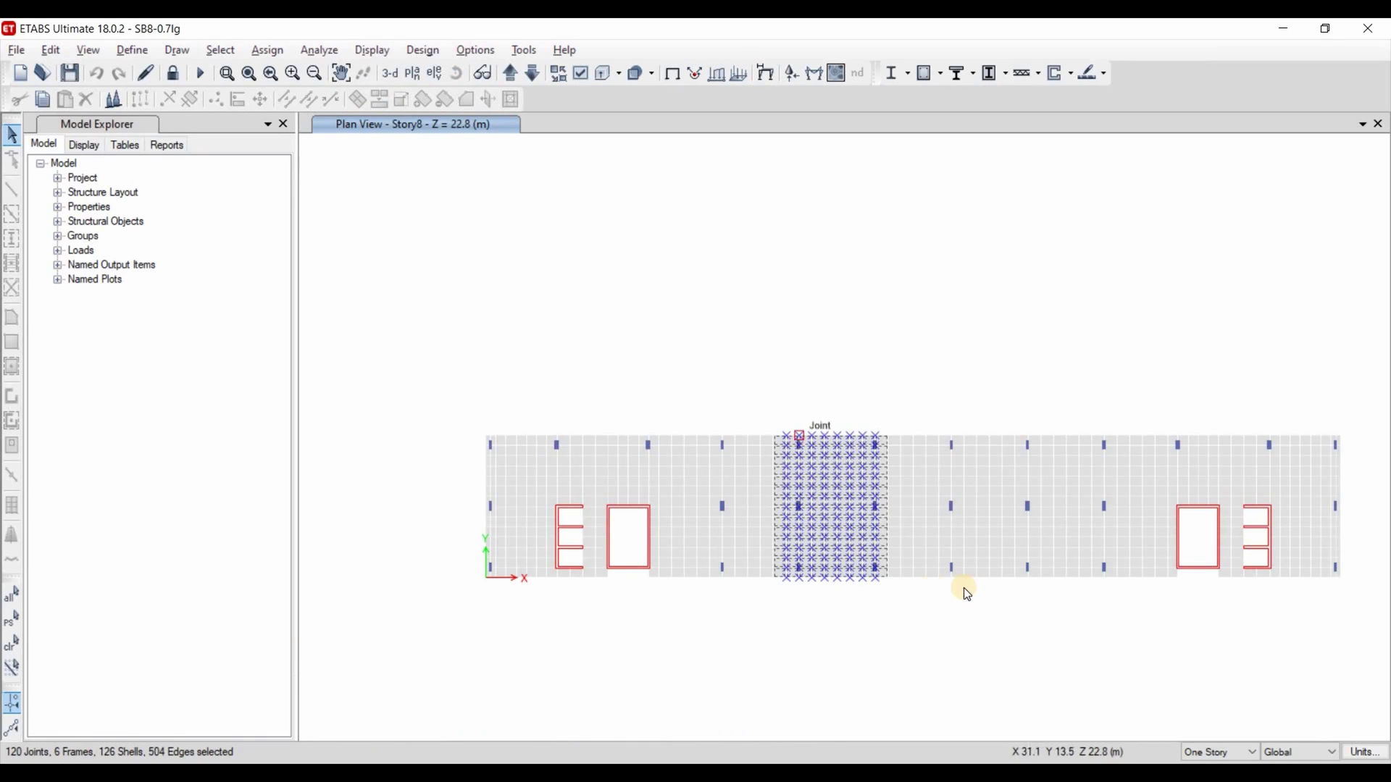
{"action": "key", "text": "Escape"}
- Make grid system G3 visible in the Story8 plan view
{"action": "right_click", "coordinate": [696, 253]}
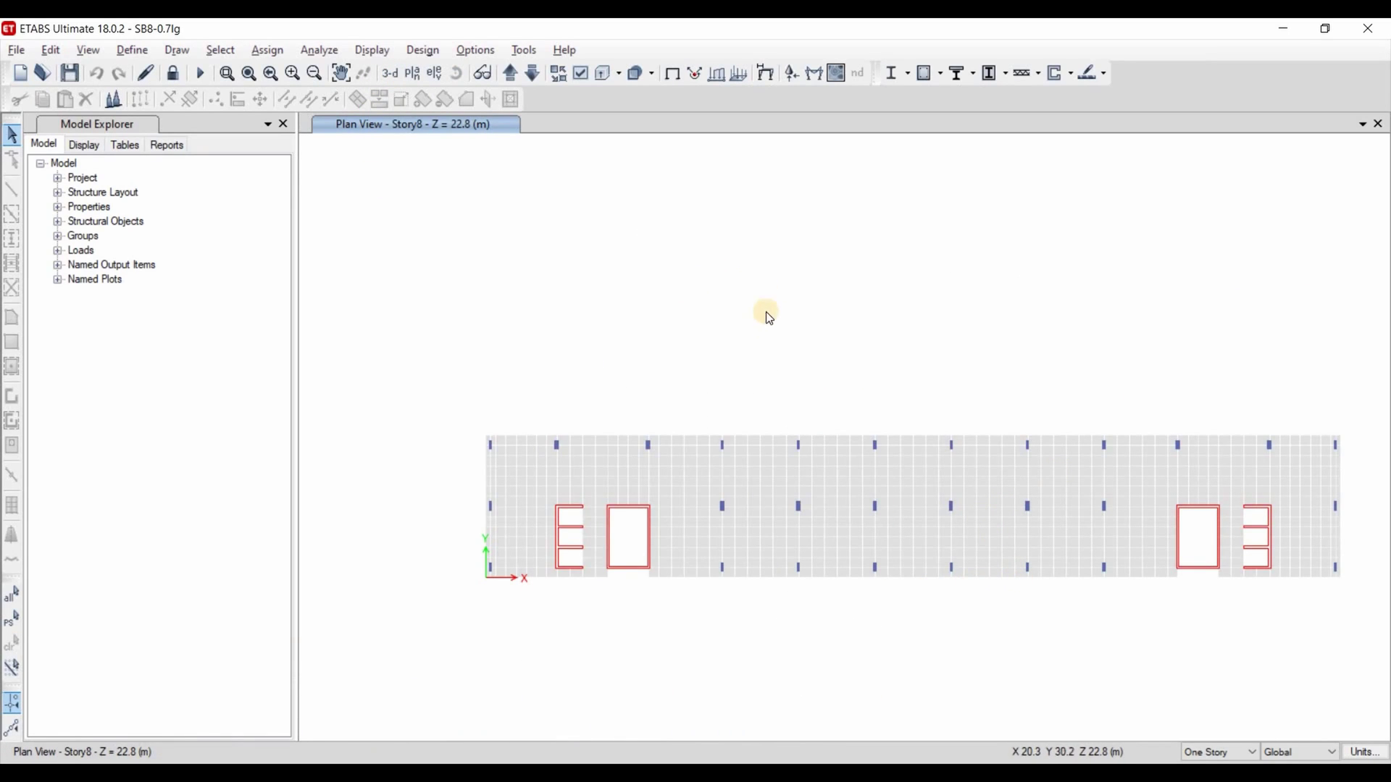
{"action": "left_click", "coordinate": [757, 329]}
{"action": "left_click", "coordinate": [509, 280]}
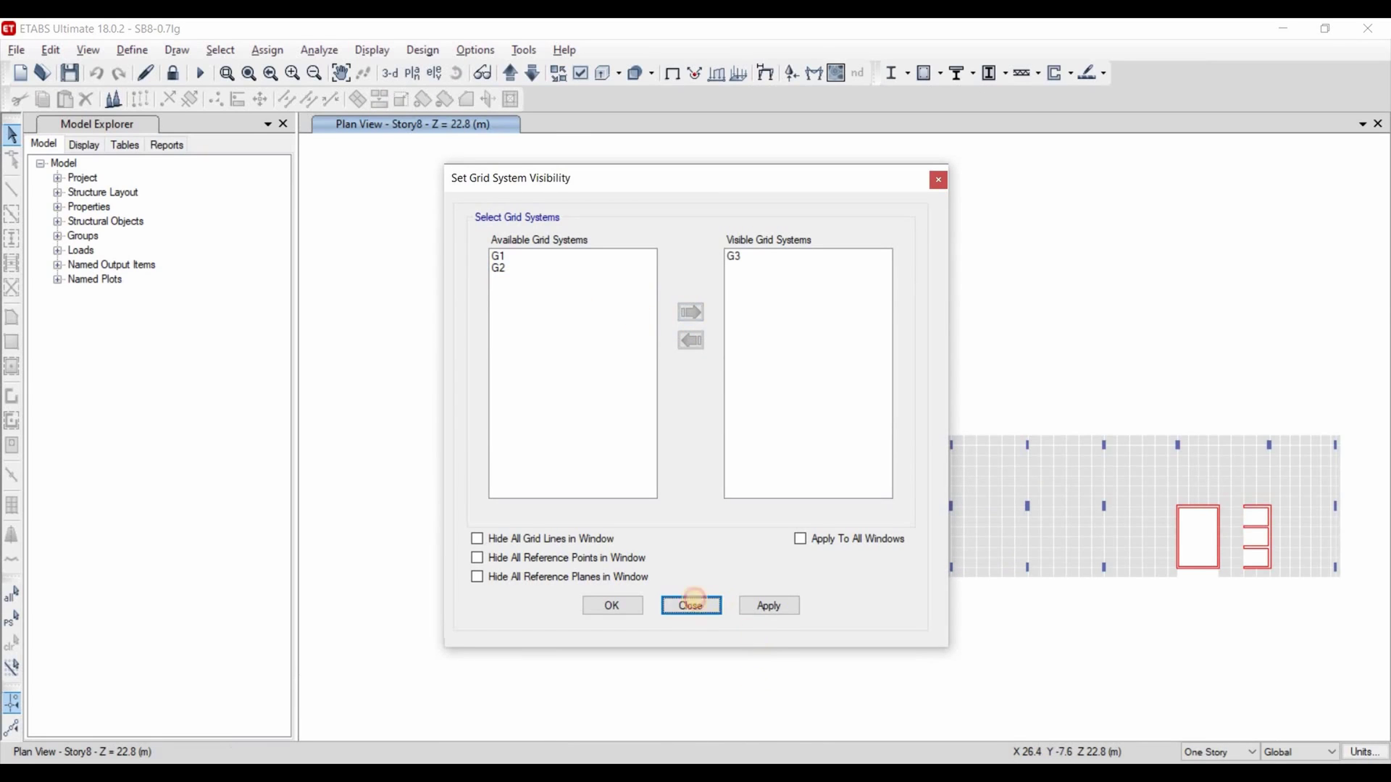
{"action": "left_click", "coordinate": [692, 606]}
- Examine the X and Y grid ordinates of grid system G3 and leave its data unchanged
{"action": "right_click", "coordinate": [656, 262]}
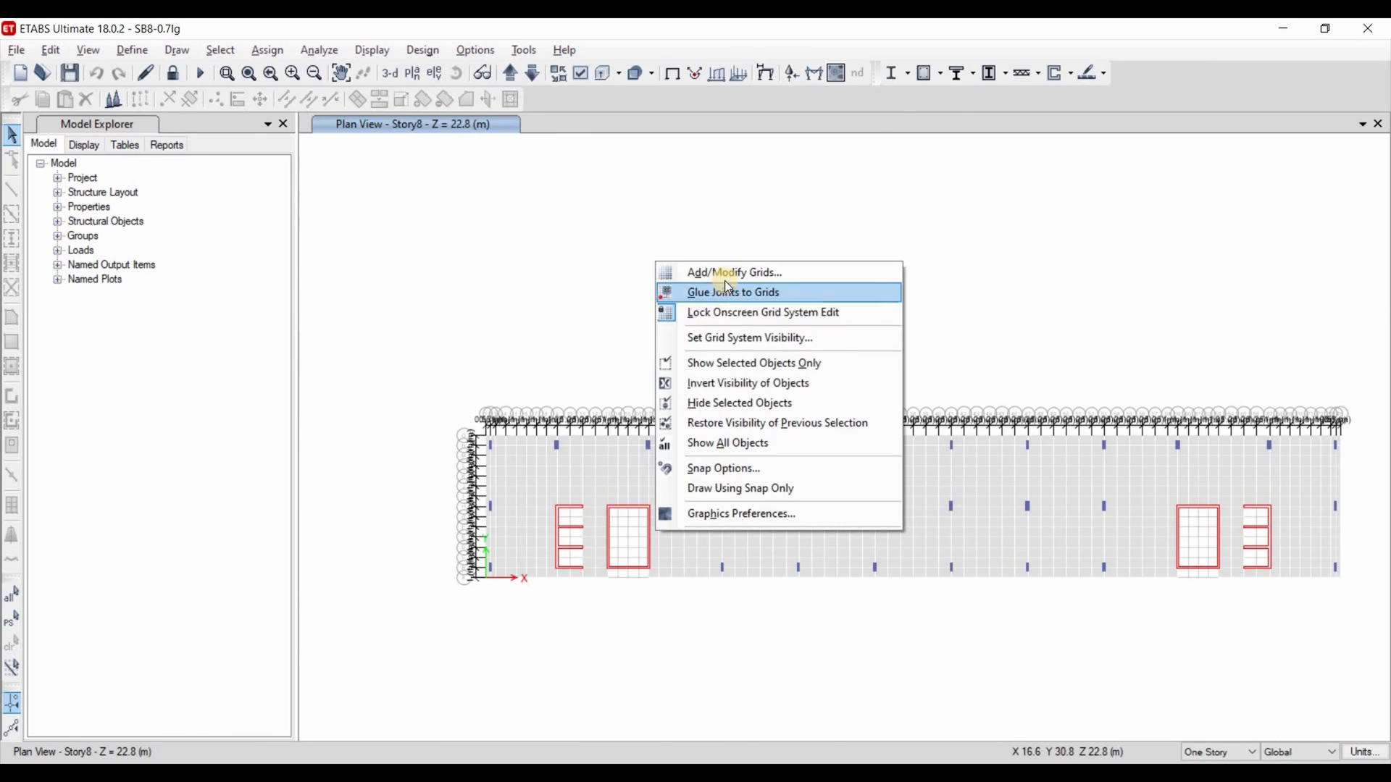
{"action": "left_click", "coordinate": [717, 270]}
{"action": "left_click", "coordinate": [555, 423]}
{"action": "left_click", "coordinate": [794, 424]}
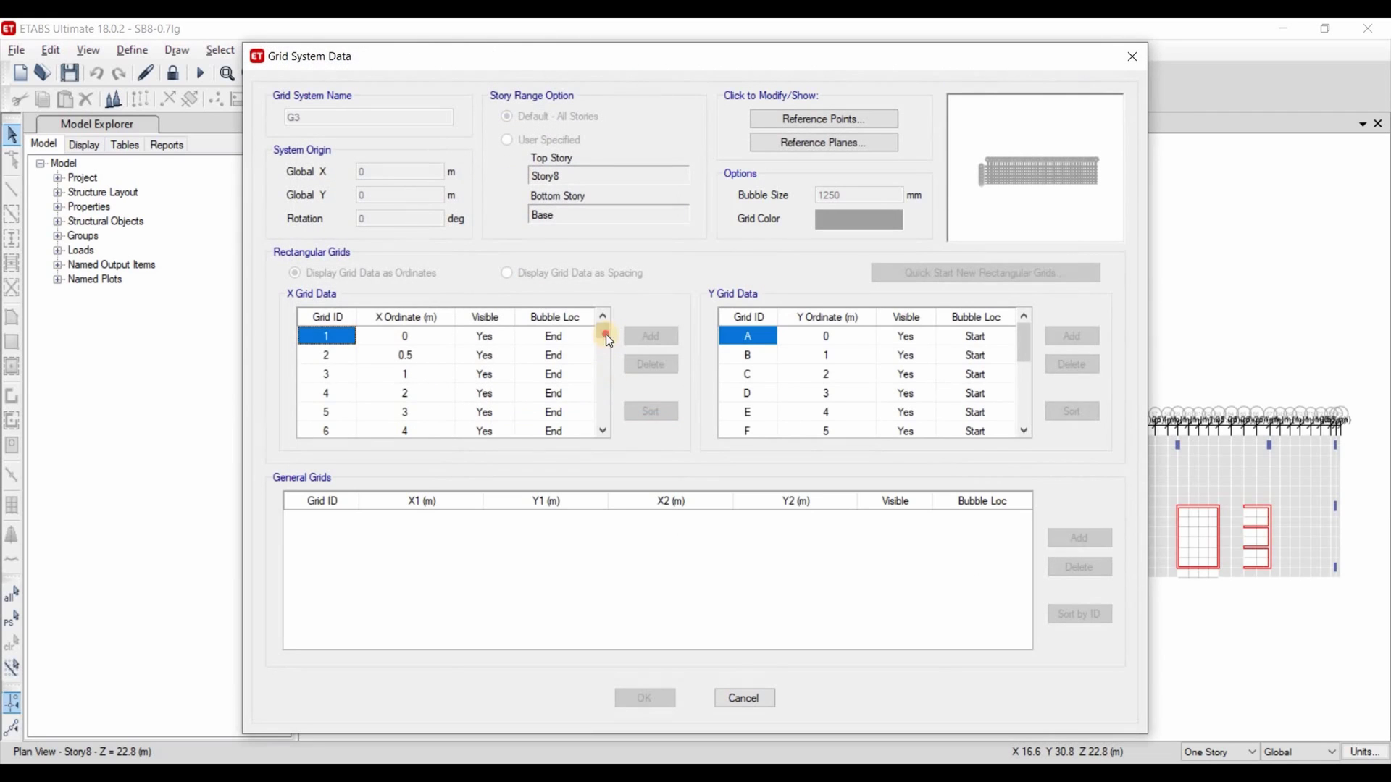
{"action": "left_click_drag", "start_coordinate": [607, 339], "coordinate": [883, 426]}
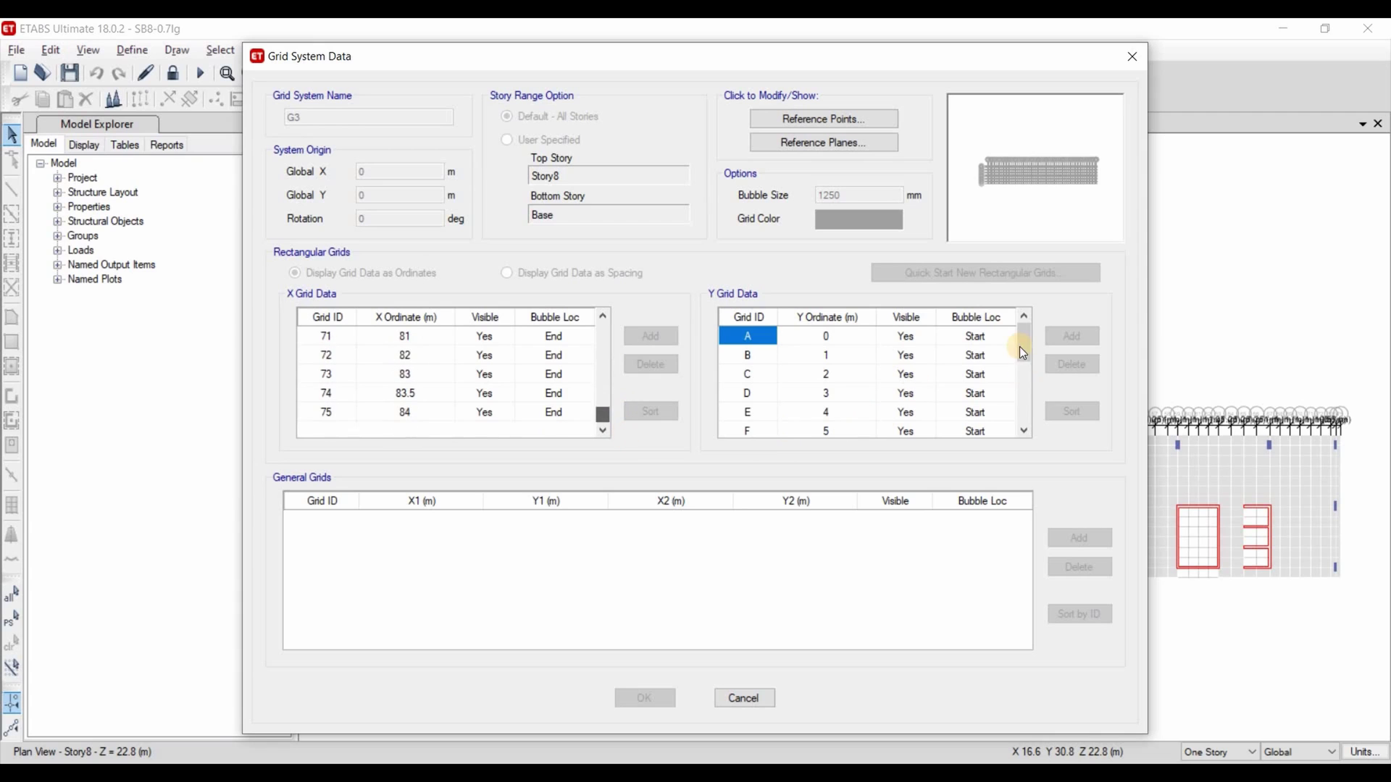
{"action": "left_click_drag", "start_coordinate": [1033, 454], "coordinate": [1120, 489]}
{"action": "left_click", "coordinate": [743, 697]}
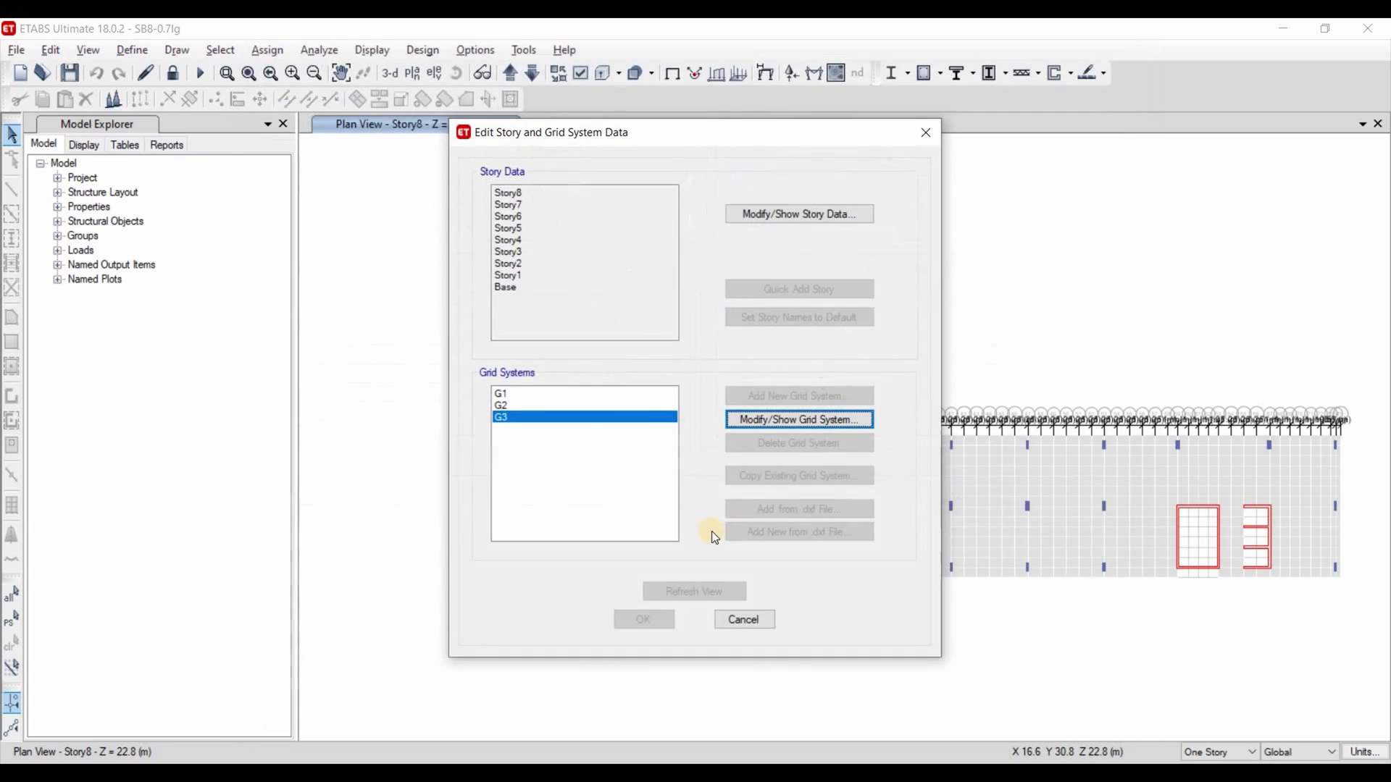
{"action": "left_click", "coordinate": [926, 133]}
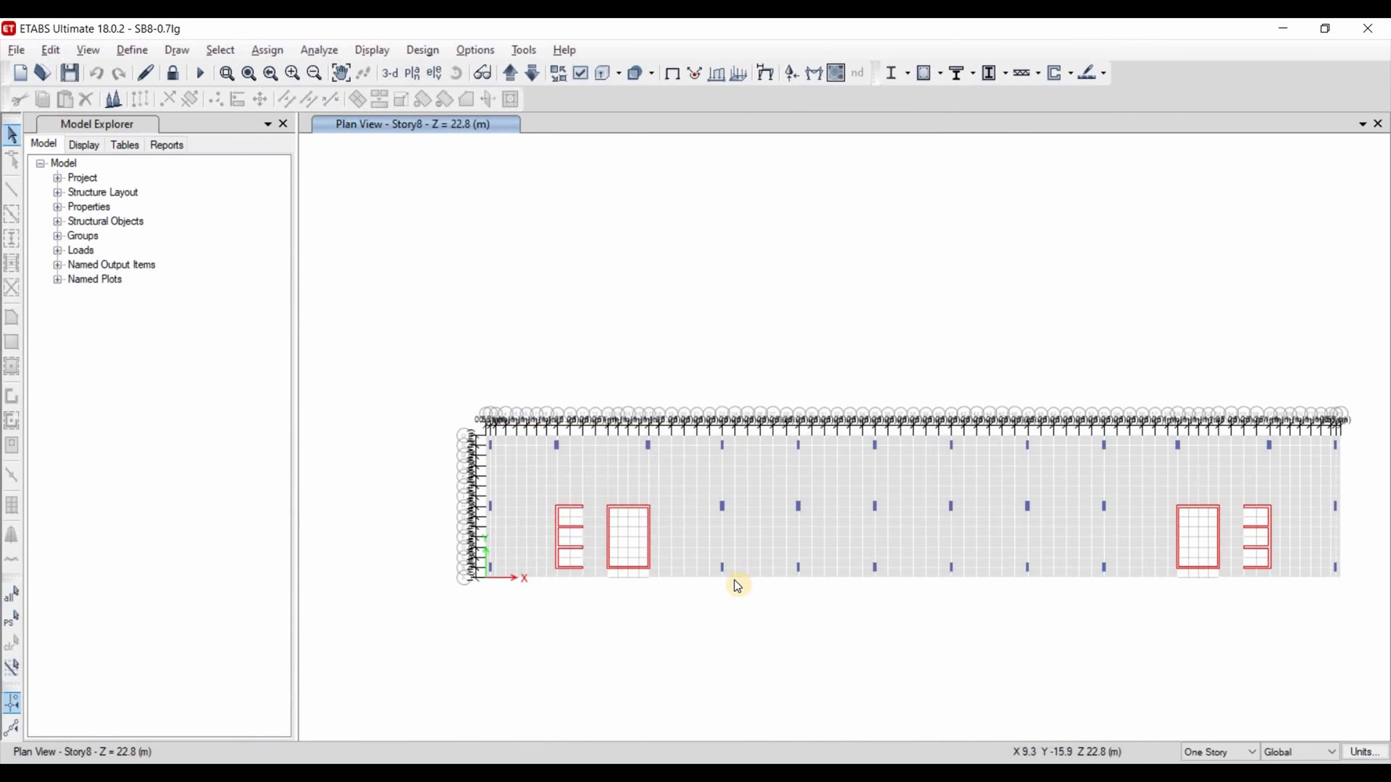
- Switch to the Excel workbook and examine the Bangkok and ASCE 7-10 response spectra on the Design Spectrum sheet
{"action": "key", "text": "alt+Tab"}
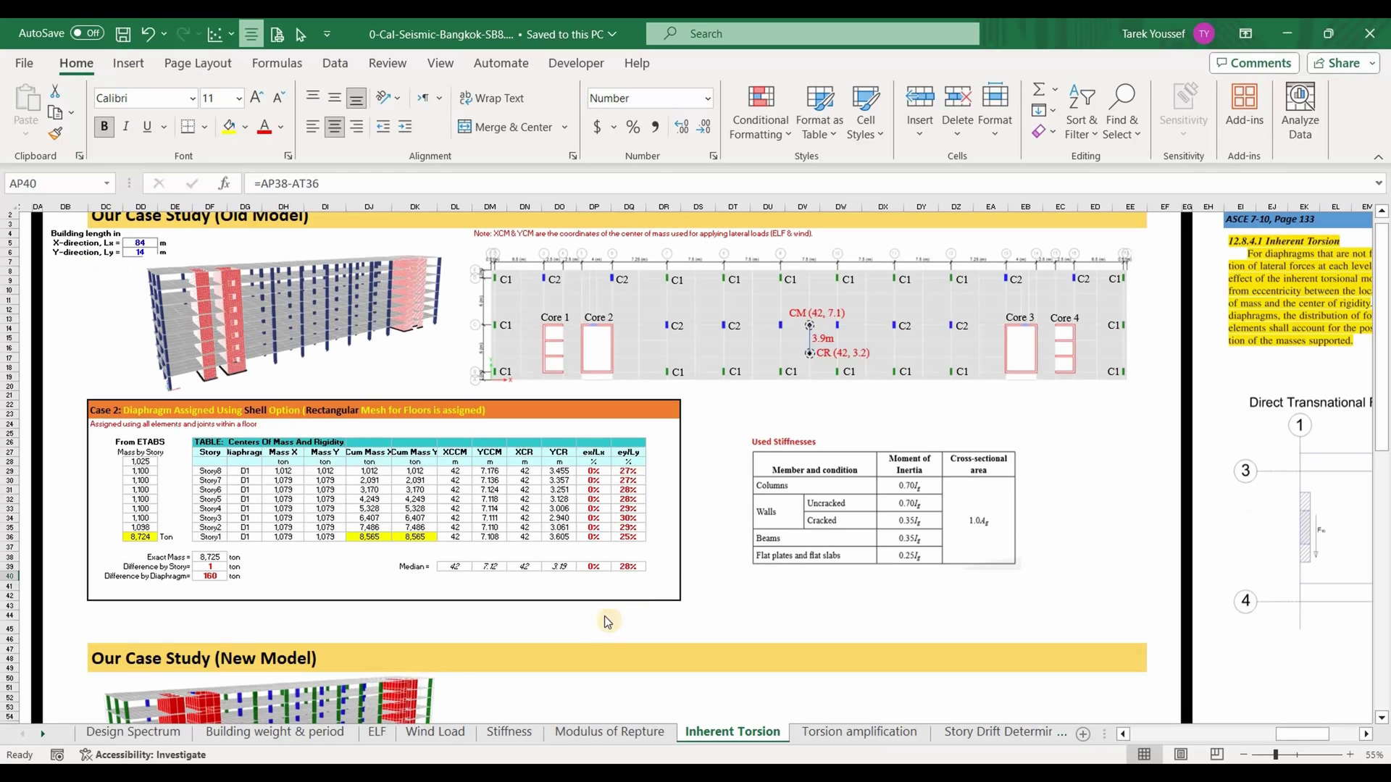
{"action": "left_click", "coordinate": [105, 733]}
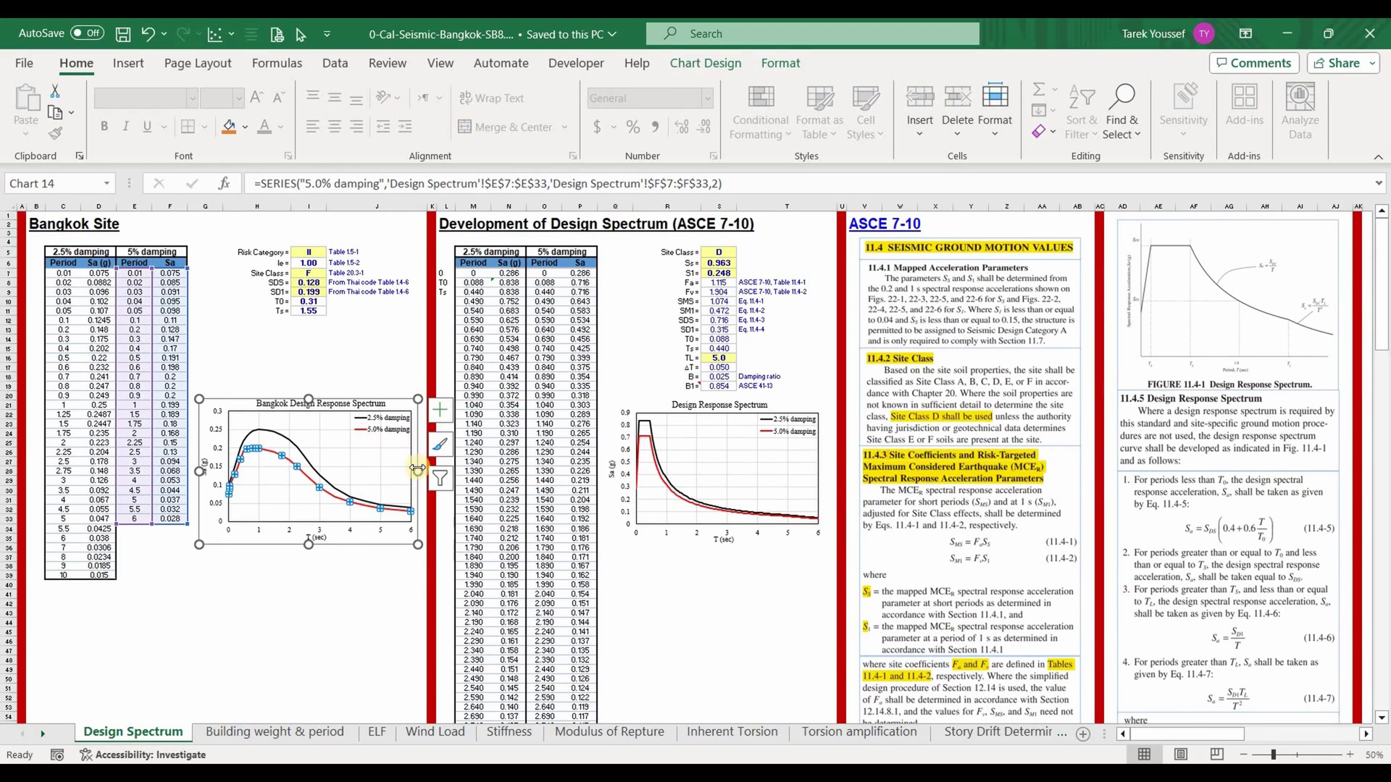
{"action": "left_click", "coordinate": [346, 376]}
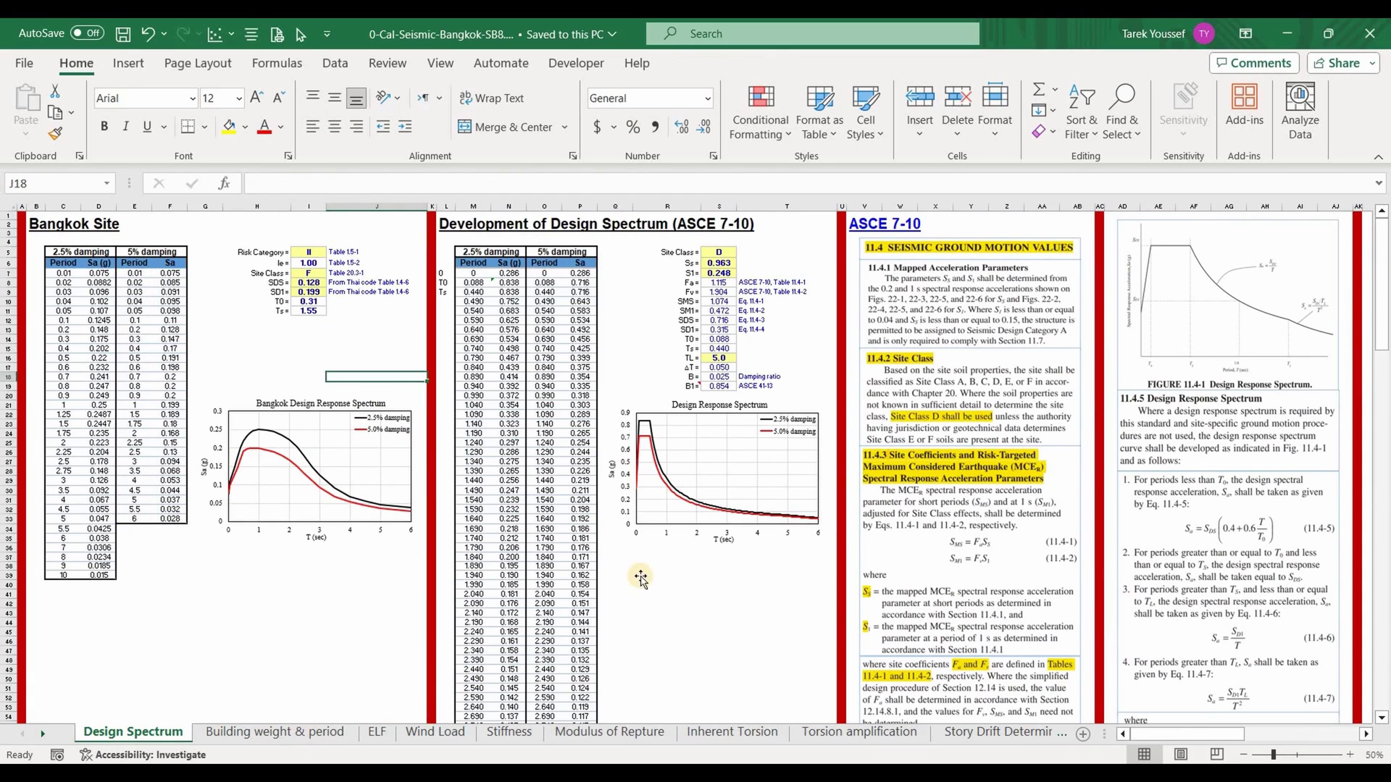
- Compare the ETABS story masses and weights with the hand calculation on the Building weight & period sheet, including both difference cells
{"action": "key", "text": "ctrl+Page_Down"}
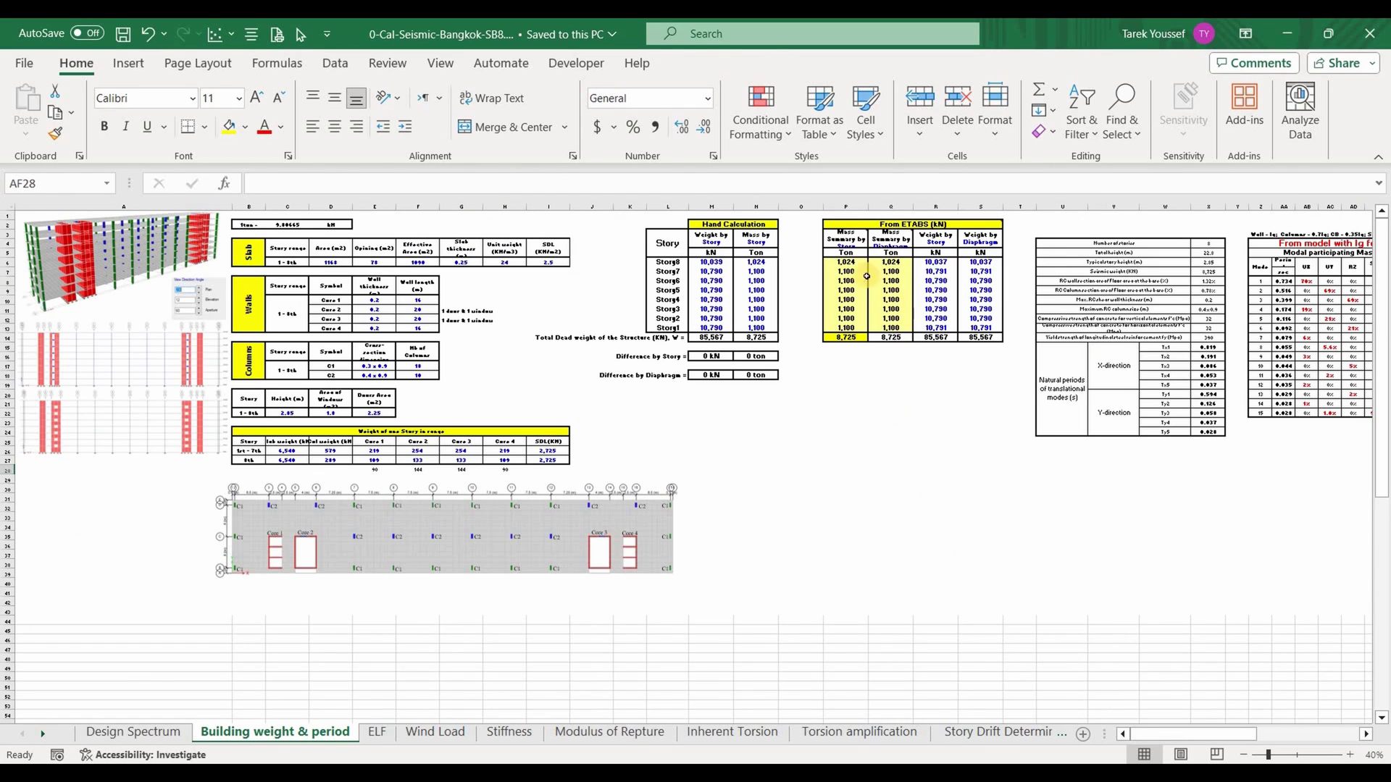
{"action": "left_click_drag", "start_coordinate": [846, 263], "coordinate": [977, 325]}
{"action": "left_click", "coordinate": [887, 373]}
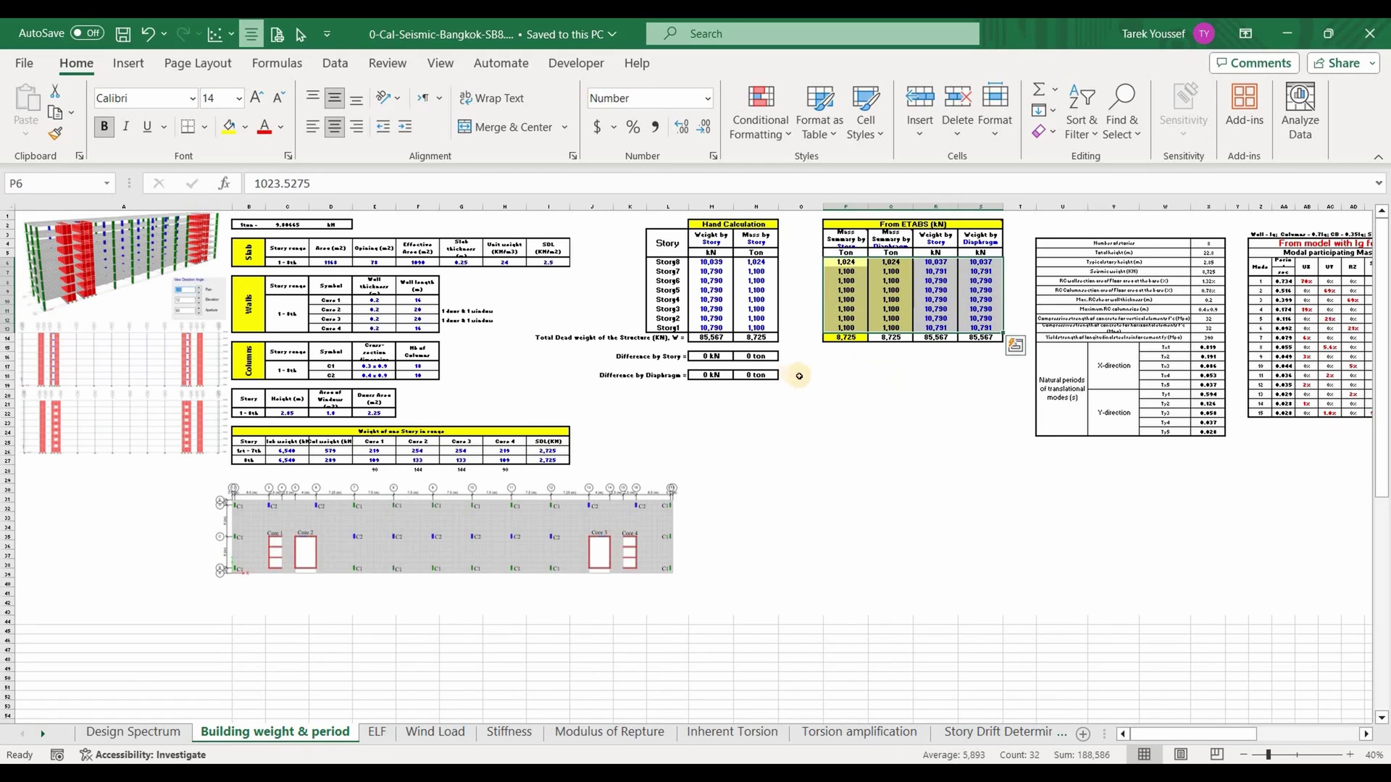
{"action": "left_click", "coordinate": [770, 356]}
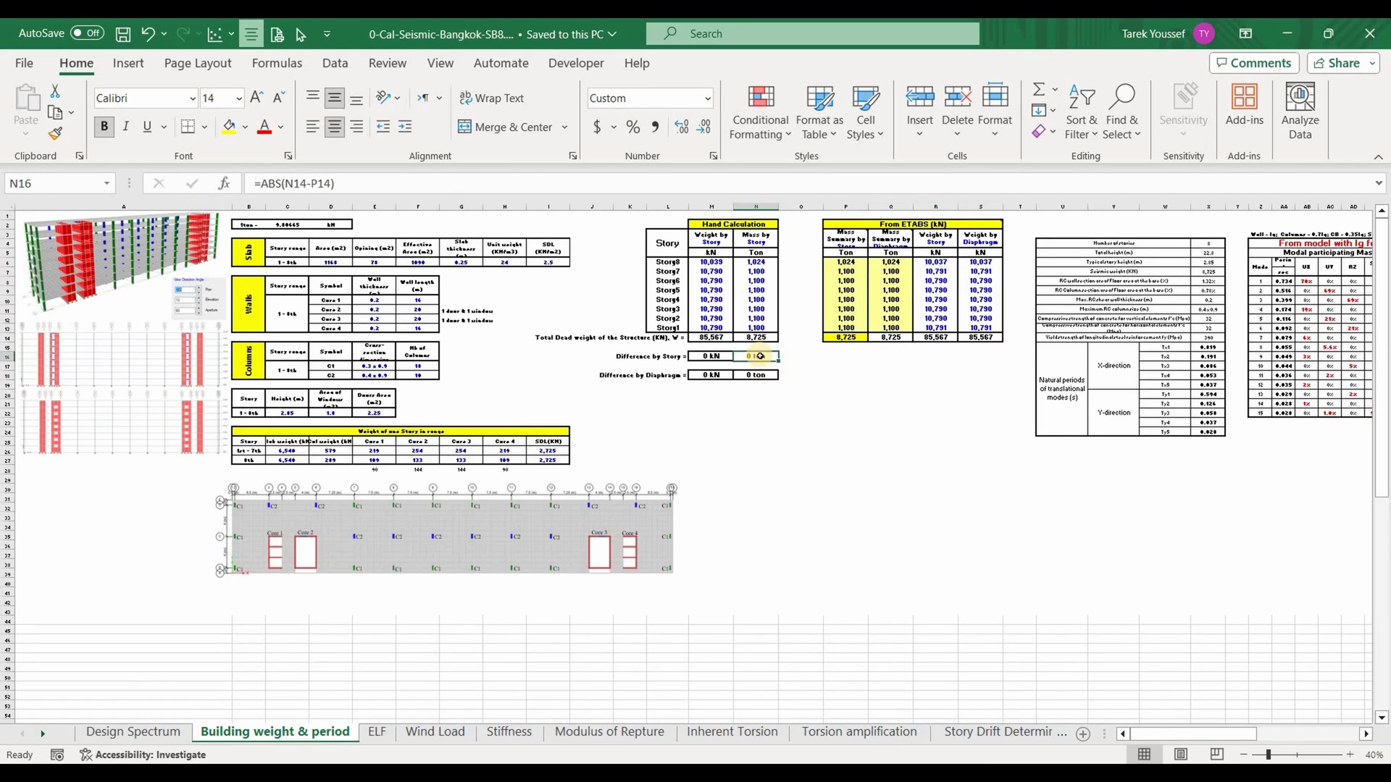
{"action": "left_click", "coordinate": [755, 374]}
- Examine the modal participating mass ratio table of the model with Ig walls and the one beside it
{"action": "left_click_drag", "start_coordinate": [1217, 733], "coordinate": [1276, 733]}
{"action": "left_click", "coordinate": [439, 244]}
{"action": "left_click_drag", "start_coordinate": [746, 392], "coordinate": [762, 414]}
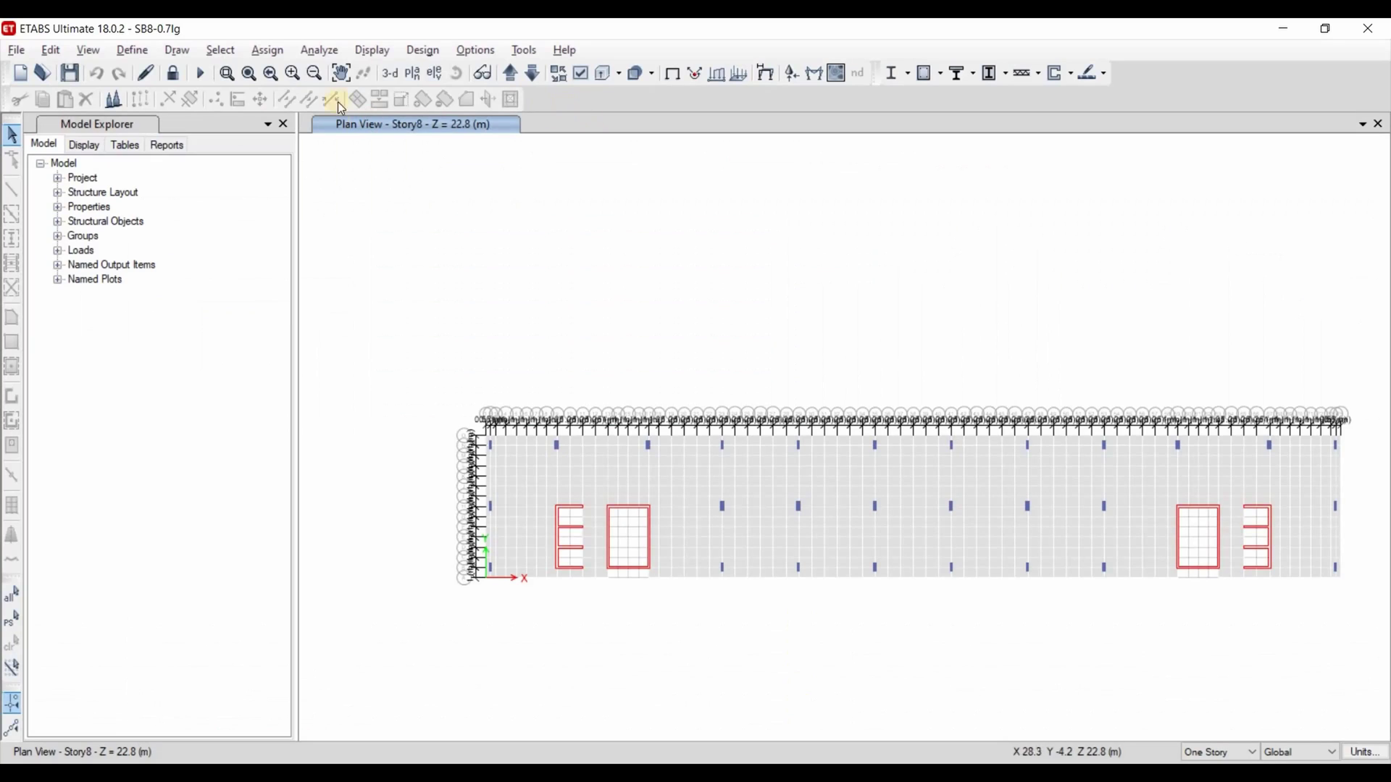
- Switch to ETABS and display the building model in the 3-D view
{"action": "left_click", "coordinate": [381, 77]}
{"action": "left_click", "coordinate": [390, 73]}
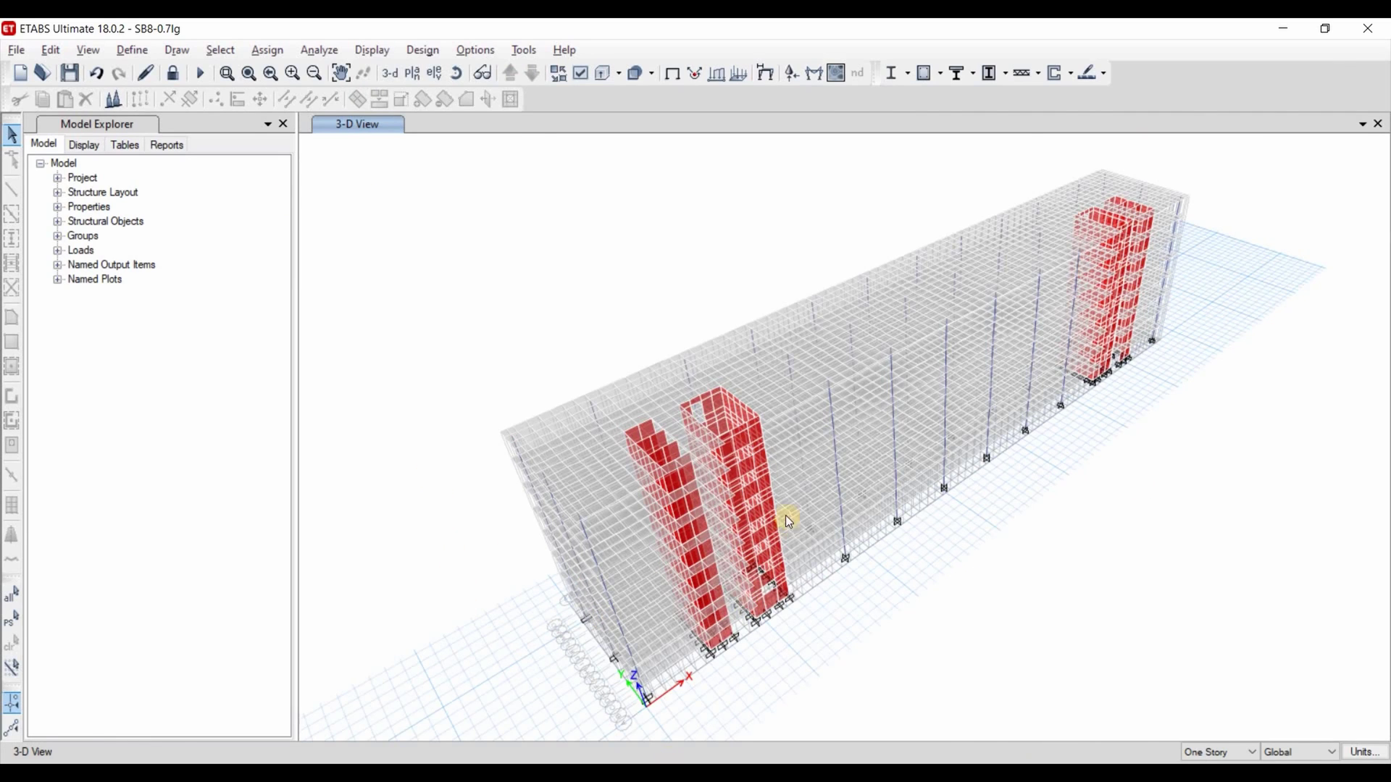
- Return to the Excel workbook and review the modal mass ratio rows for the Ig and uncracked-wall models by selecting them
{"action": "key", "text": "alt+Tab"}
{"action": "left_click", "coordinate": [571, 506]}
{"action": "left_click_drag", "start_coordinate": [385, 281], "coordinate": [756, 412]}
{"action": "left_click_drag", "start_coordinate": [1253, 733], "coordinate": [1235, 734]}
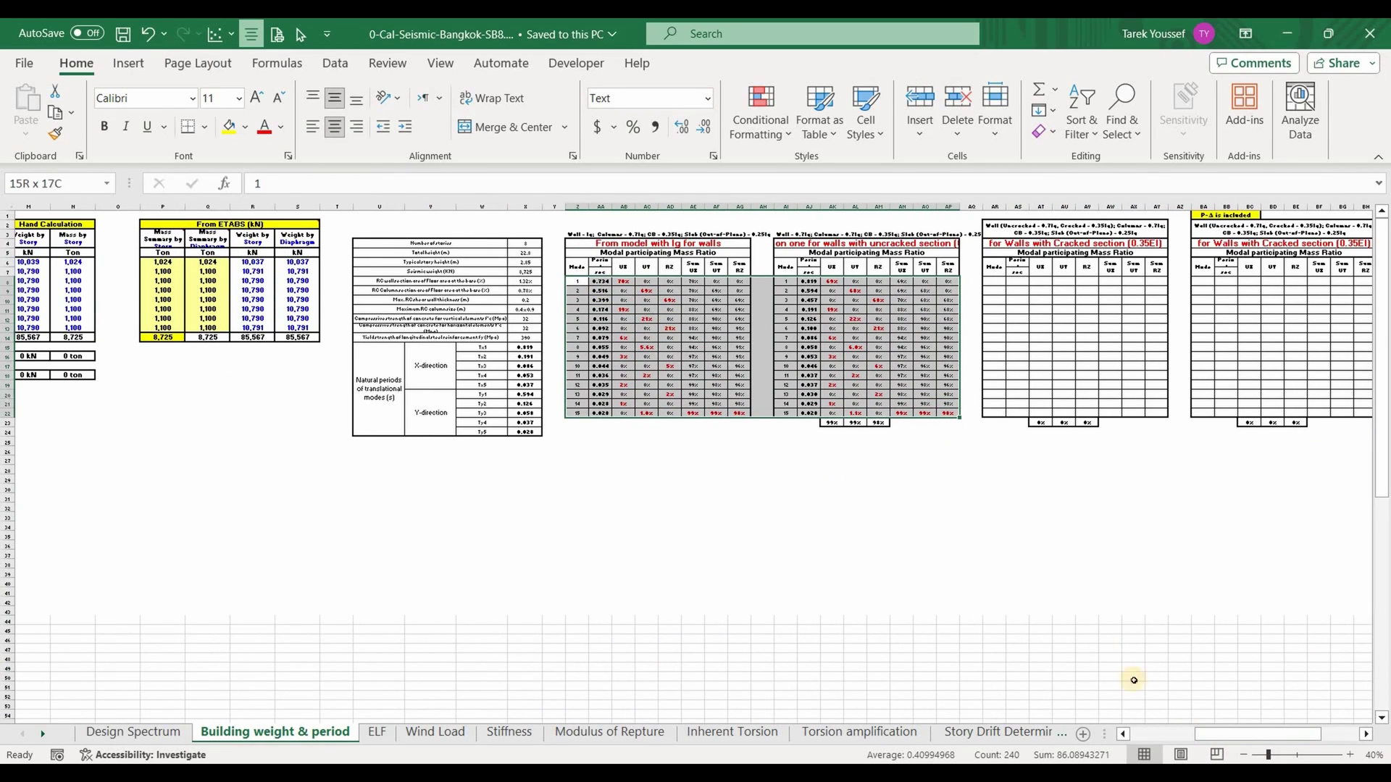
{"action": "scroll", "coordinate": [1255, 737], "scroll_direction": "left", "scroll_amount": 9}
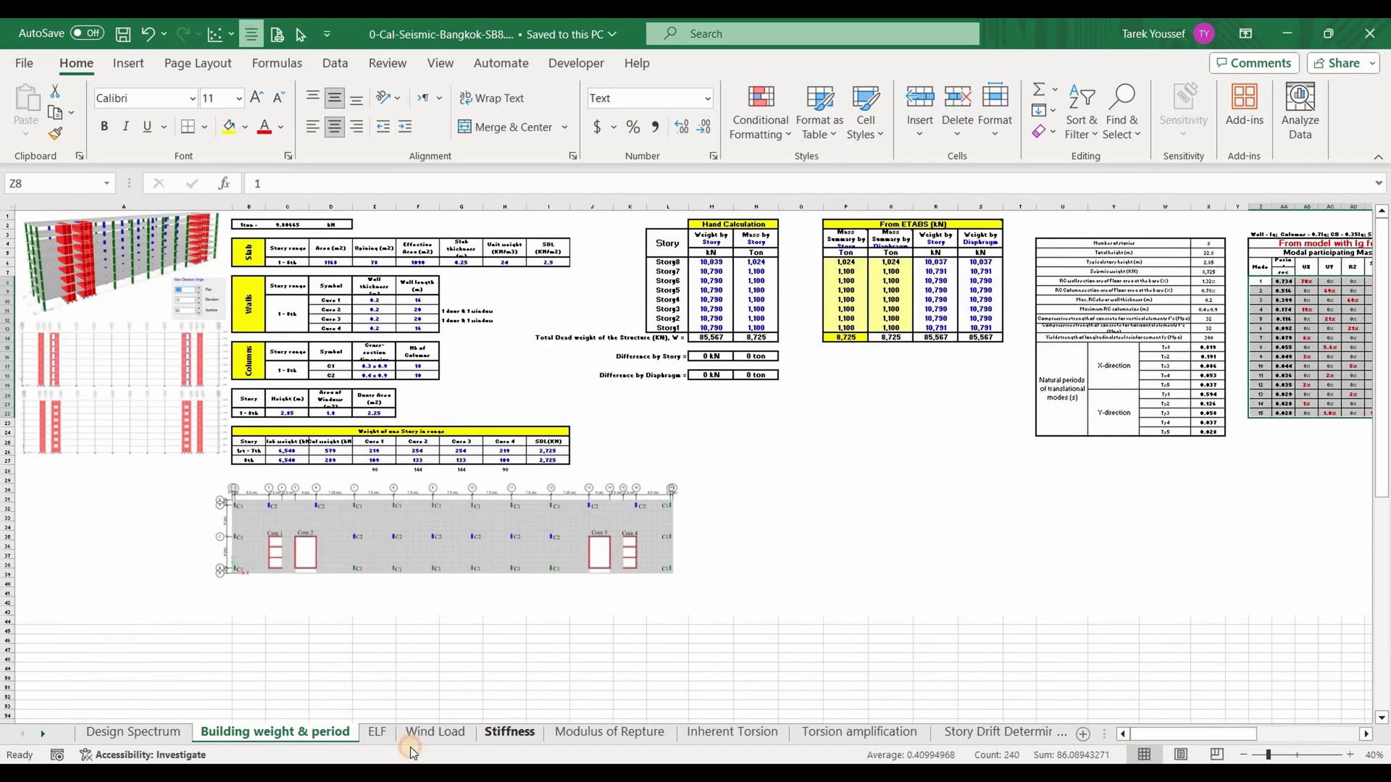
- Open the ELF sheet and check the design base shear formula in cell C29
{"action": "left_click", "coordinate": [399, 737]}
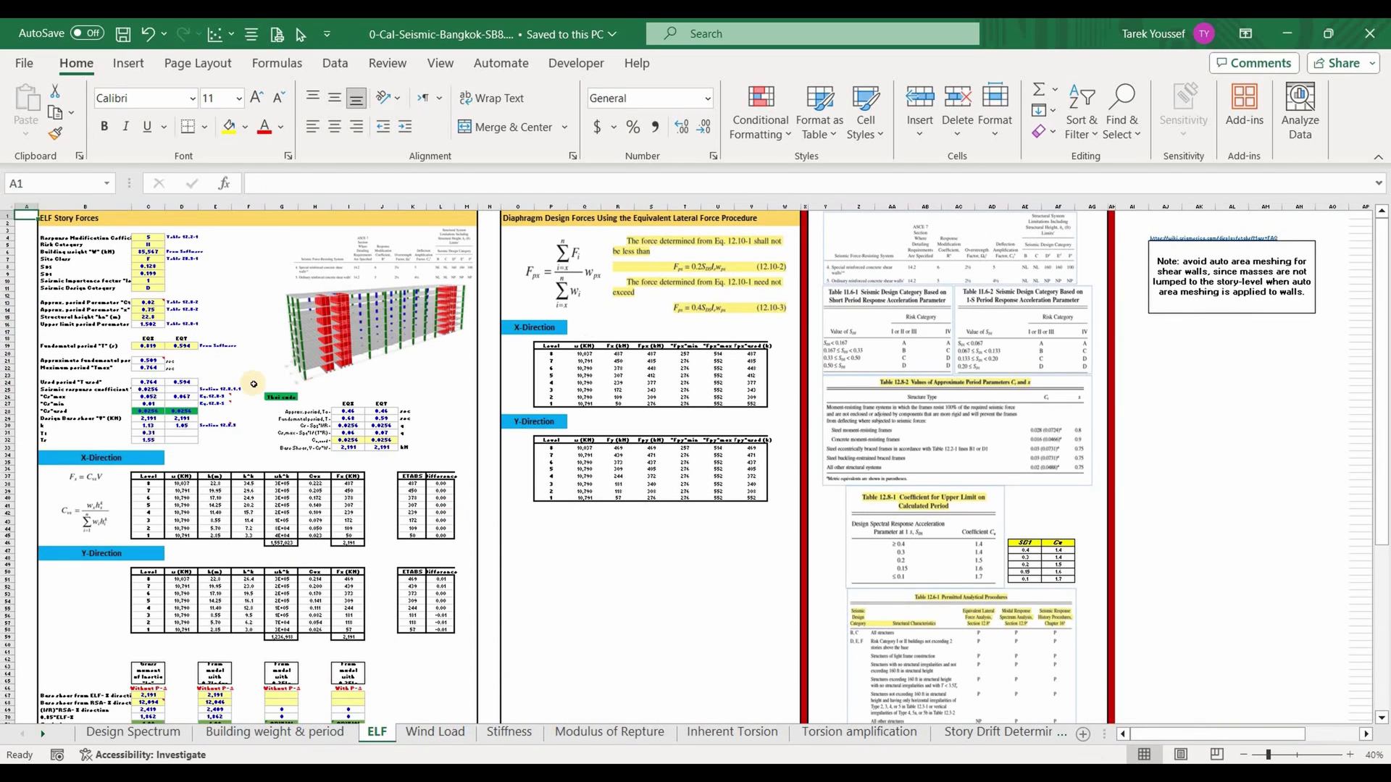
{"action": "left_click", "coordinate": [147, 418]}
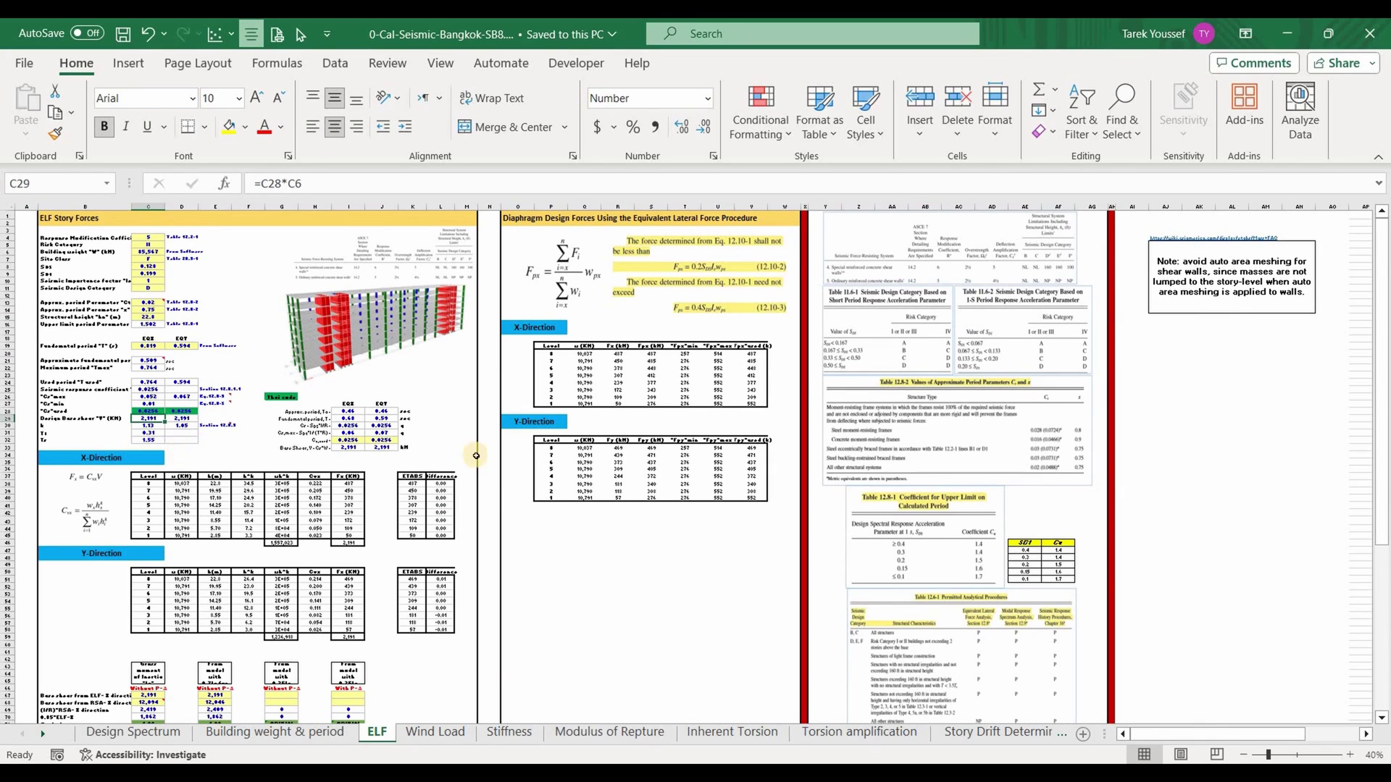
- Open the Wind Load sheet and review the Fx and Fy wind forces of all eight stories
{"action": "left_click", "coordinate": [448, 733]}
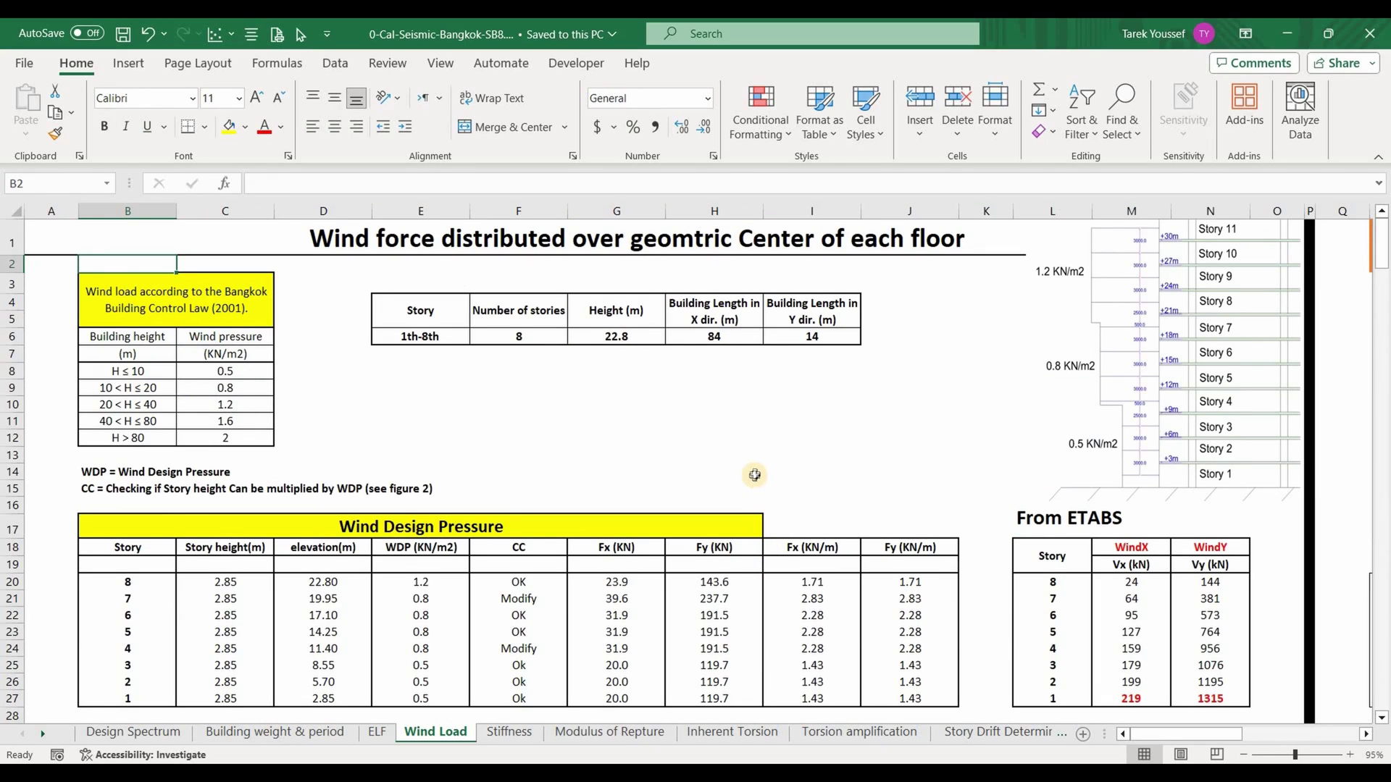
{"action": "scroll", "coordinate": [938, 586], "scroll_direction": "down", "scroll_amount": 1}
{"action": "left_click_drag", "start_coordinate": [616, 532], "coordinate": [714, 649]}
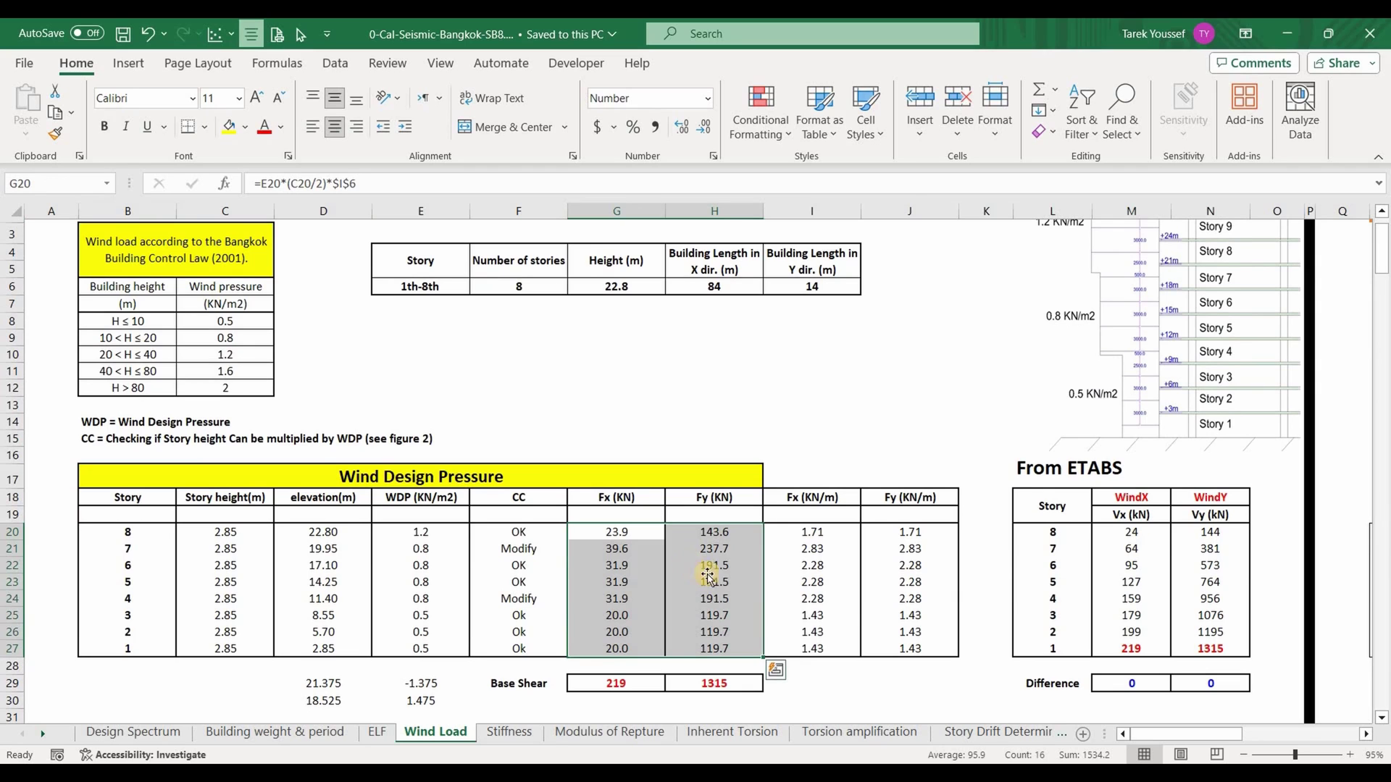
{"action": "scroll", "coordinate": [723, 563], "scroll_direction": "up", "scroll_amount": 1}
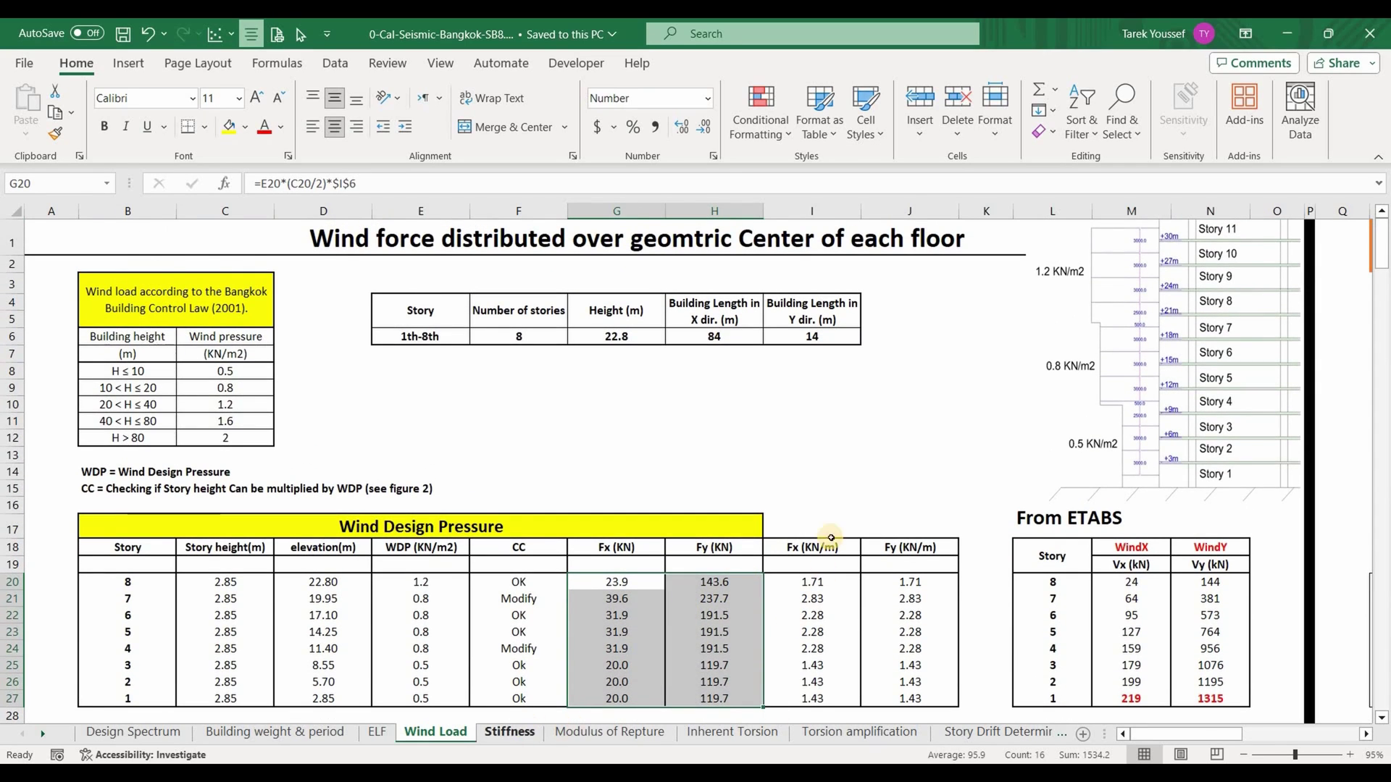
- Look over the Stiffness sheet and the wall results of the old and new models on the Modulus of Repture sheet
{"action": "left_click", "coordinate": [509, 732]}
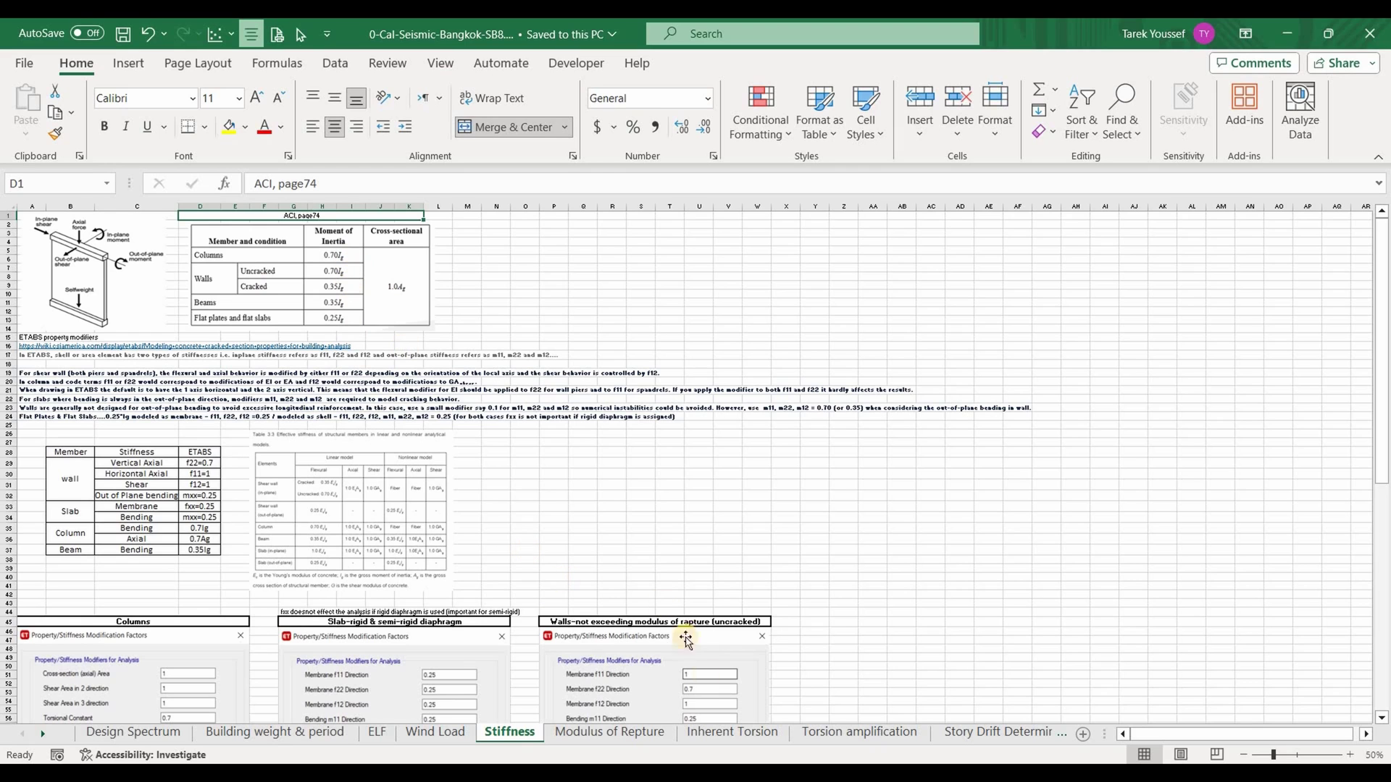
{"action": "left_click", "coordinate": [633, 737]}
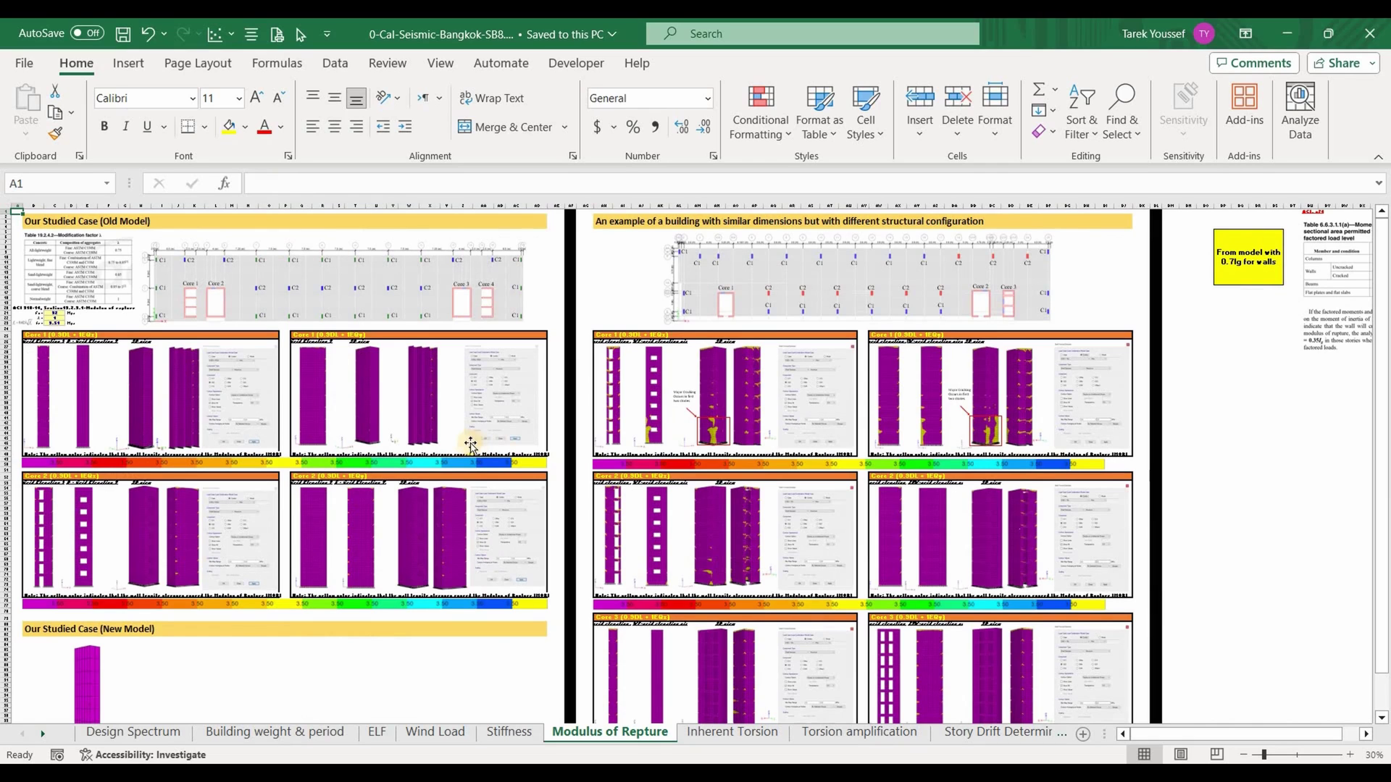
{"action": "scroll", "coordinate": [443, 447], "scroll_direction": "down", "scroll_amount": 3}
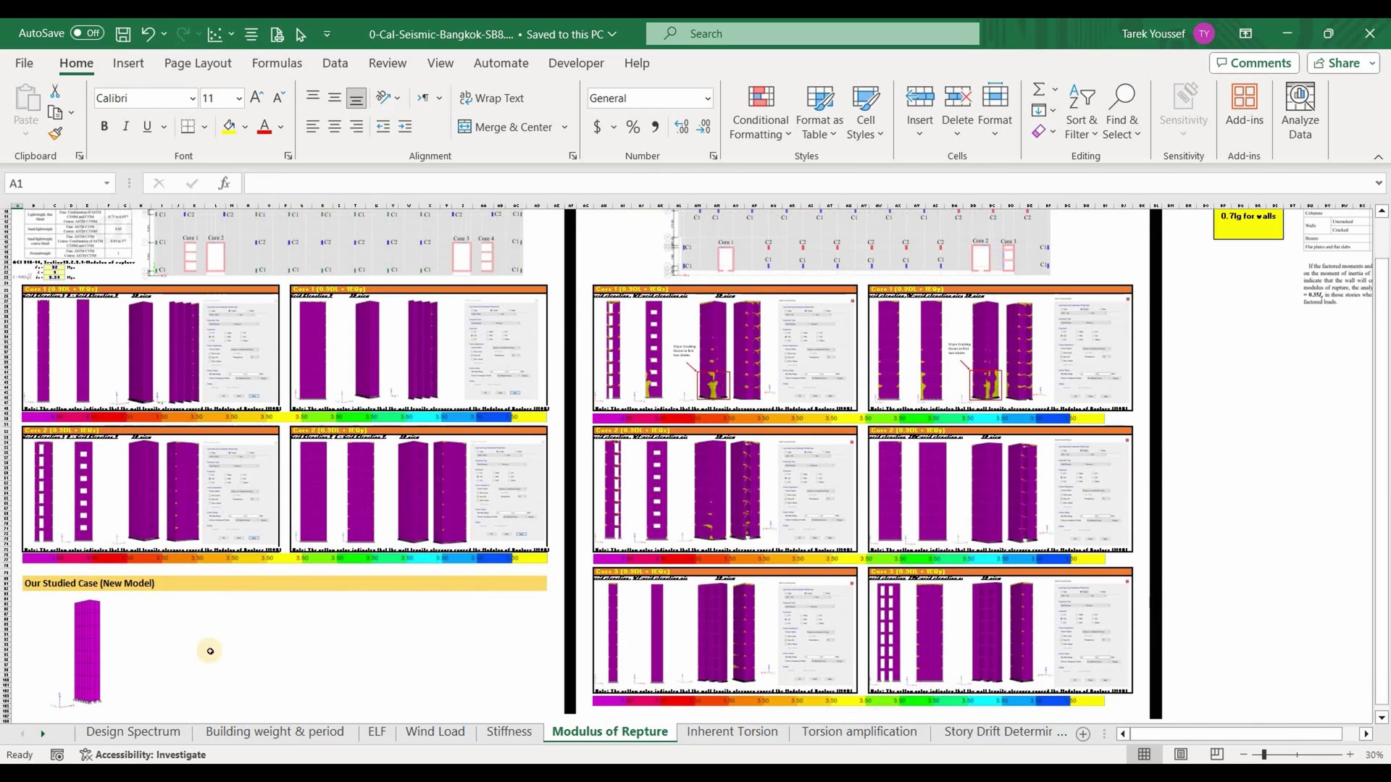
{"action": "left_click", "coordinate": [87, 670]}
{"action": "scroll", "coordinate": [205, 556], "scroll_direction": "down", "scroll_amount": 1}
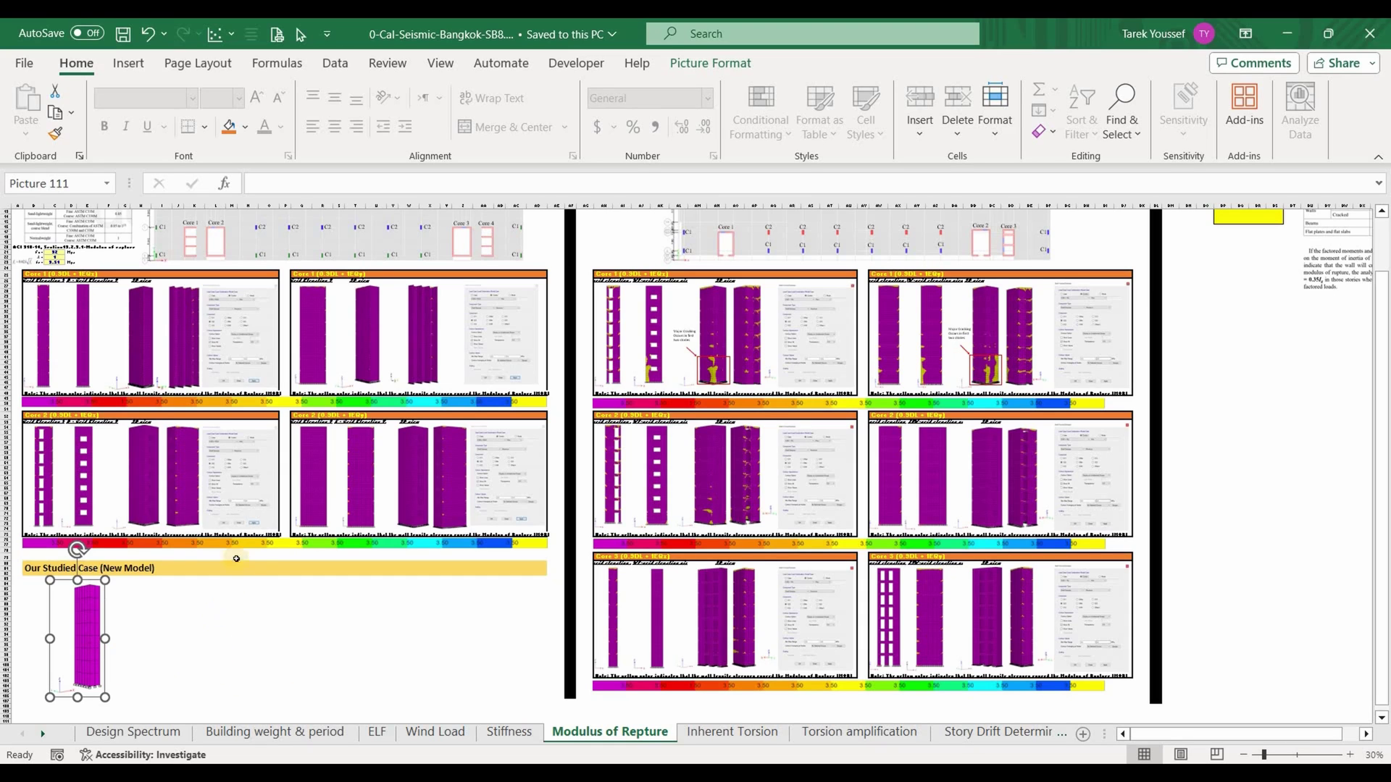
{"action": "scroll", "coordinate": [445, 467], "scroll_direction": "up", "scroll_amount": 3}
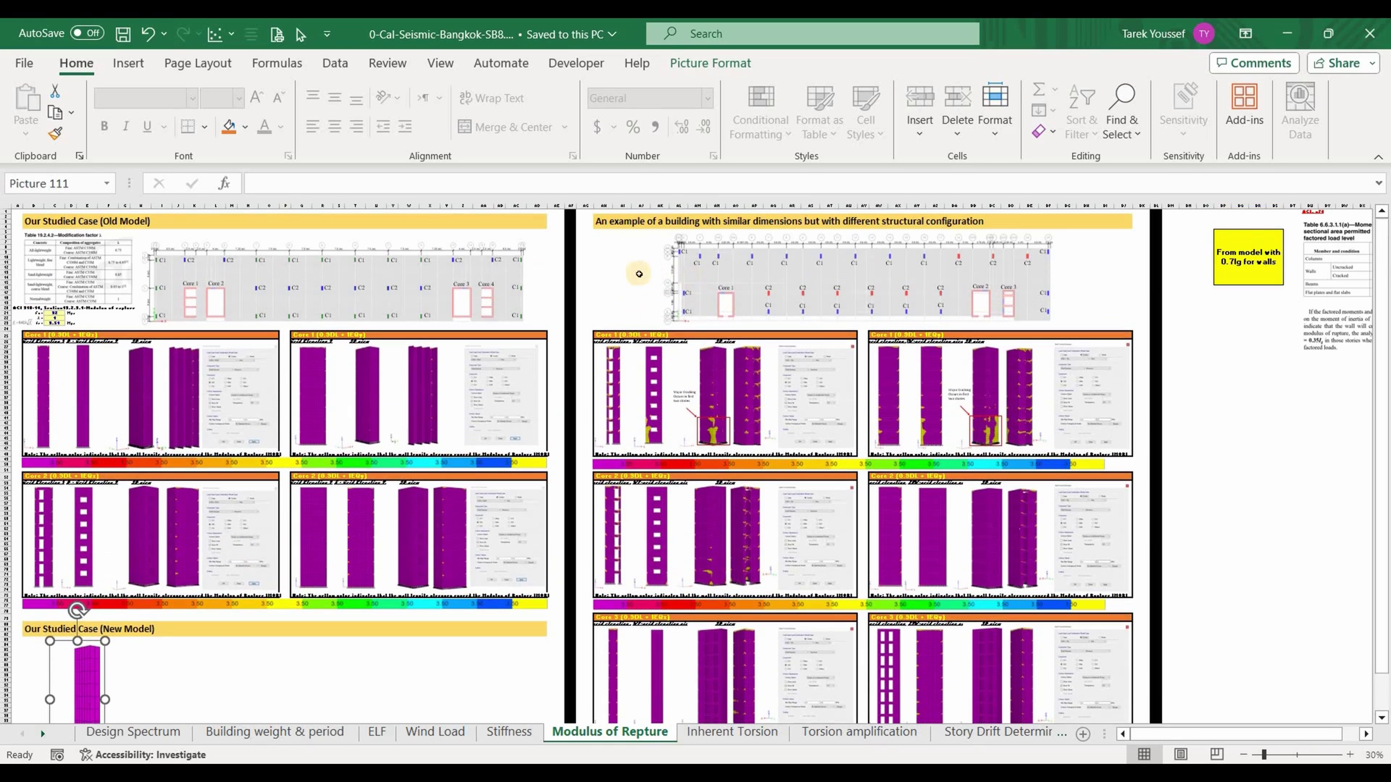
- Review the wall cracking results of the example building with a different structural configuration, then return to the old-model heading
{"action": "left_click", "coordinate": [634, 223]}
{"action": "left_click_drag", "start_coordinate": [634, 223], "coordinate": [691, 727]}
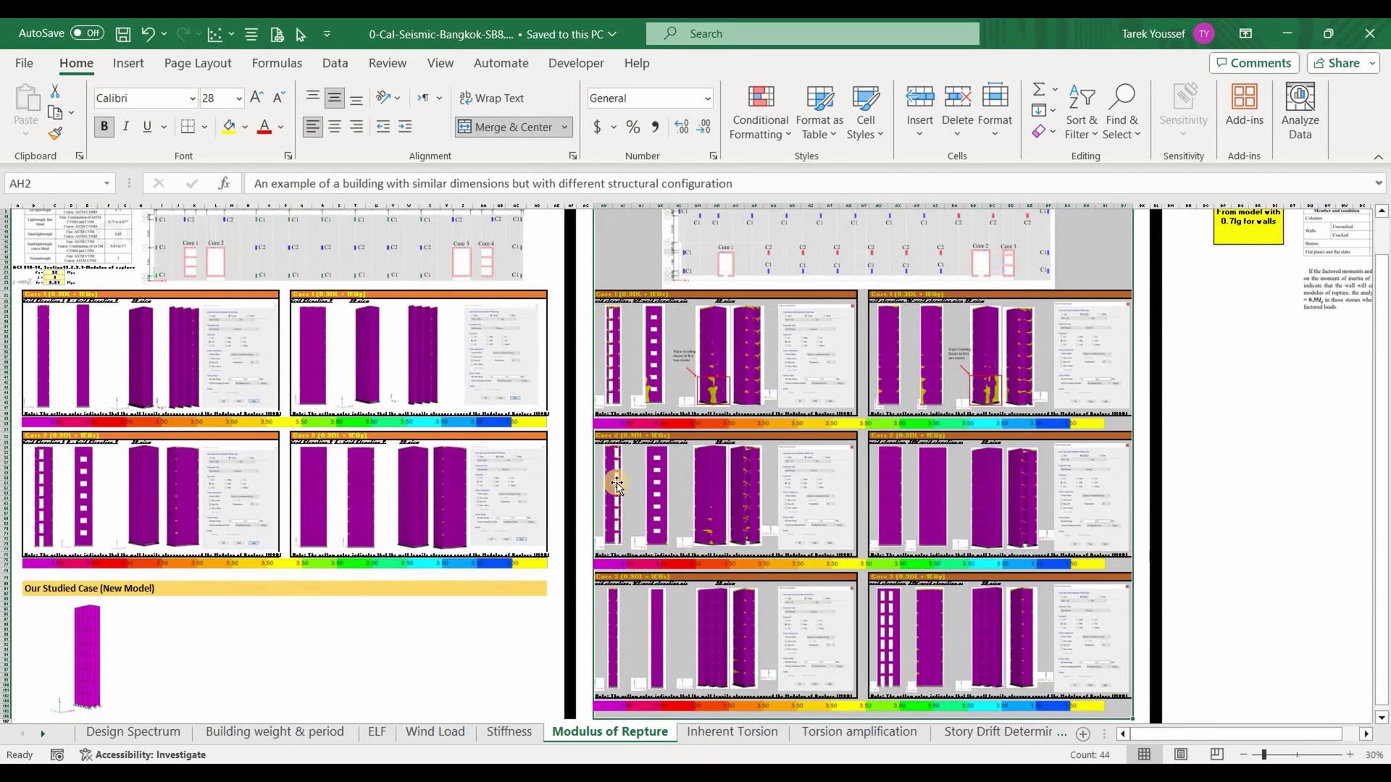
{"action": "scroll", "coordinate": [134, 225], "scroll_direction": "up", "scroll_amount": 3}
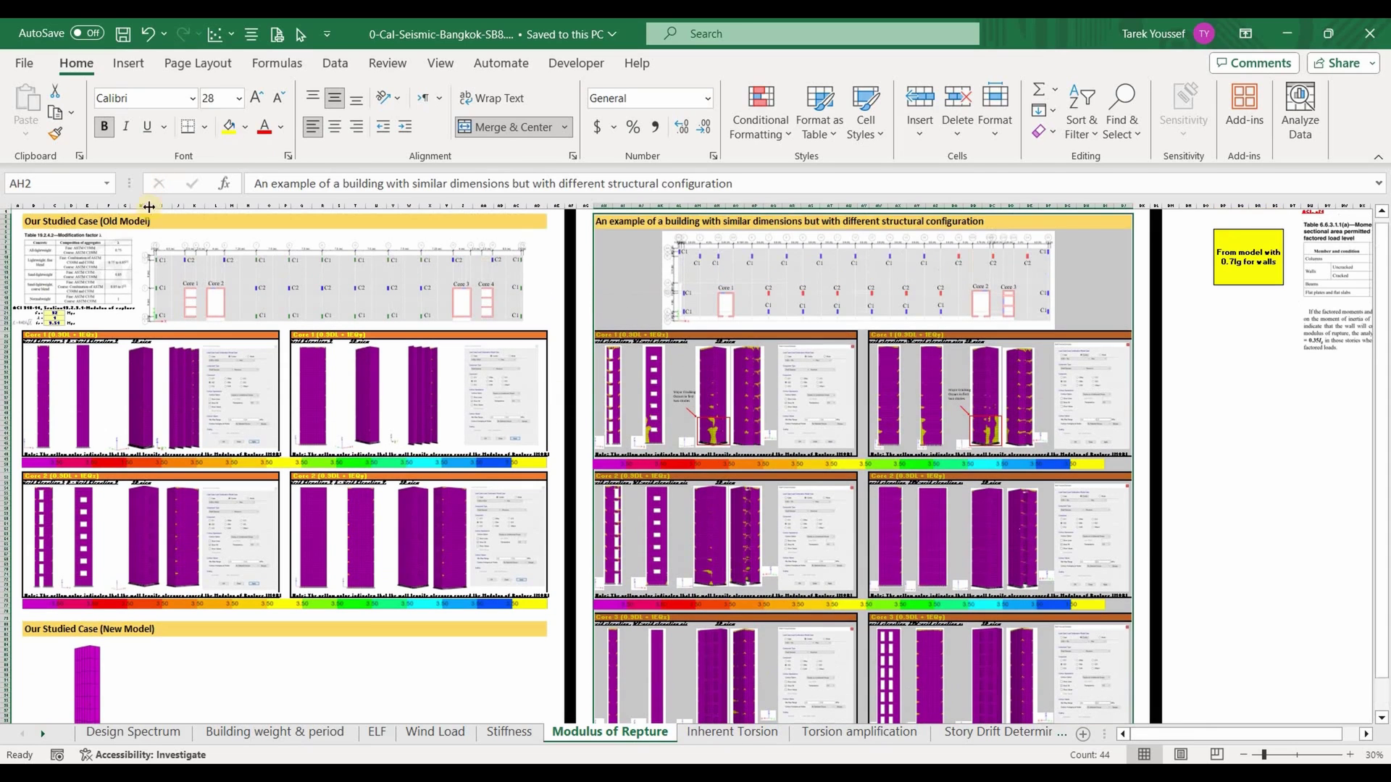
{"action": "left_click", "coordinate": [134, 221]}
- Open the Inherent Torsion sheet and compare the centers of mass and rigidity of the old and new models
{"action": "left_click", "coordinate": [703, 735]}
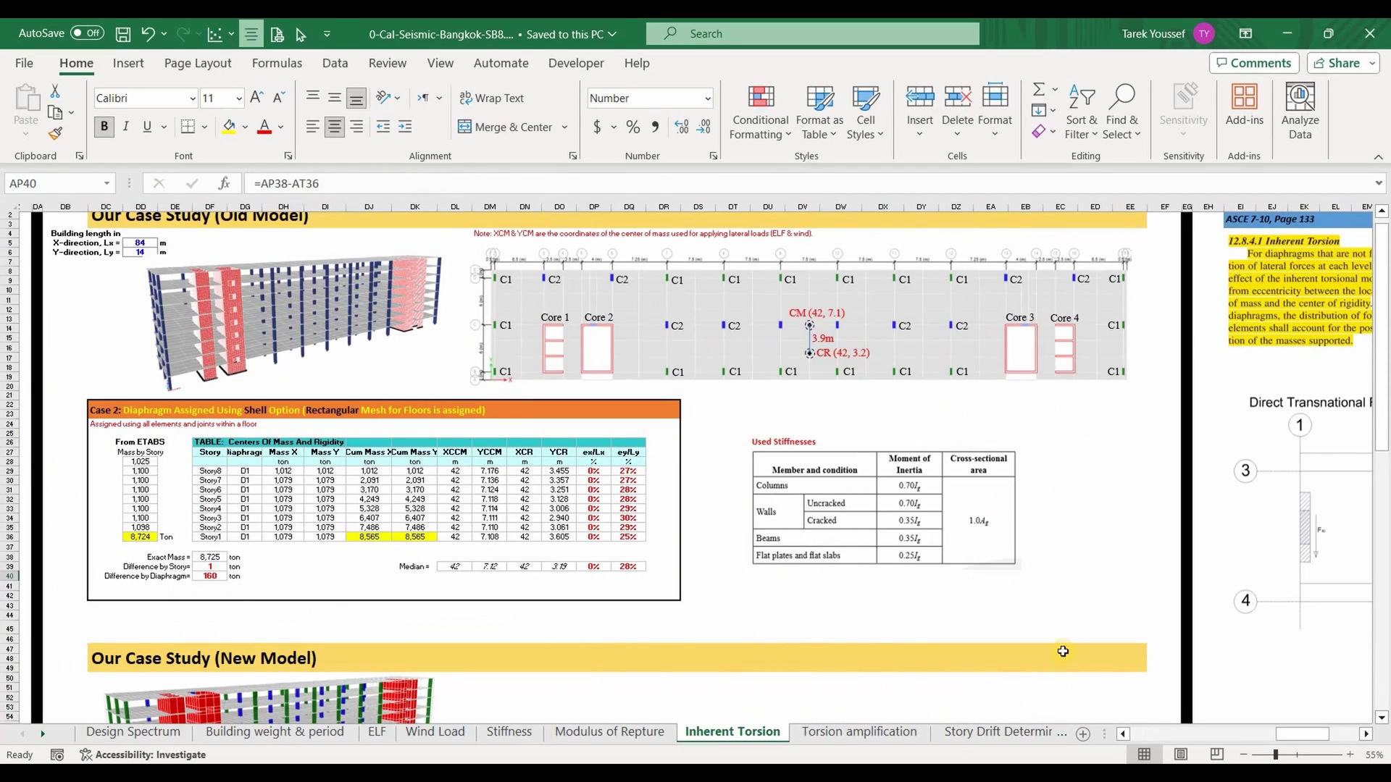
{"action": "scroll", "coordinate": [932, 519], "scroll_direction": "down", "scroll_amount": 7}
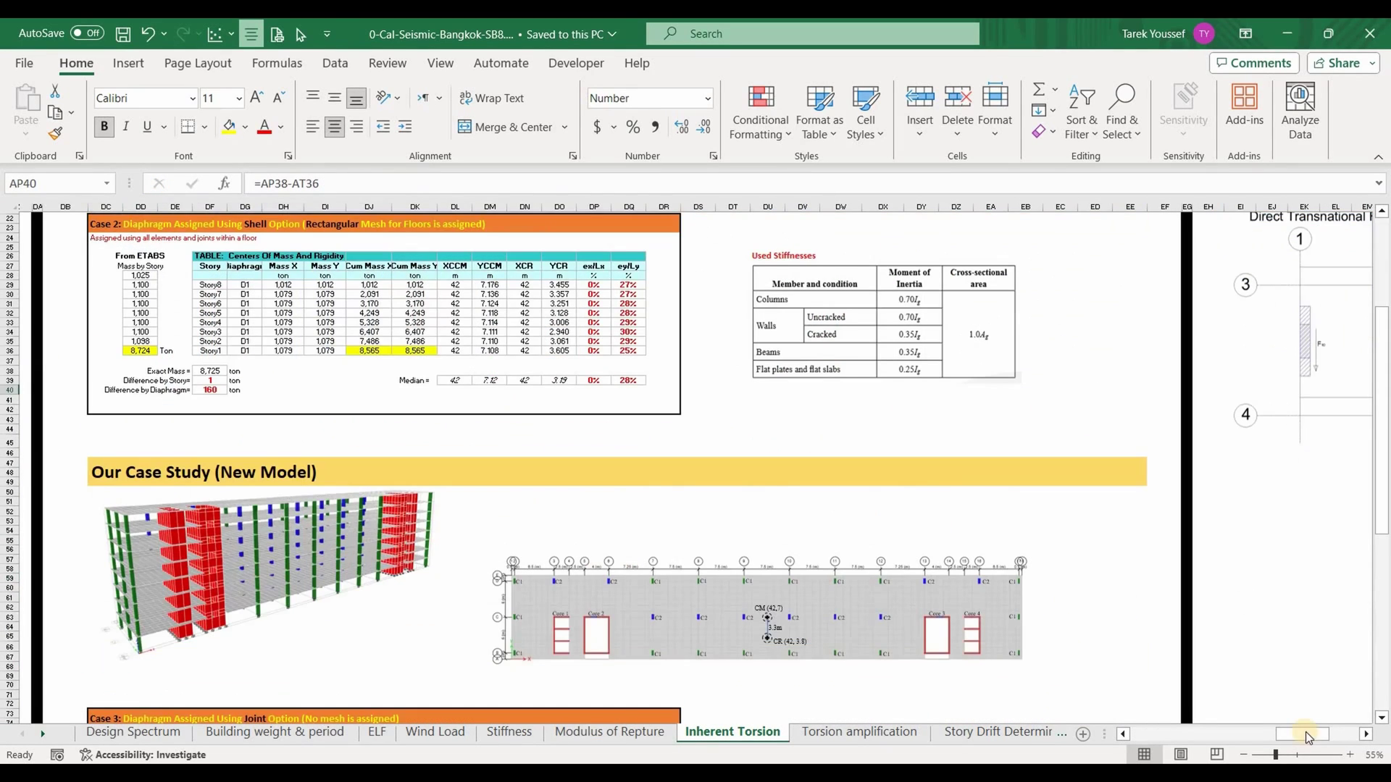
{"action": "scroll", "coordinate": [1030, 593], "scroll_direction": "down", "scroll_amount": 6}
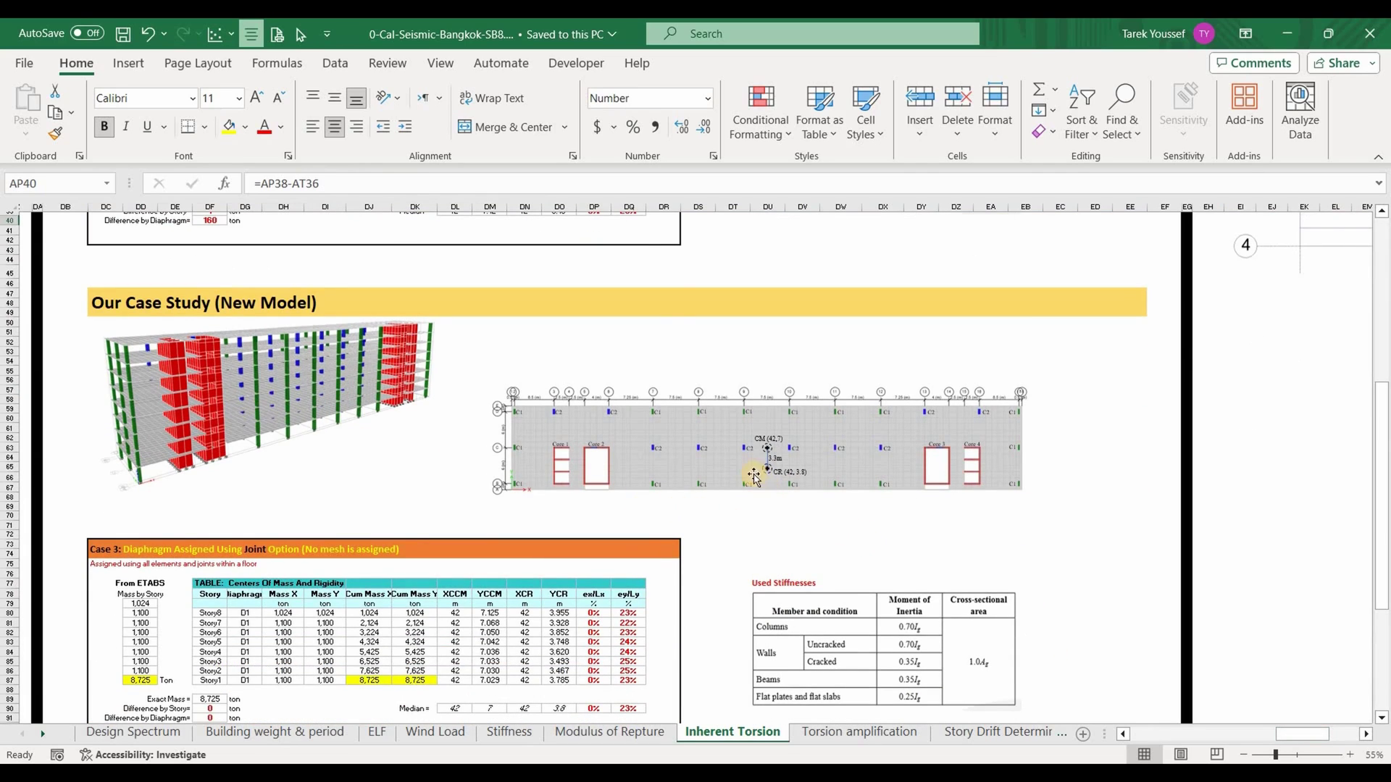
{"action": "scroll", "coordinate": [820, 516], "scroll_direction": "down", "scroll_amount": 3}
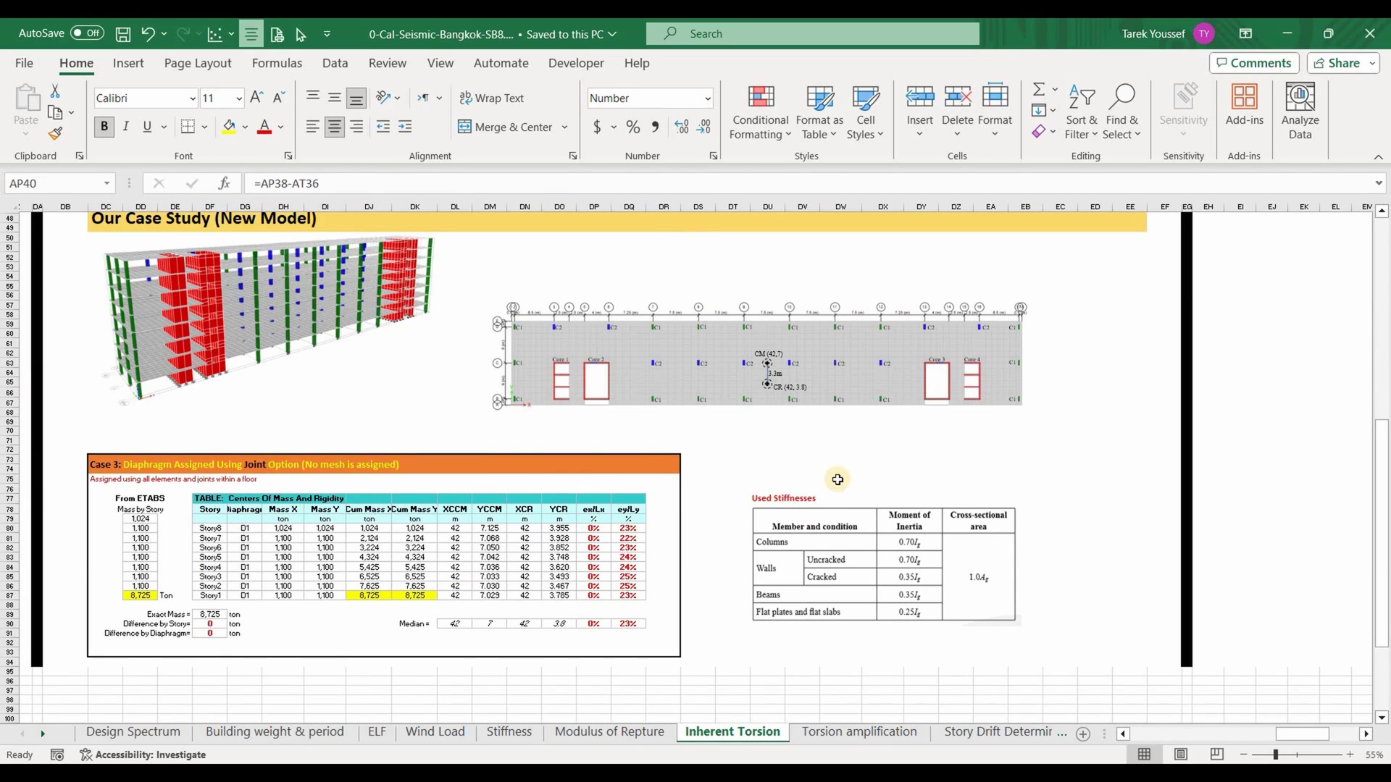
{"action": "scroll", "coordinate": [851, 473], "scroll_direction": "up", "scroll_amount": 1}
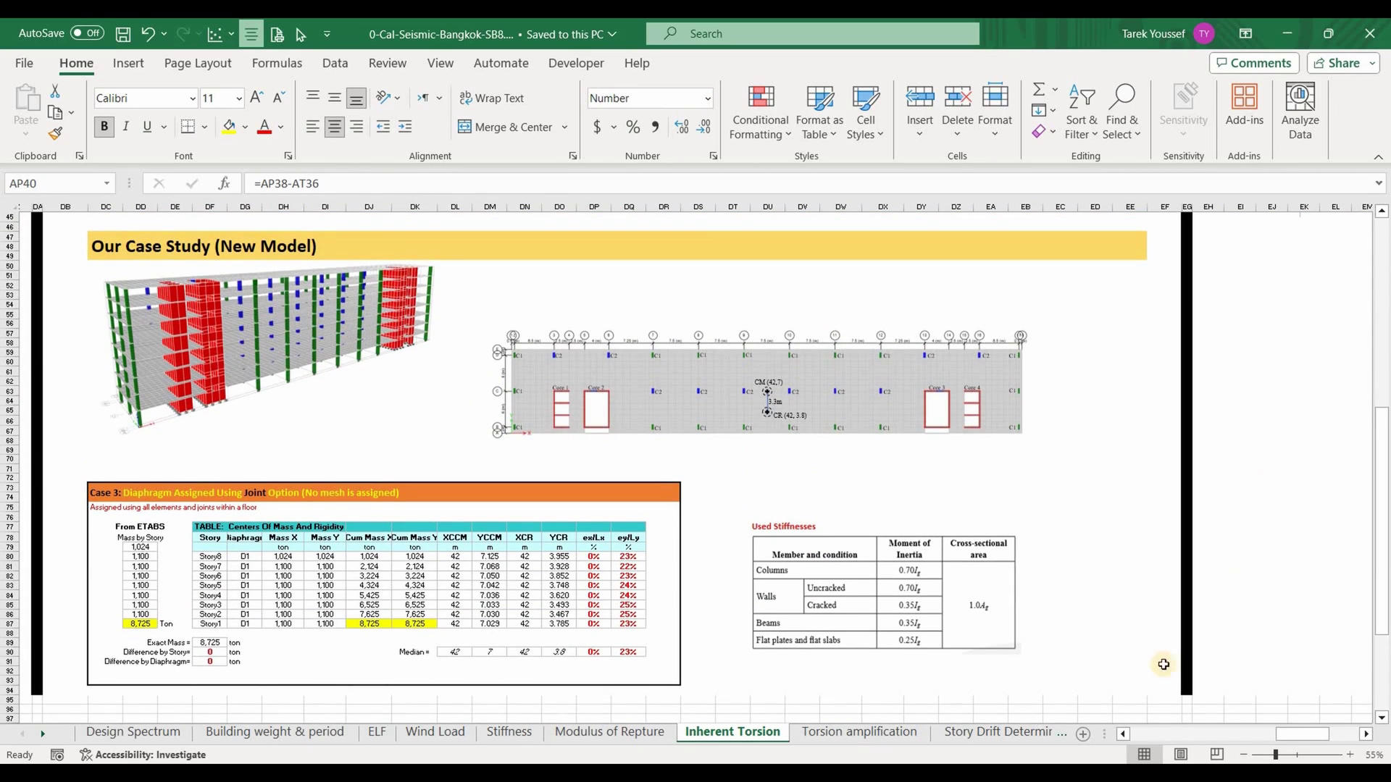
- Open the Torsion amplification sheet, then switch to the ASCE7-10 PDF and read section 12.8.4.2 Accidental Torsion
{"action": "left_click", "coordinate": [815, 728]}
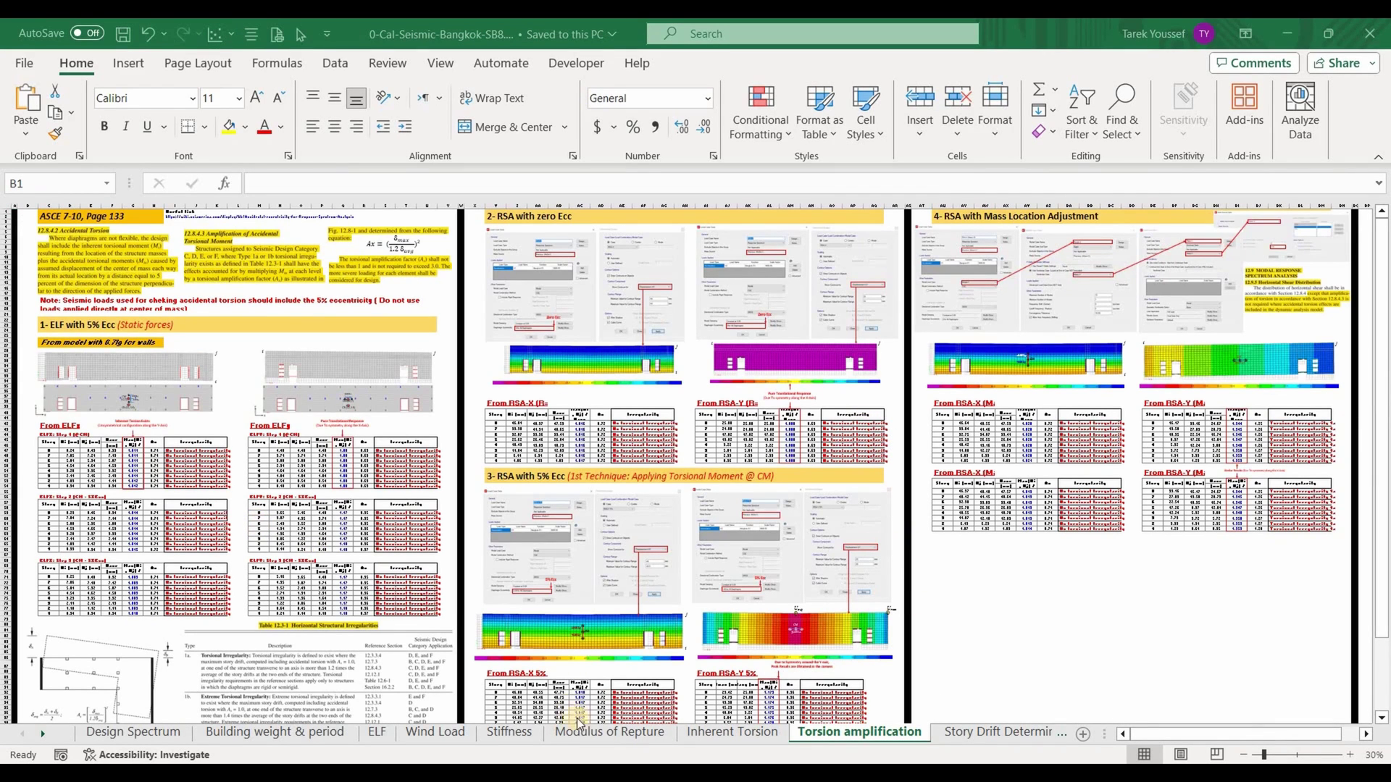
{"action": "key", "text": "alt+Tab"}
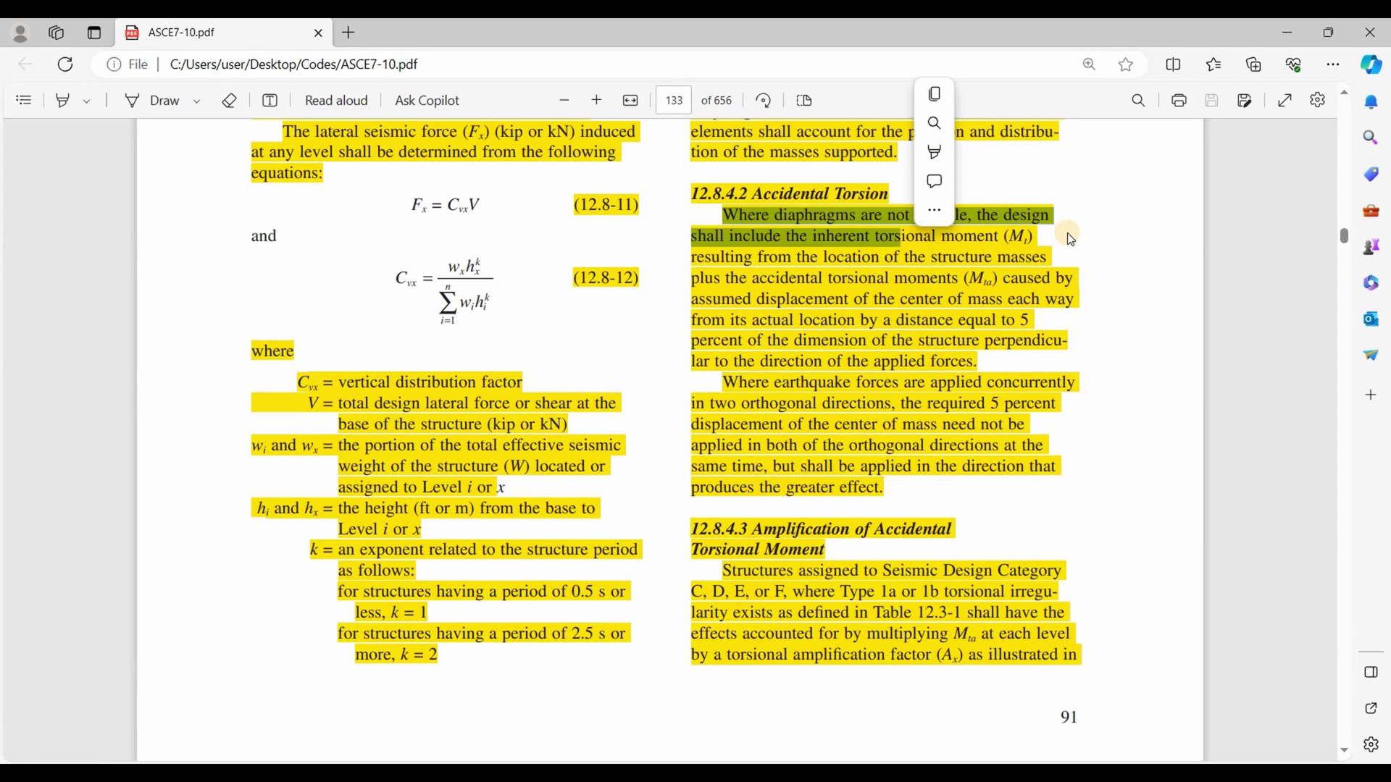
{"action": "left_click", "coordinate": [921, 235]}
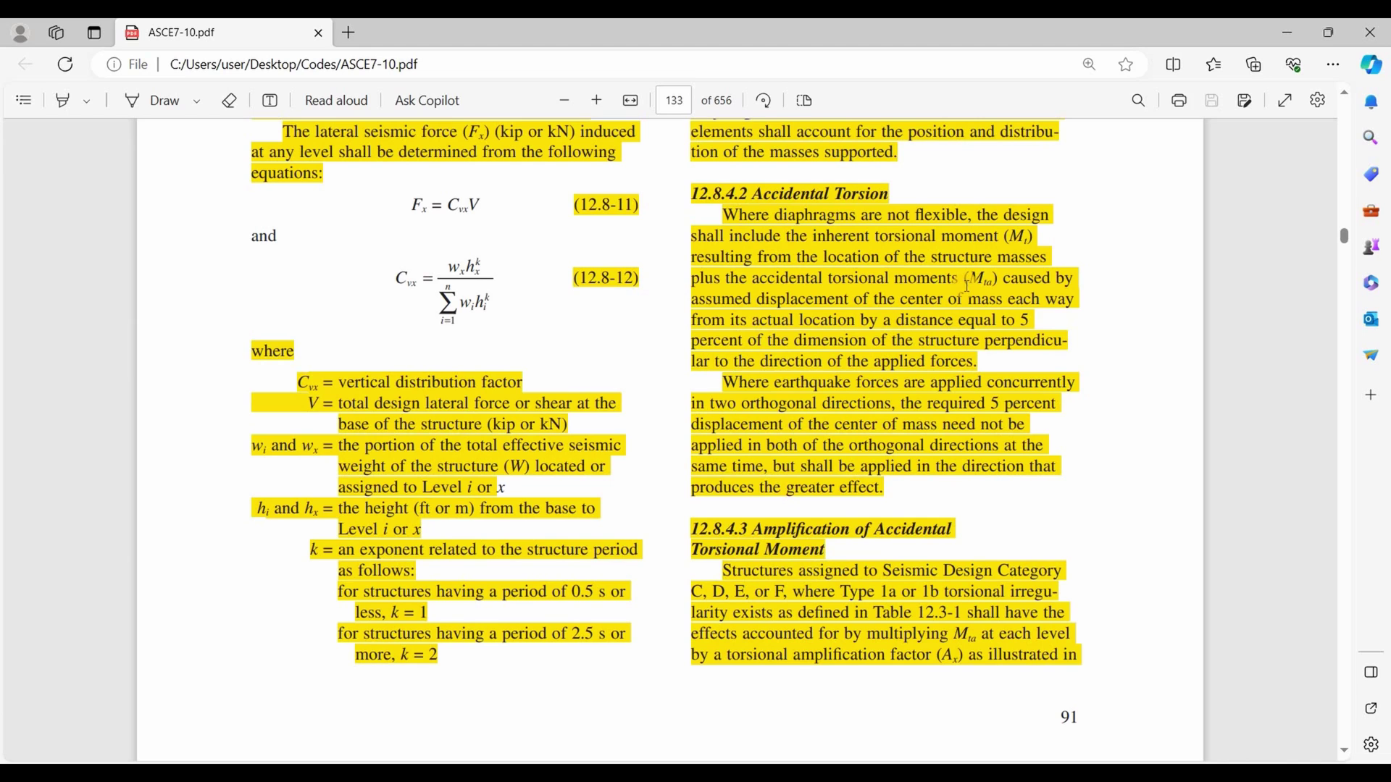
- Read section 12.8.4.3, selecting the seismic design categories "C, D, E, or F" and the torsional irregularity condition in the text
{"action": "scroll", "coordinate": [833, 369], "scroll_direction": "down", "scroll_amount": 3}
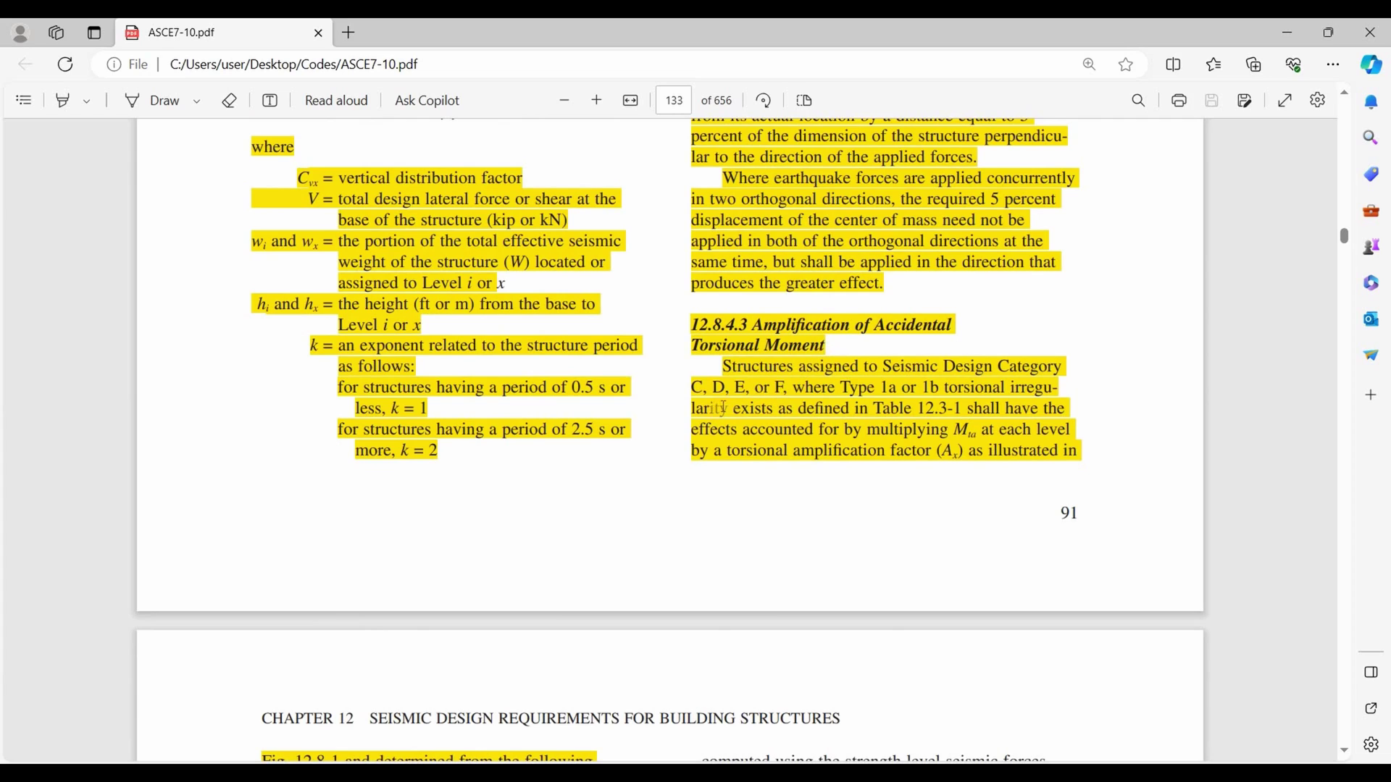
{"action": "left_click_drag", "start_coordinate": [691, 390], "coordinate": [841, 390]}
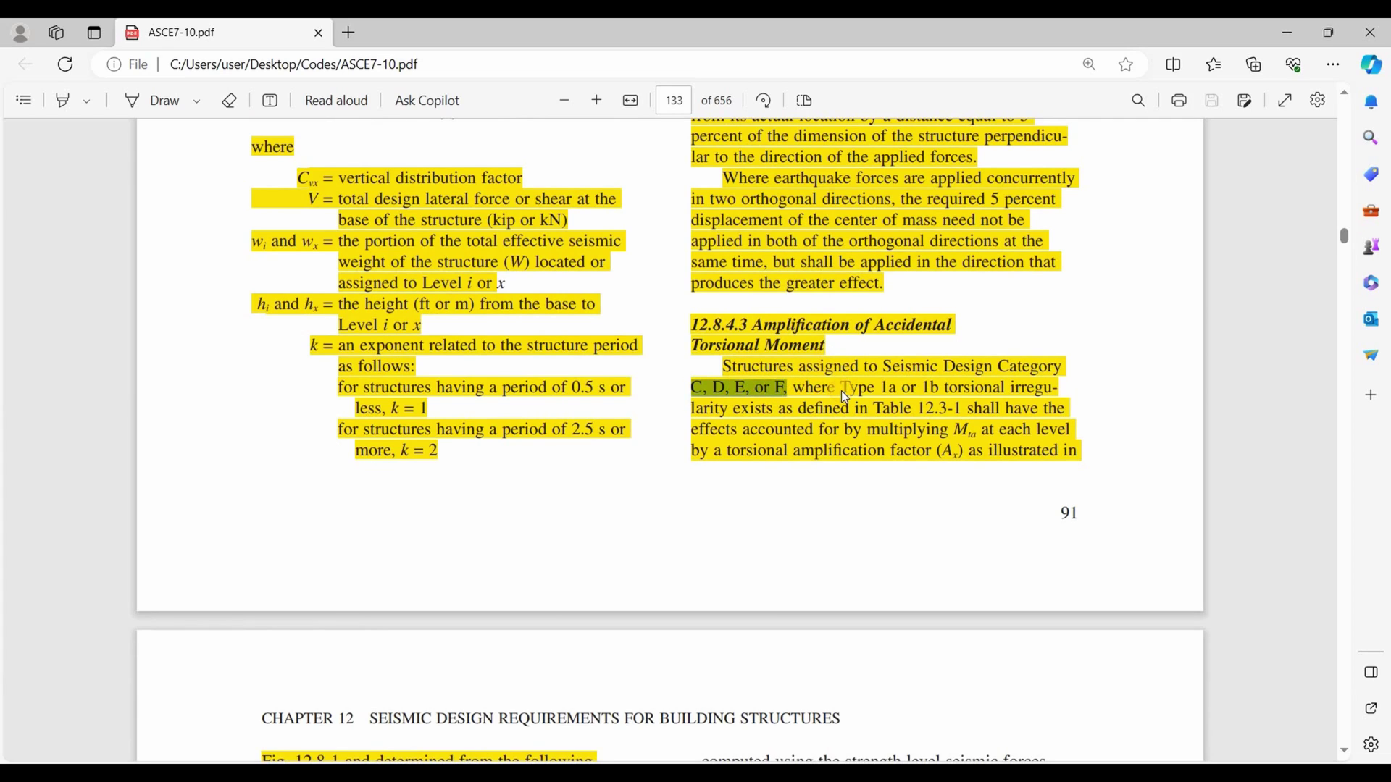
{"action": "left_click_drag", "start_coordinate": [942, 389], "coordinate": [1053, 392]}
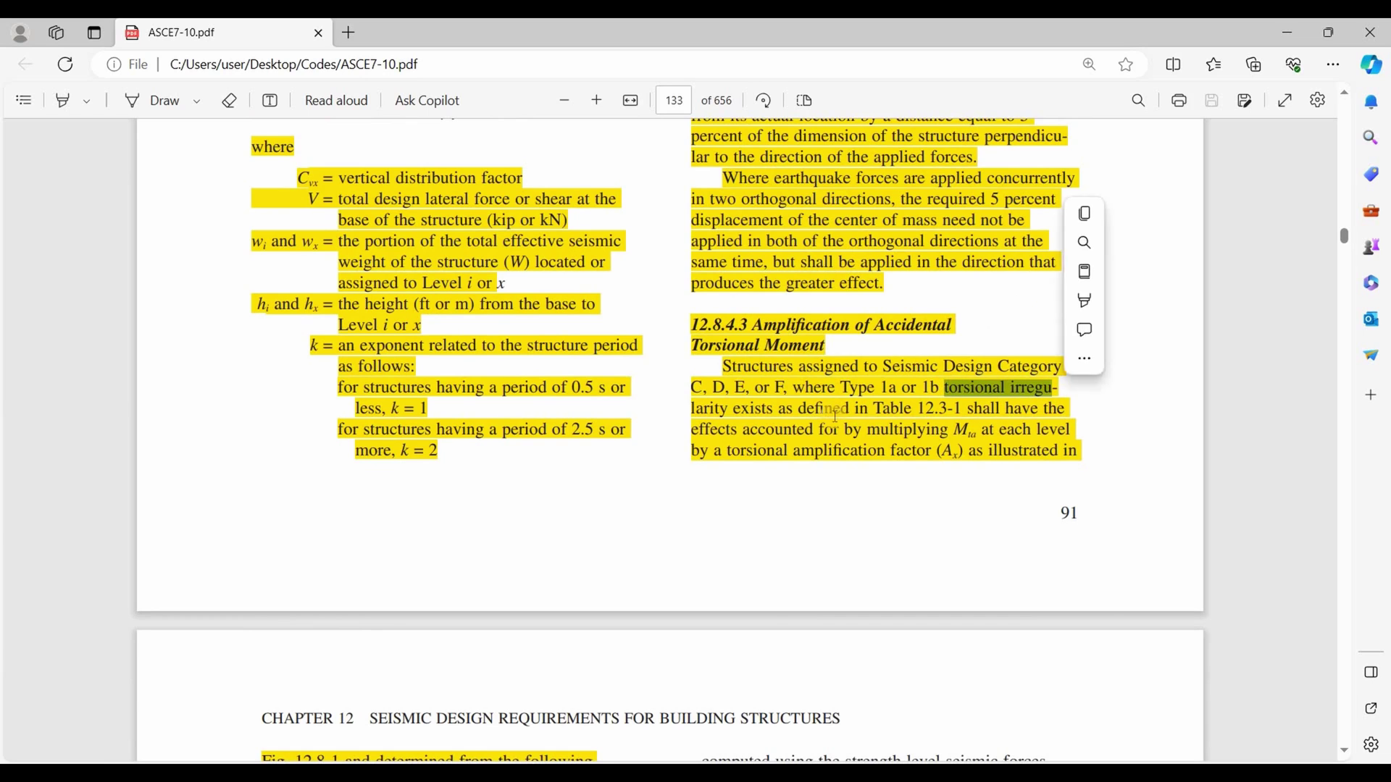
- Select the torsional amplification factor Ax in the text and read equation 12.8-14 with its definitions and limits
{"action": "scroll", "coordinate": [835, 441], "scroll_direction": "down", "scroll_amount": 1}
{"action": "double_click", "coordinate": [800, 460]}
{"action": "scroll", "coordinate": [473, 632], "scroll_direction": "down", "scroll_amount": 1}
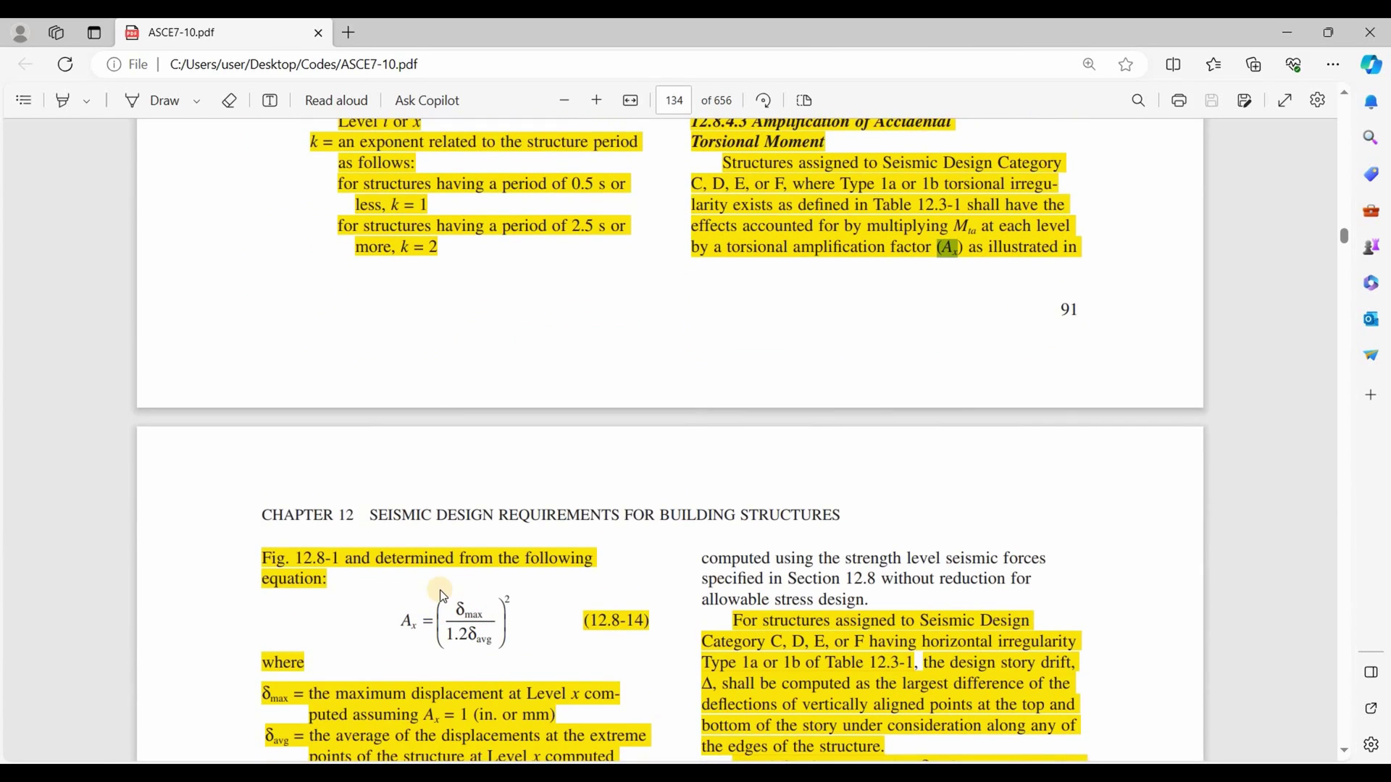
{"action": "scroll", "coordinate": [443, 507], "scroll_direction": "down", "scroll_amount": 1}
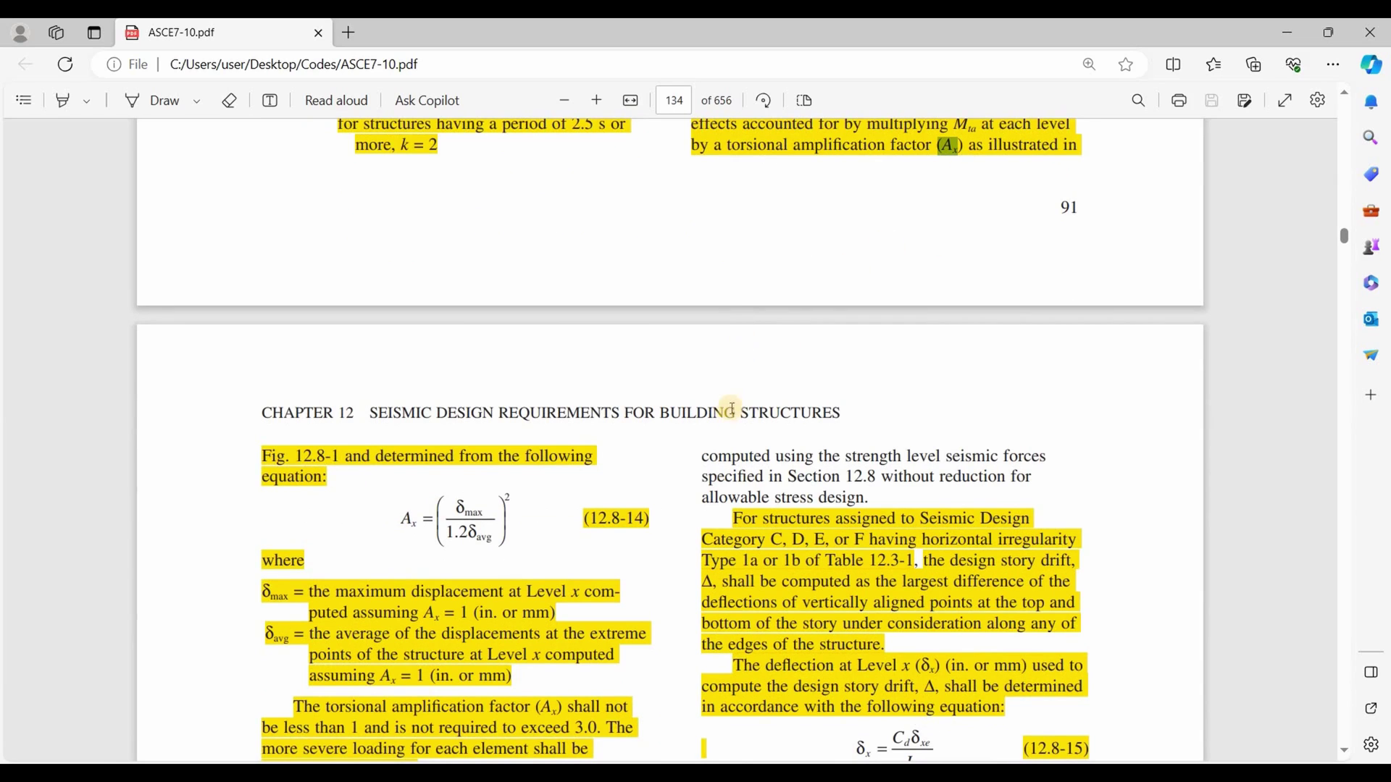
{"action": "scroll", "coordinate": [621, 472], "scroll_direction": "down", "scroll_amount": 1}
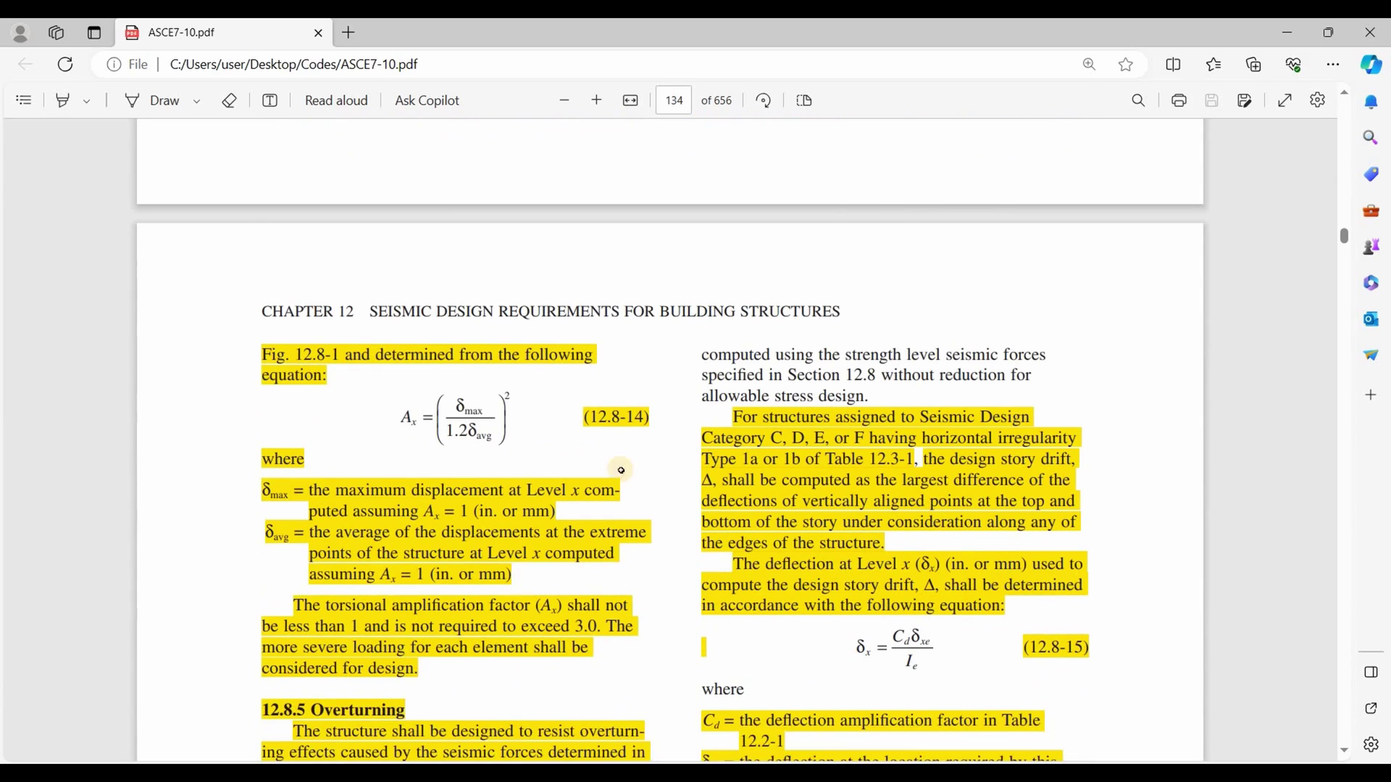
- Return to the Excel workbook and set the Torsion amplification sheet's zoom to 90%, showing the ASCE 7-10 excerpts
{"action": "key", "text": "alt+Tab"}
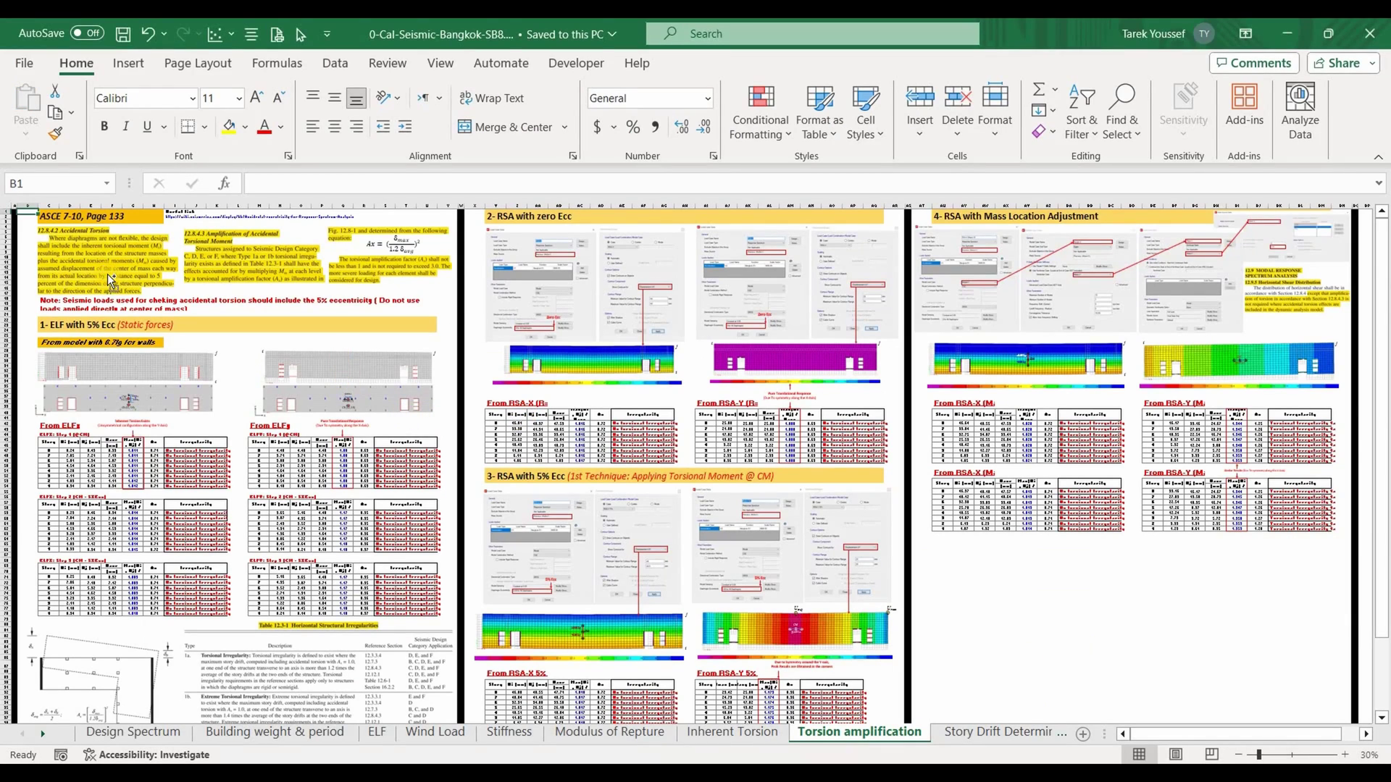
{"action": "scroll", "coordinate": [106, 274], "scroll_direction": "up", "scroll_amount": 4, "text": "ctrl"}
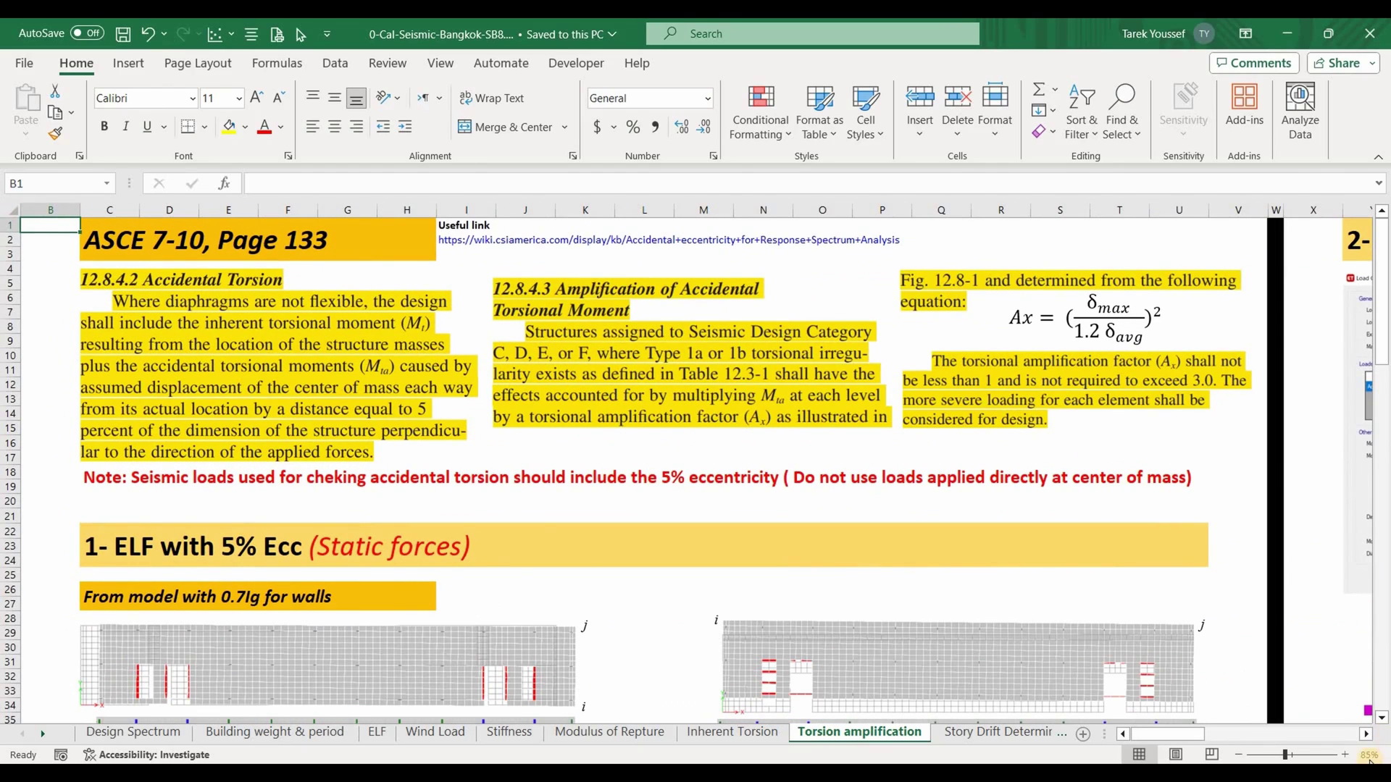
{"action": "left_click", "coordinate": [1368, 755]}
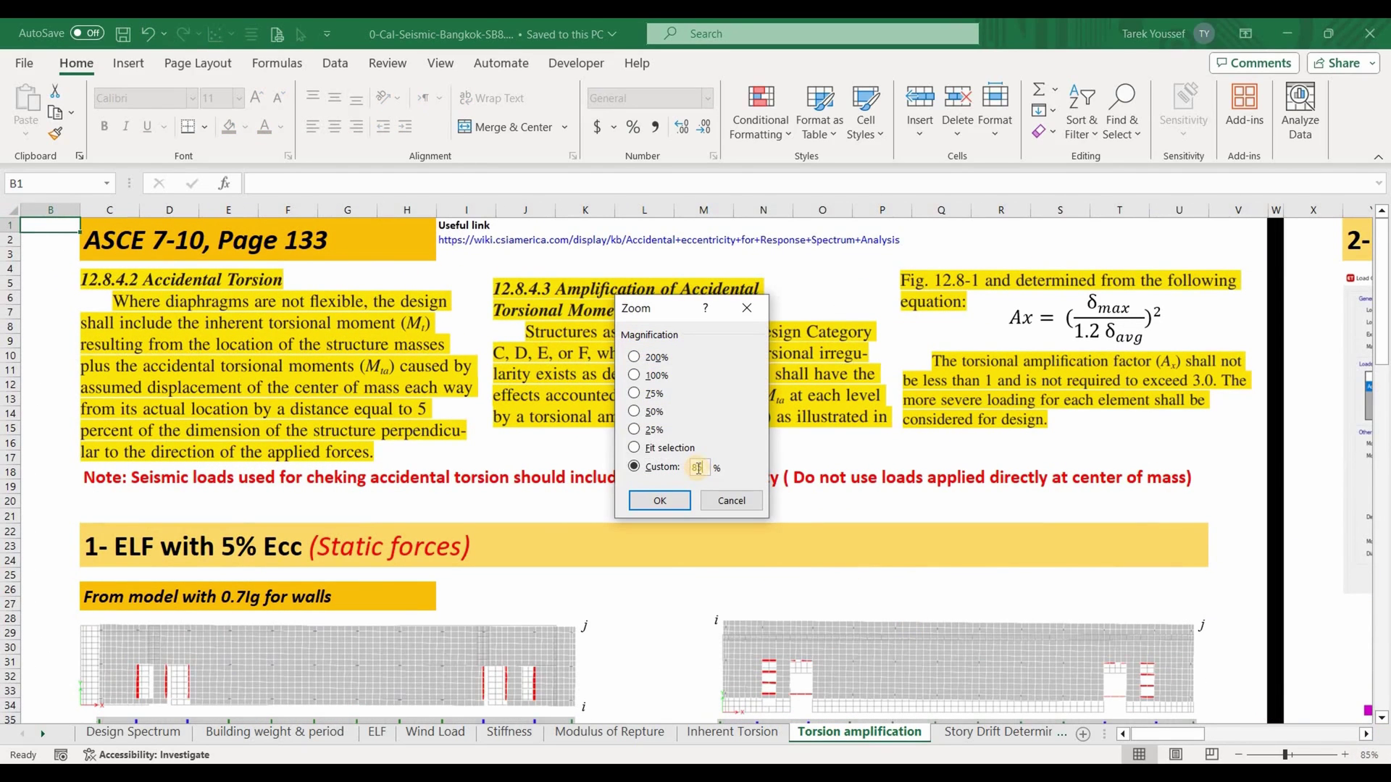
{"action": "type", "text": "90"}
{"action": "key", "text": "Return"}
{"action": "scroll", "coordinate": [644, 612], "scroll_direction": "left", "scroll_amount": 1}
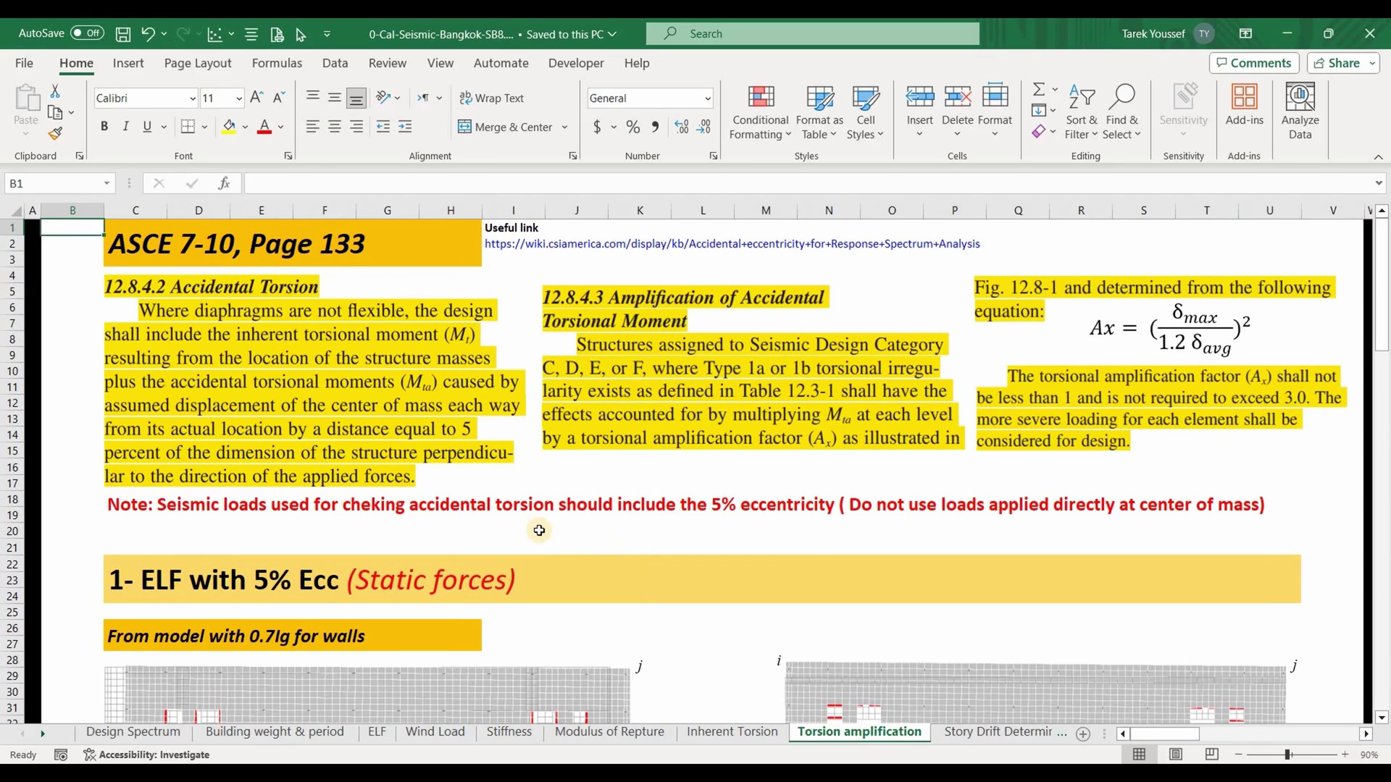
- Select the "1- ELF with 5% Ecc (Static forces)" heading and look over the note and building plans of that section
{"action": "left_click", "coordinate": [606, 561]}
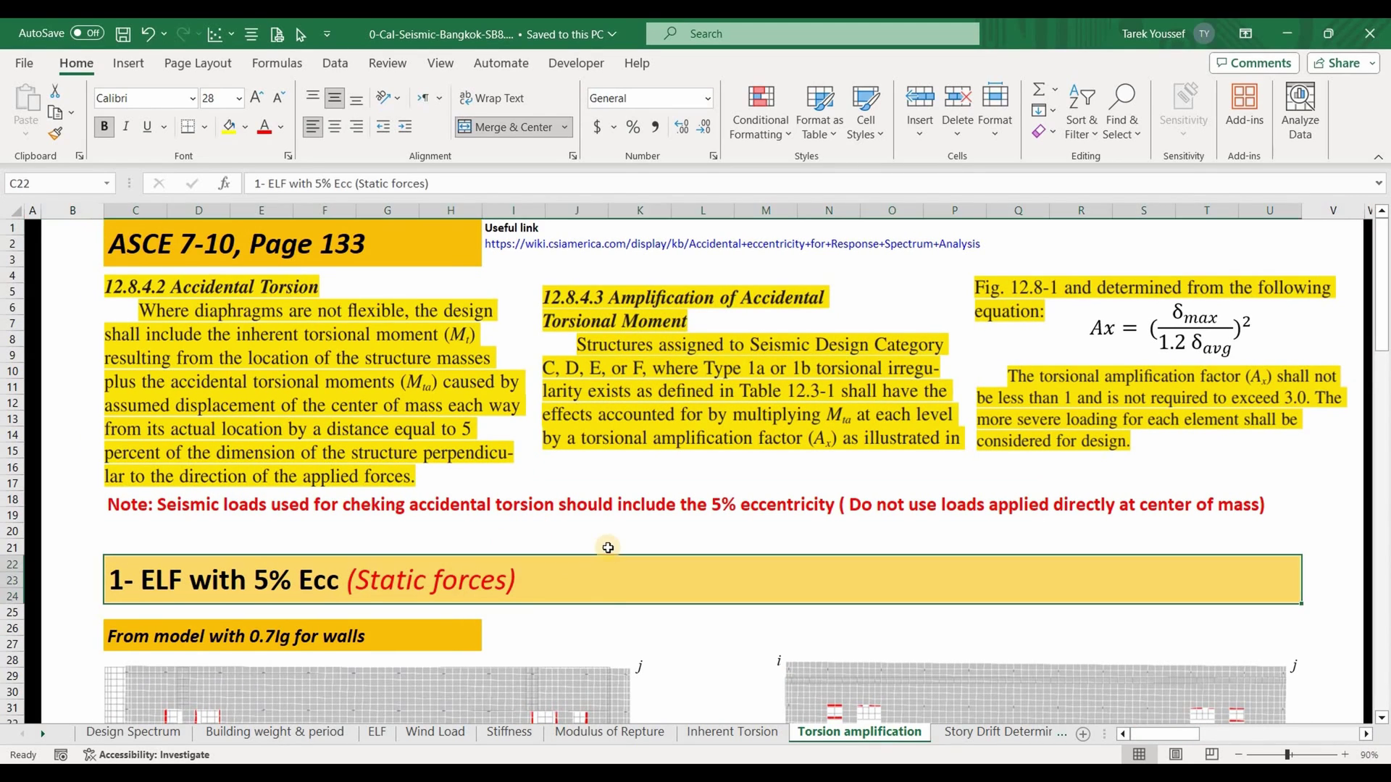
{"action": "scroll", "coordinate": [608, 550], "scroll_direction": "down", "scroll_amount": 2}
{"action": "scroll", "coordinate": [607, 546], "scroll_direction": "down", "scroll_amount": 1}
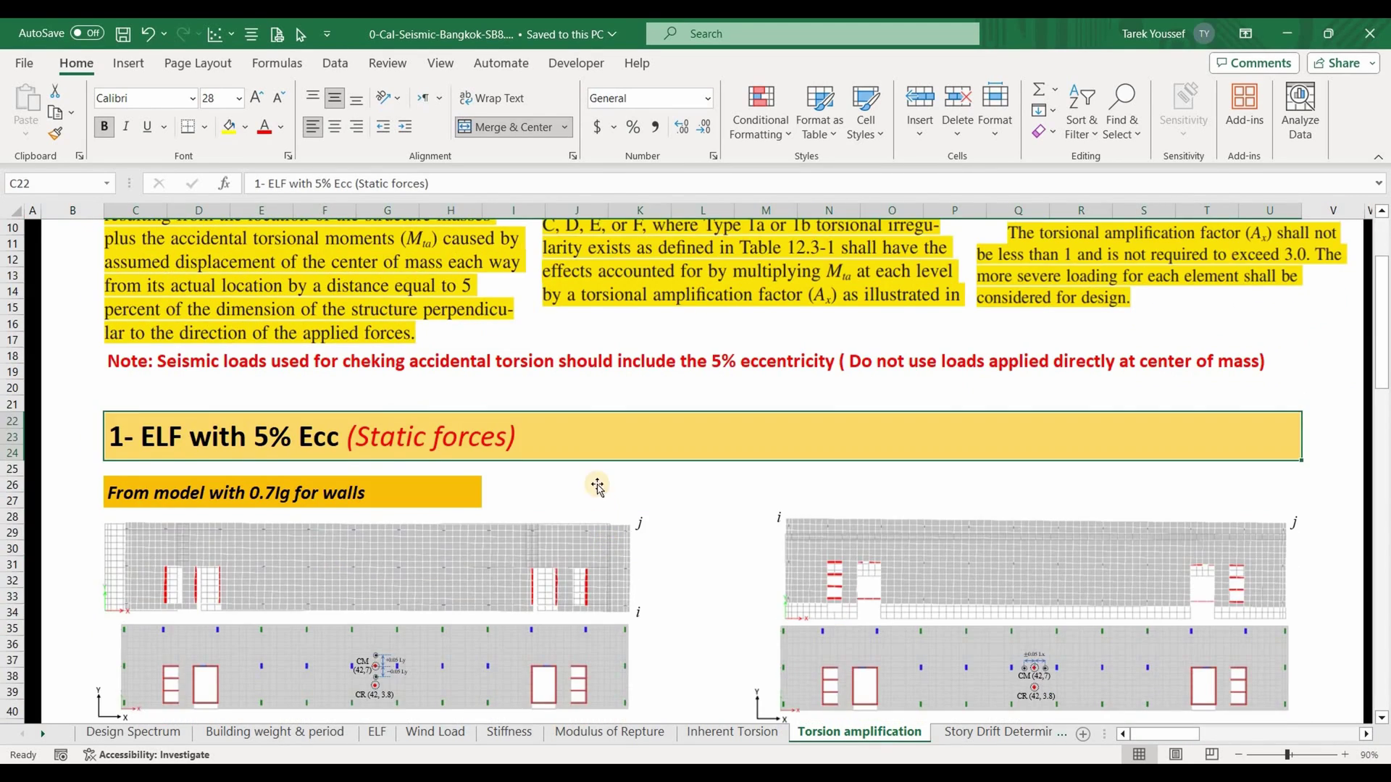
{"action": "scroll", "coordinate": [596, 487], "scroll_direction": "down", "scroll_amount": 1}
{"action": "scroll", "coordinate": [596, 487], "scroll_direction": "down", "scroll_amount": 1}
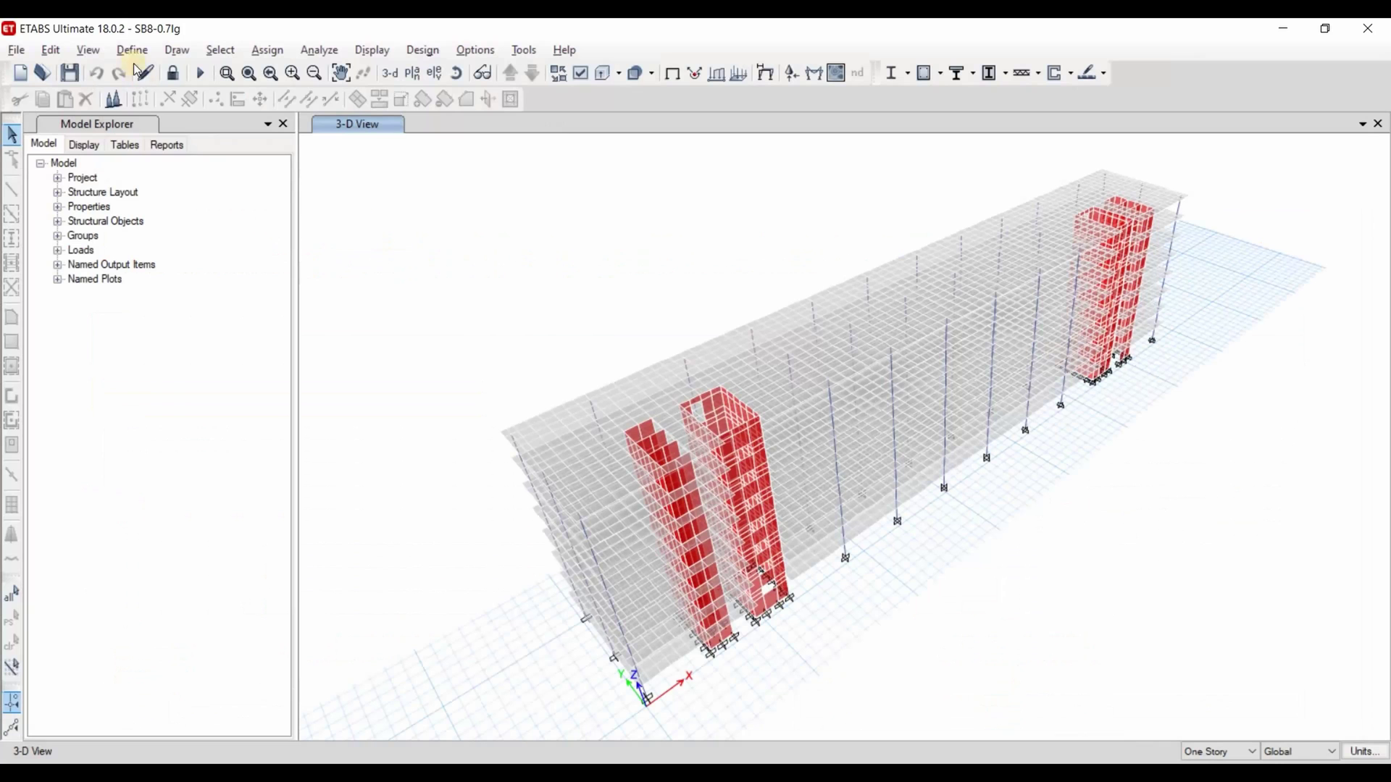
- Switch to ETABS and open the ASCE 7-10 seismic loading of the ELFx load pattern to check its X-direction eccentricities
{"action": "left_click", "coordinate": [132, 49]}
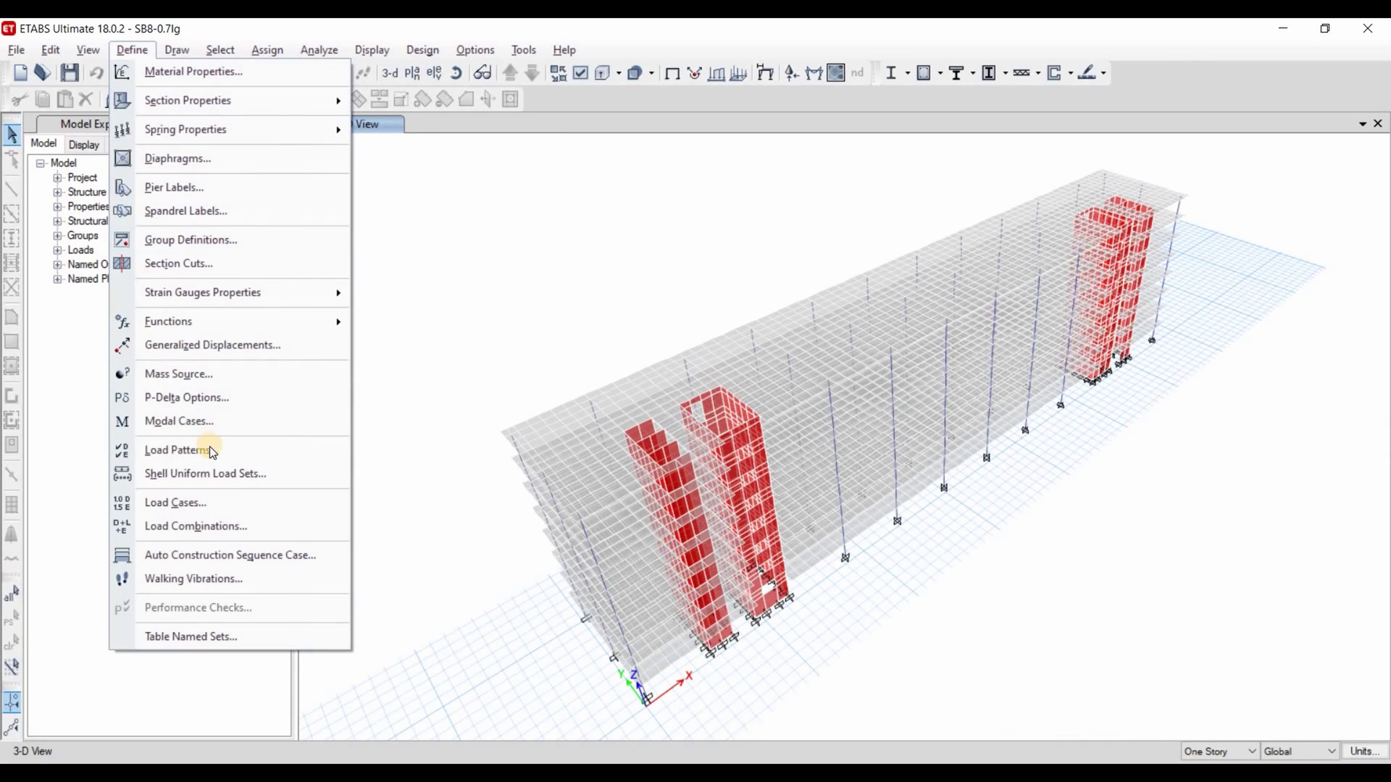
{"action": "left_click", "coordinate": [213, 453]}
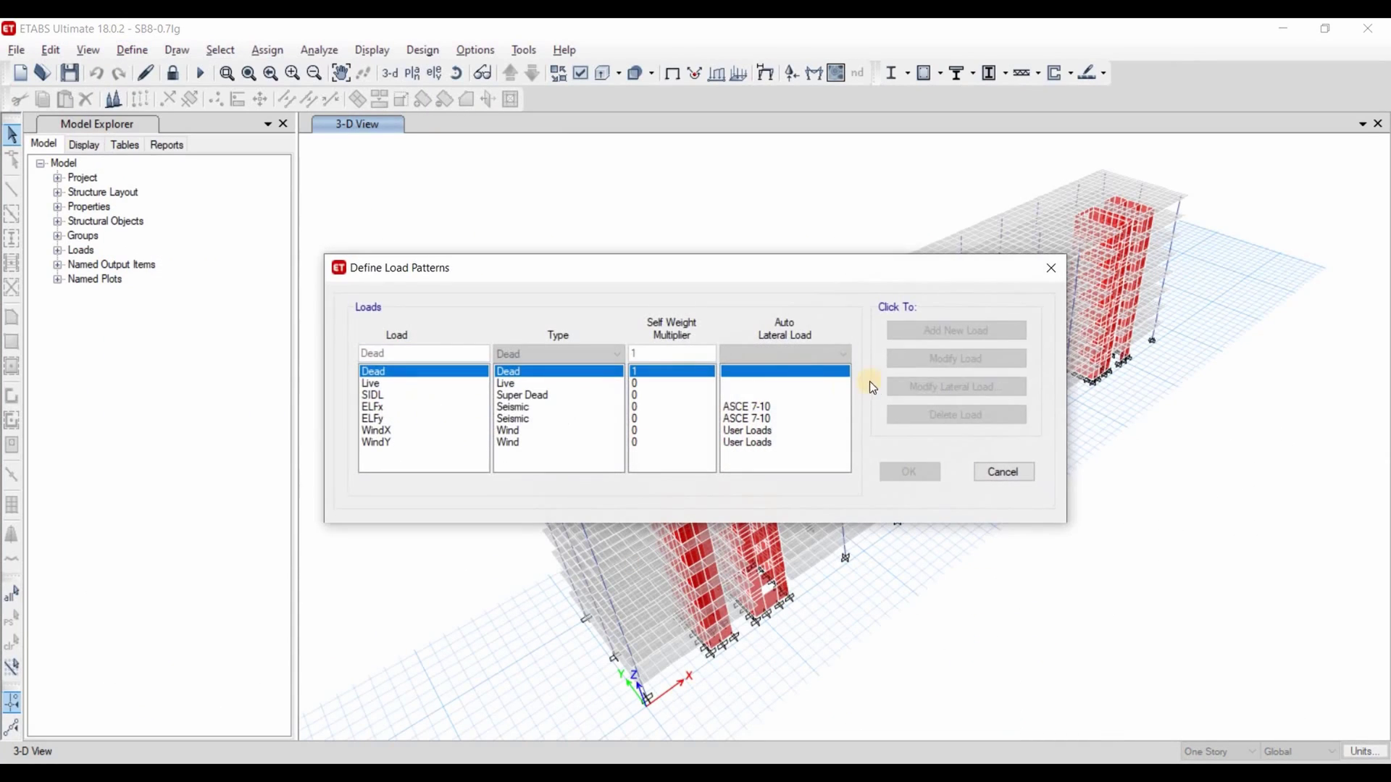
{"action": "left_click", "coordinate": [836, 384]}
{"action": "left_click", "coordinate": [956, 387]}
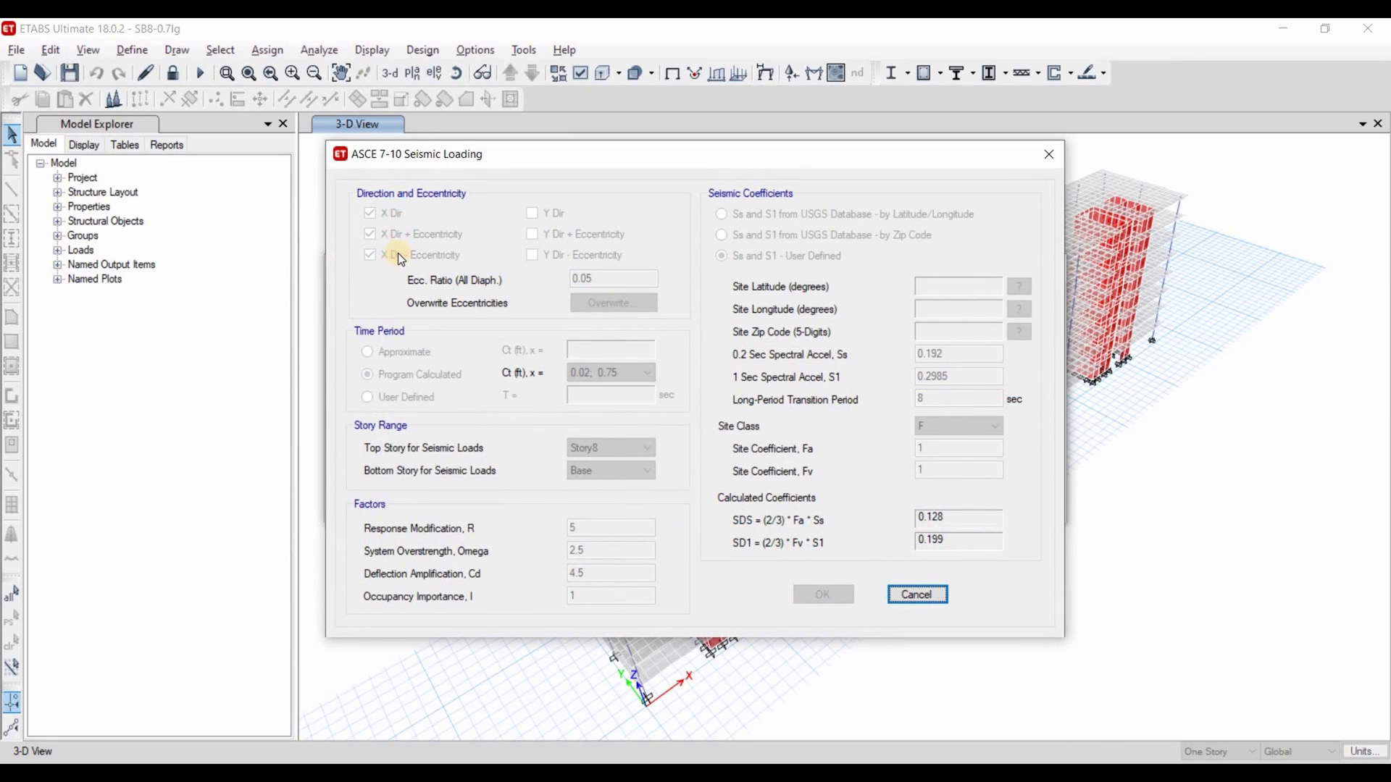
- Check the Y-direction eccentricities in the ELFy load pattern's seismic loading, then close the load pattern definitions without changes
{"action": "key", "text": "Escape"}
{"action": "left_click", "coordinate": [414, 418]}
{"action": "left_click", "coordinate": [1012, 386]}
{"action": "left_click", "coordinate": [915, 594]}
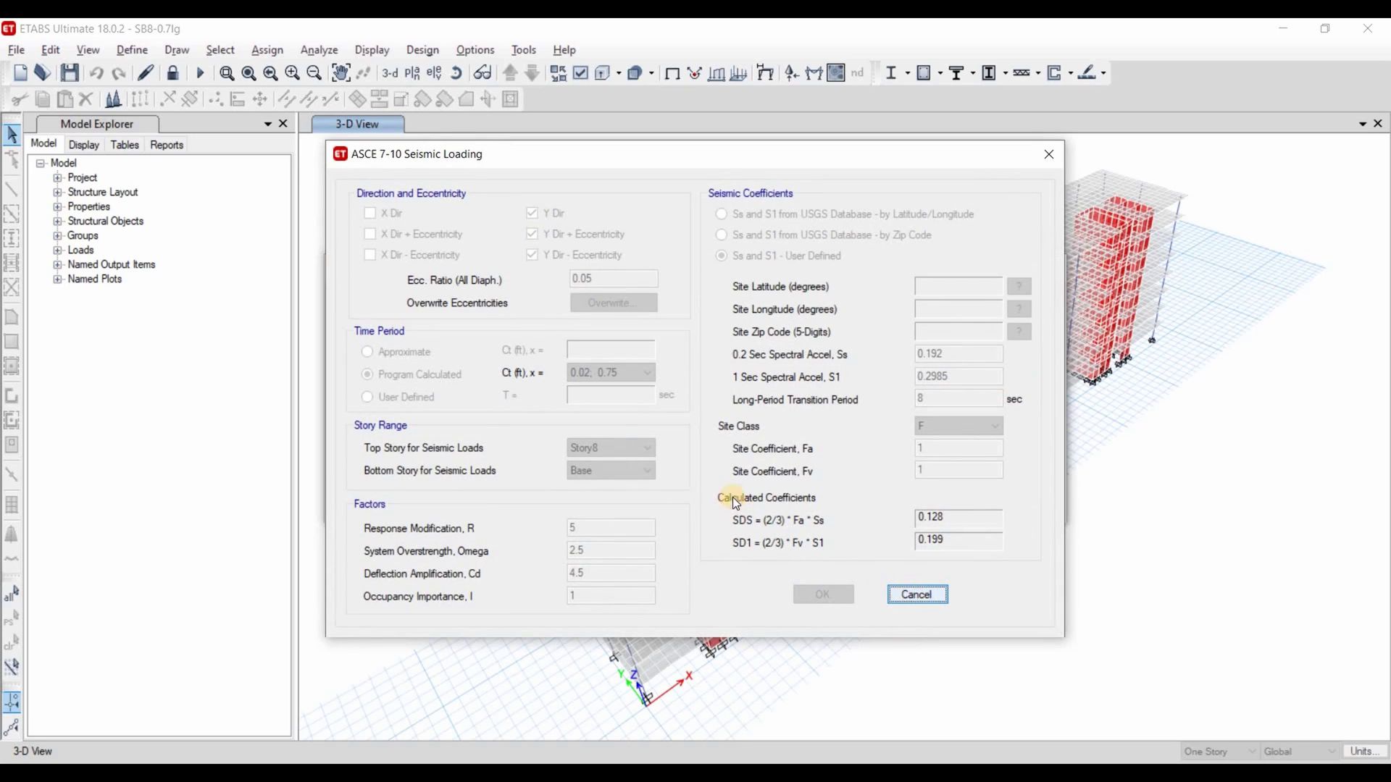
{"action": "left_click", "coordinate": [1017, 476]}
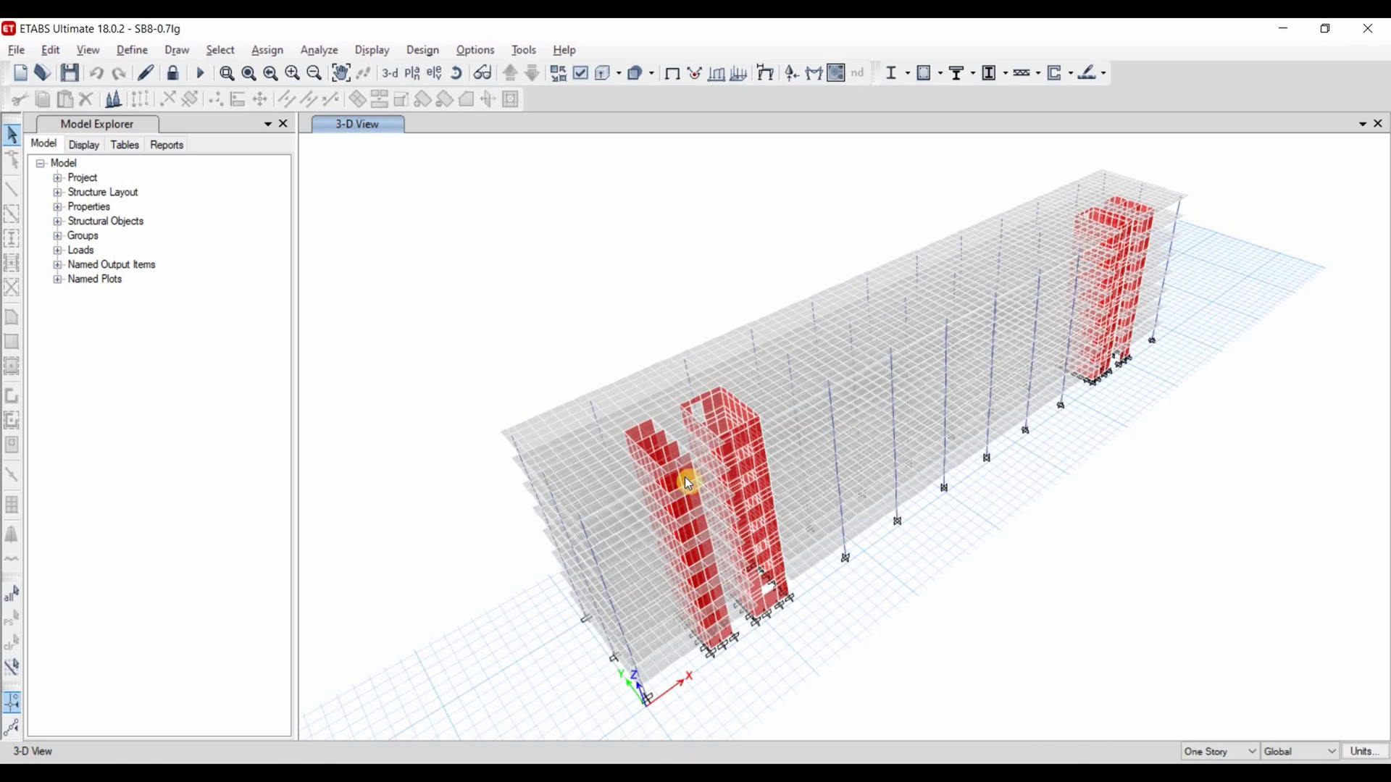
{"action": "key", "text": "alt+Tab"}
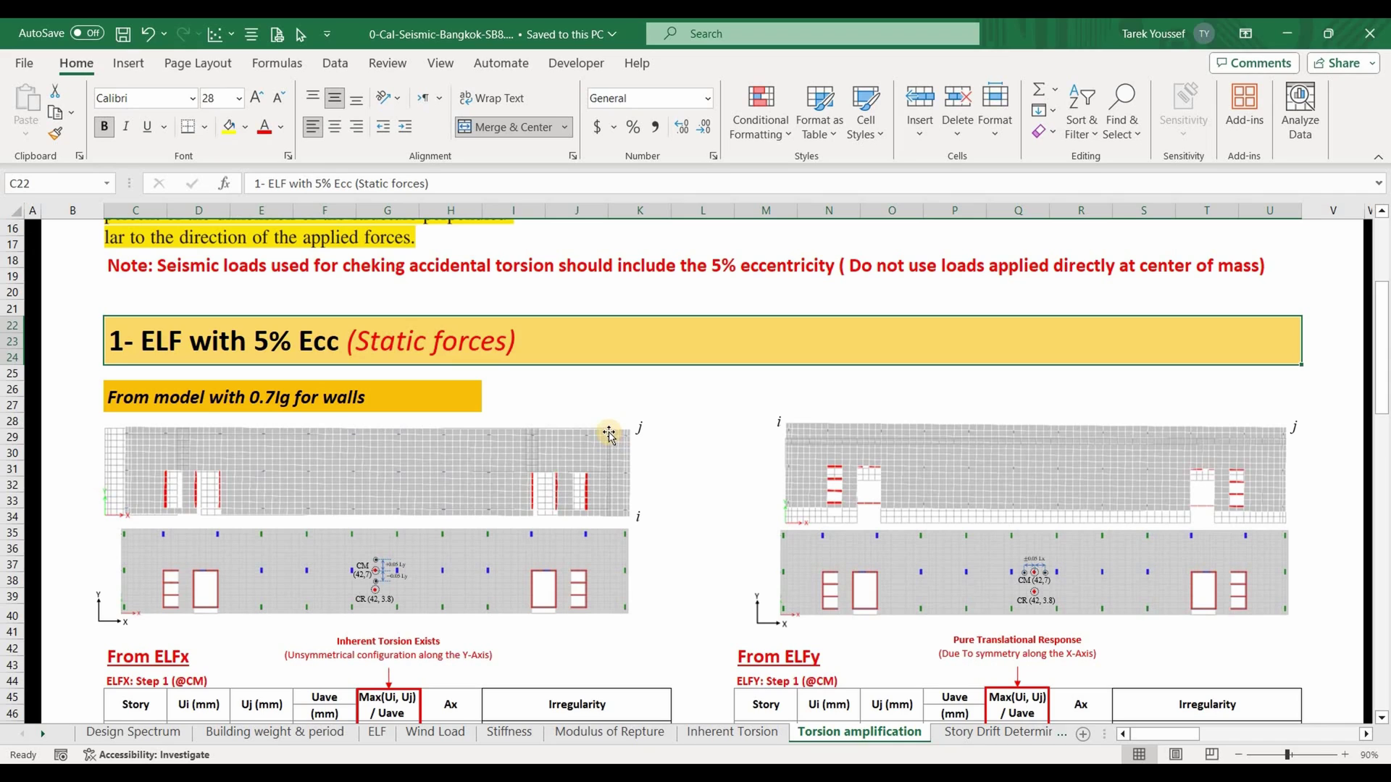
{"action": "scroll", "coordinate": [613, 412], "scroll_direction": "down", "scroll_amount": 1}
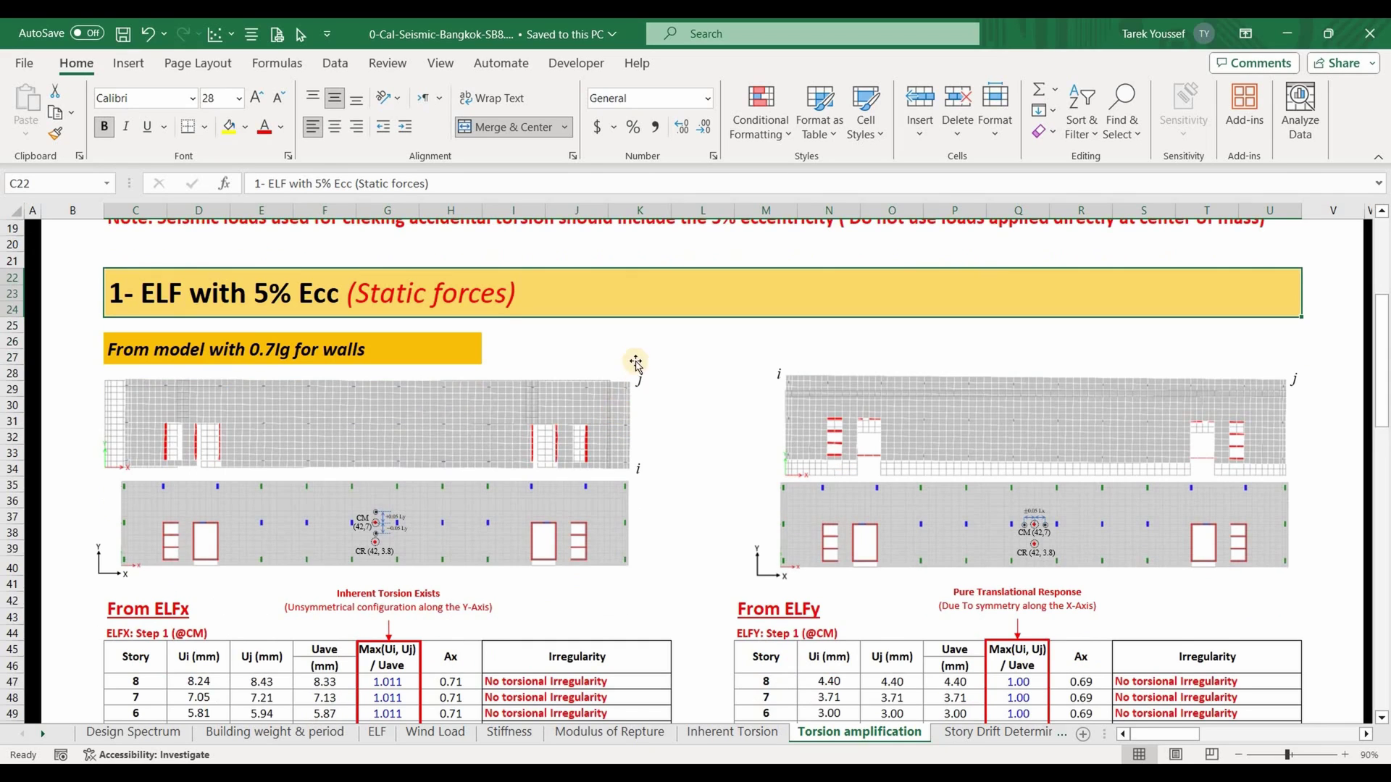
{"action": "scroll", "coordinate": [635, 354], "scroll_direction": "down", "scroll_amount": 1}
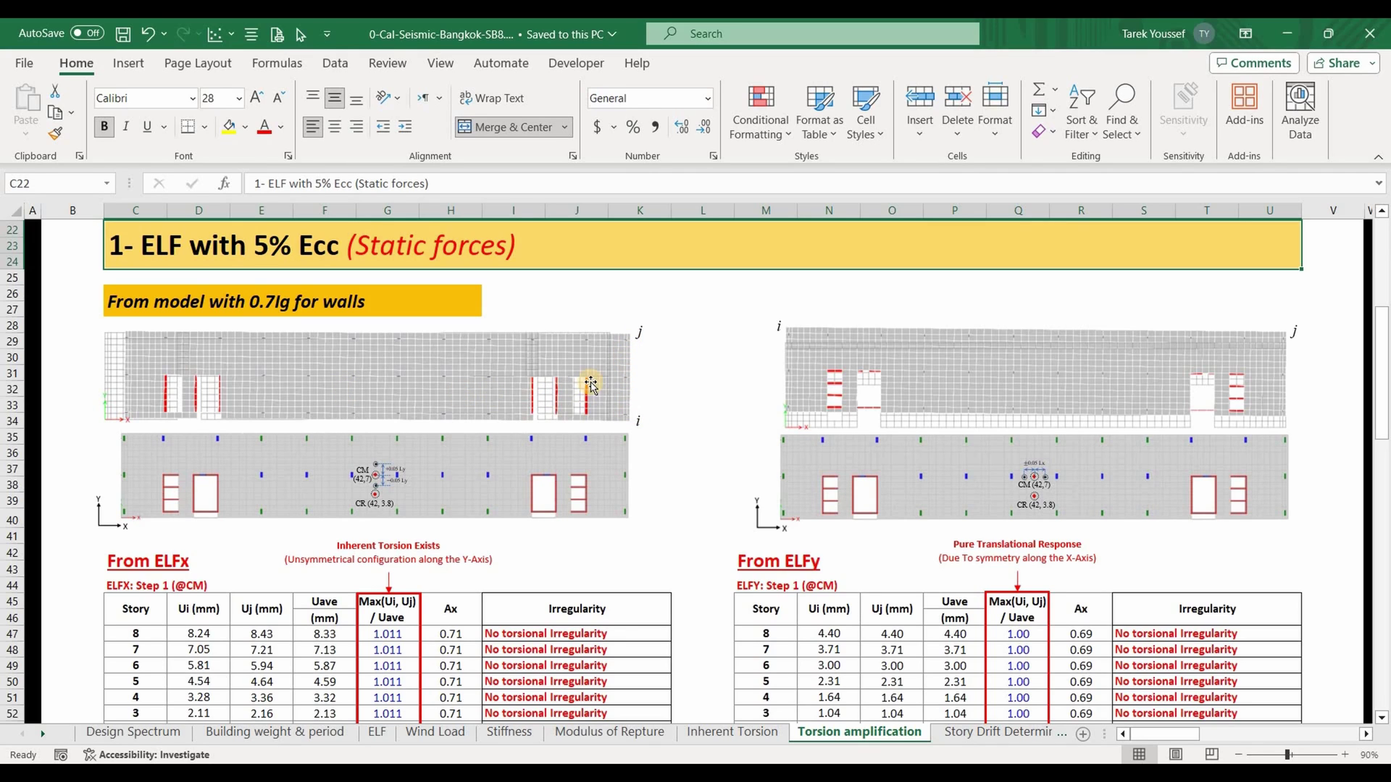
{"action": "scroll", "coordinate": [355, 443], "scroll_direction": "down", "scroll_amount": 1}
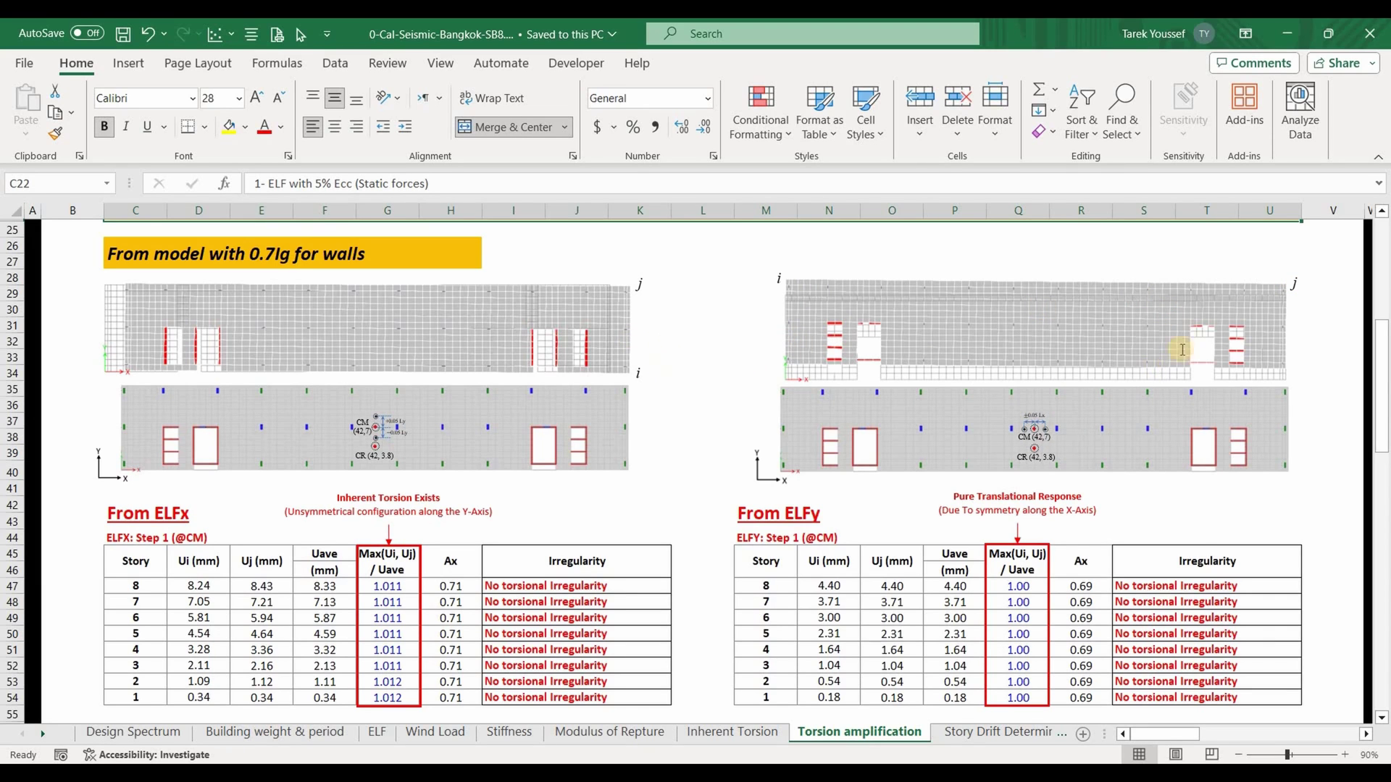
- Recheck the Ax equation and its limits in the code excerpts, then select the ELFx plan picture above its results table
{"action": "scroll", "coordinate": [1184, 340], "scroll_direction": "up", "scroll_amount": 8}
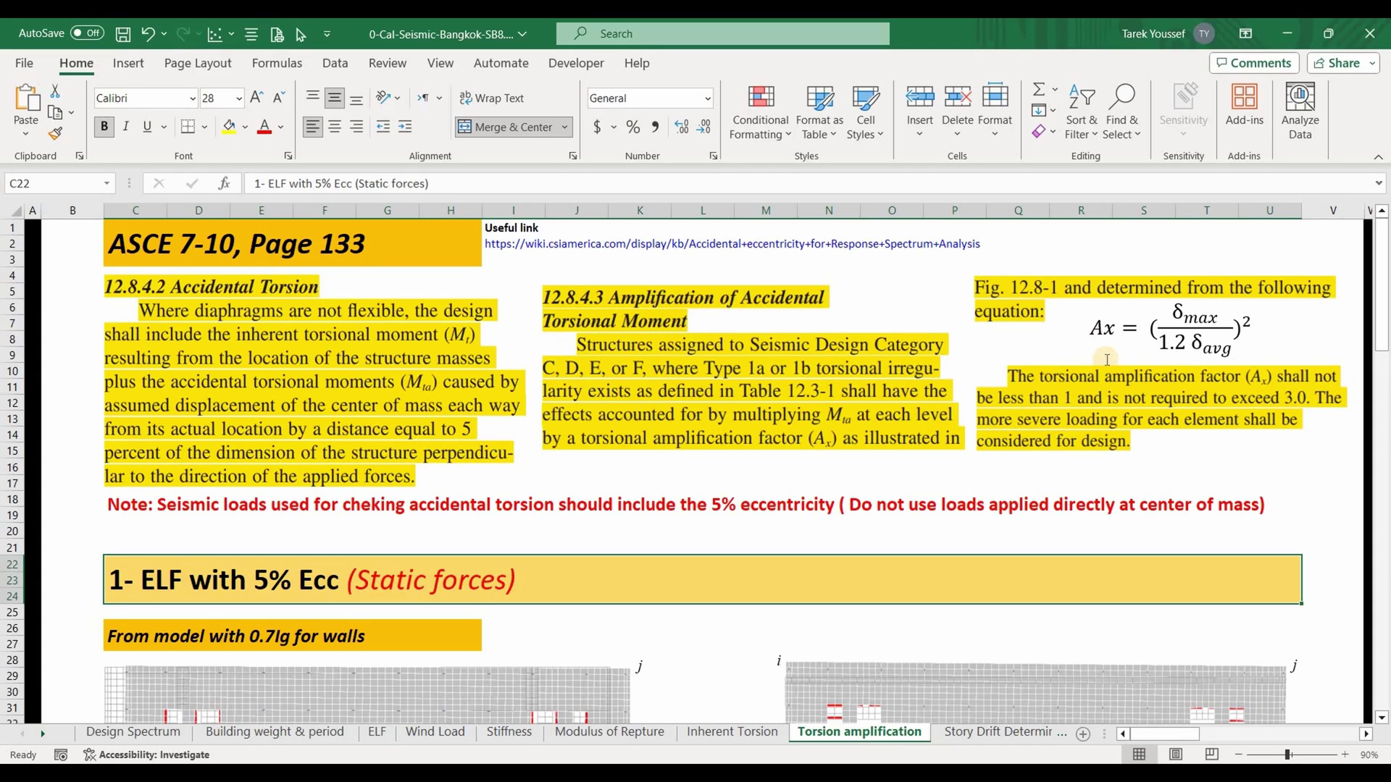
{"action": "scroll", "coordinate": [997, 374], "scroll_direction": "down", "scroll_amount": 7}
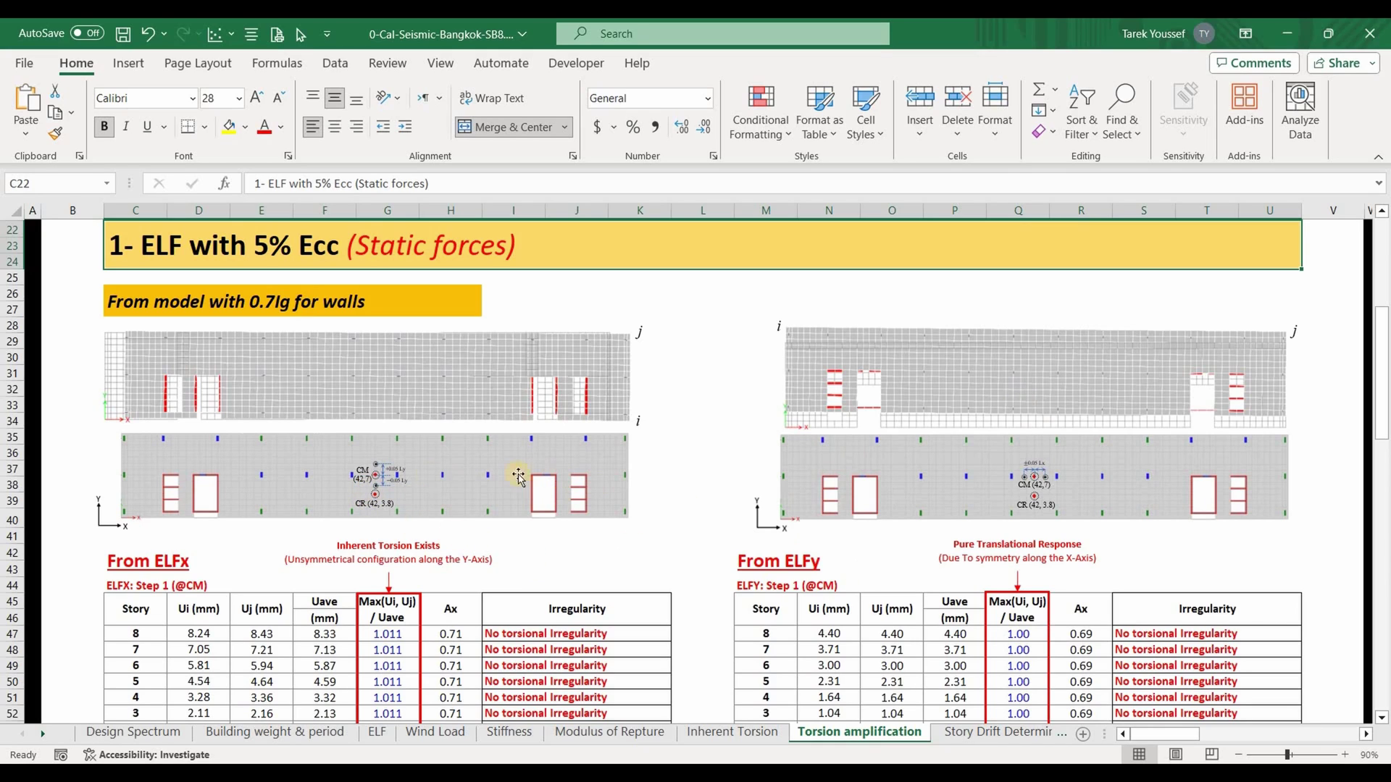
{"action": "left_click", "coordinate": [429, 477]}
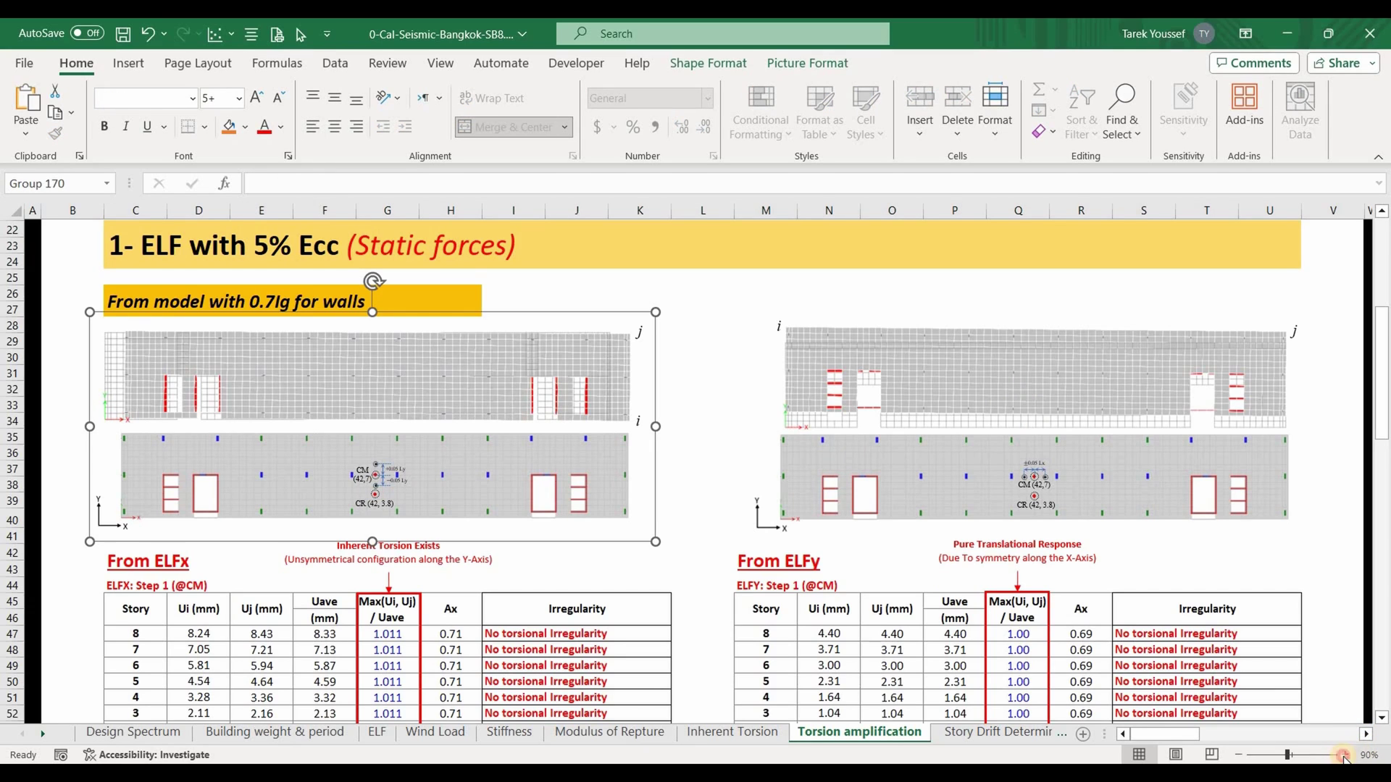
- Examine the ELFx plan up close, focusing on the center of mass, center of rigidity and the ±0.05 Ly eccentricity offsets
{"action": "left_click", "coordinate": [1343, 755]}
{"action": "left_click", "coordinate": [1344, 755]}
{"action": "left_click", "coordinate": [1344, 755]}
{"action": "left_click", "coordinate": [1343, 755]}
{"action": "left_click", "coordinate": [1343, 755]}
{"action": "left_click", "coordinate": [1344, 755]}
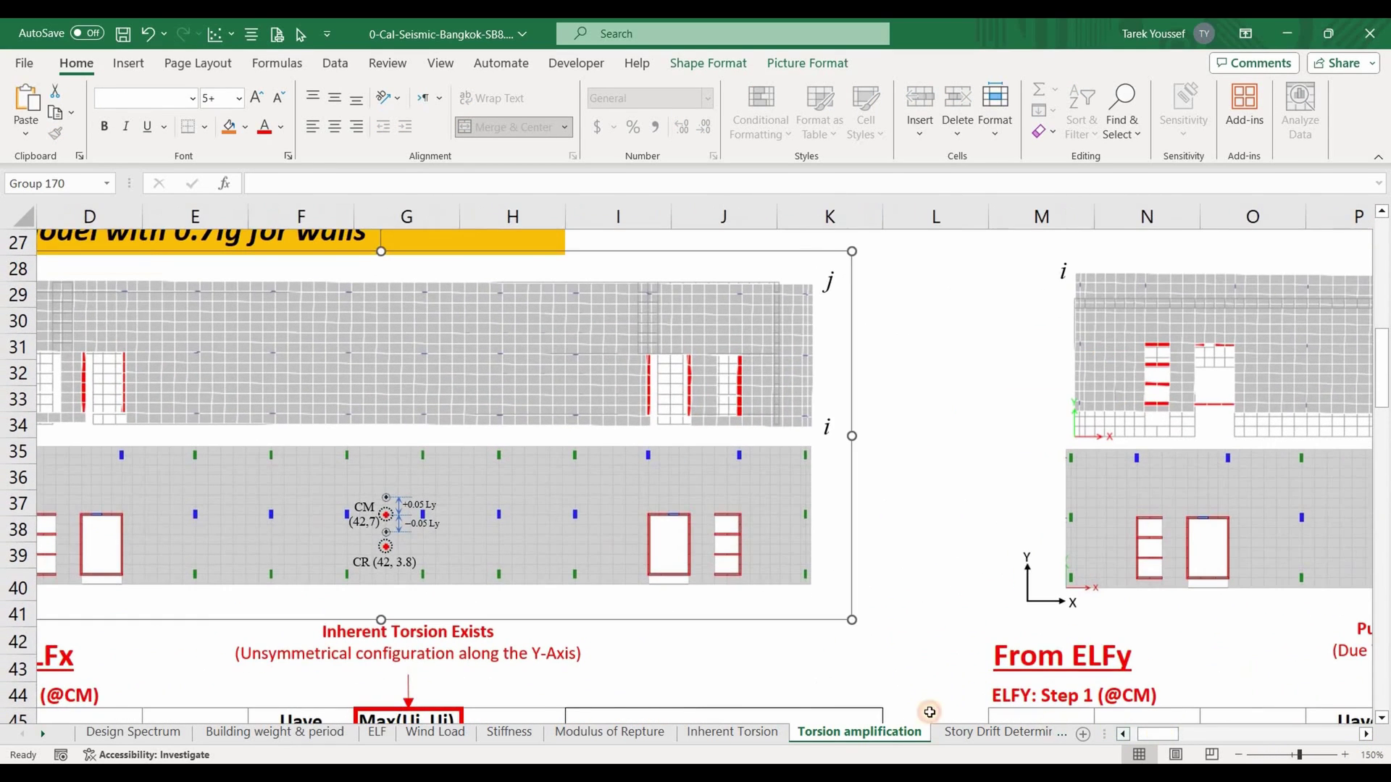
{"action": "scroll", "coordinate": [450, 566], "scroll_direction": "left", "scroll_amount": 3}
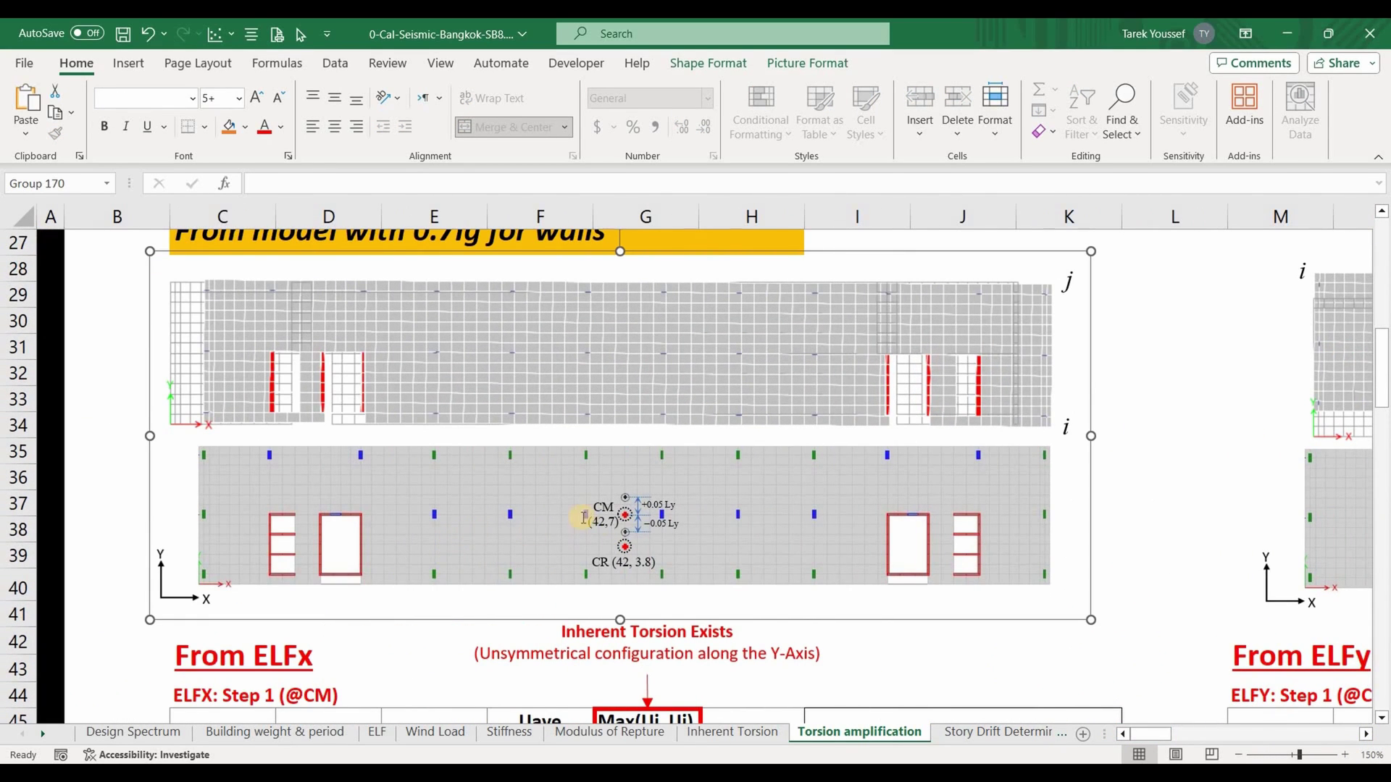
{"action": "left_click", "coordinate": [642, 500]}
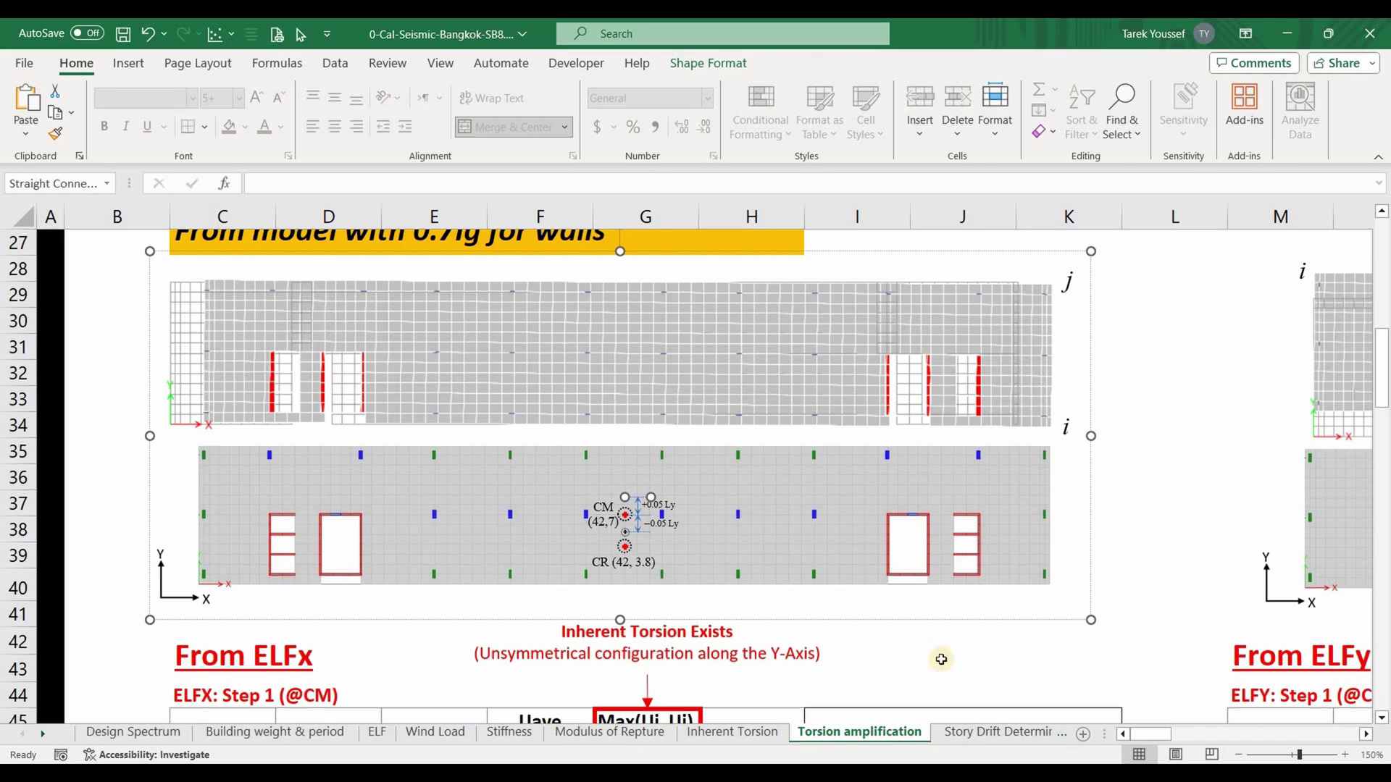
{"action": "left_click", "coordinate": [1051, 623]}
{"action": "left_click_drag", "start_coordinate": [1143, 734], "coordinate": [1174, 734]}
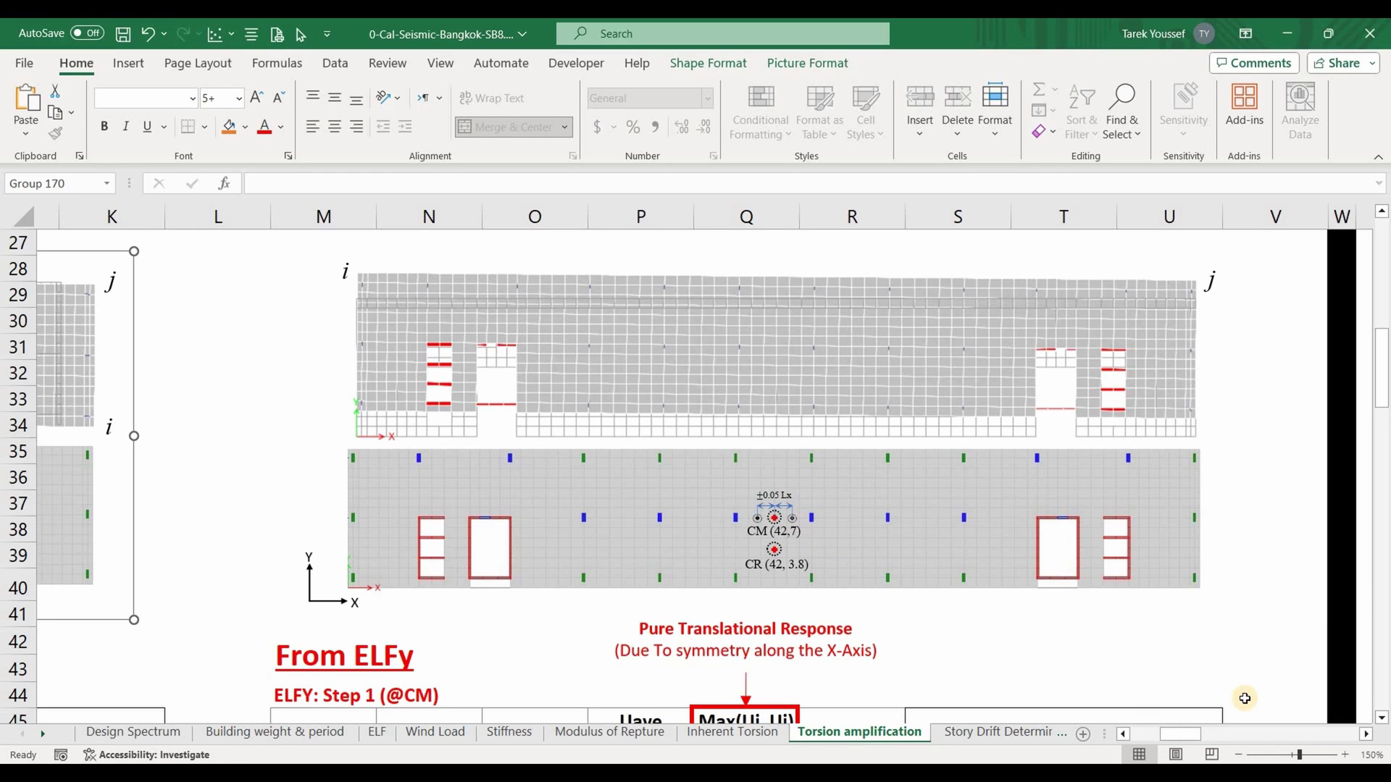
{"action": "left_click", "coordinate": [1238, 755]}
{"action": "left_click", "coordinate": [1238, 755]}
{"action": "left_click", "coordinate": [1239, 755]}
{"action": "left_click", "coordinate": [1238, 755]}
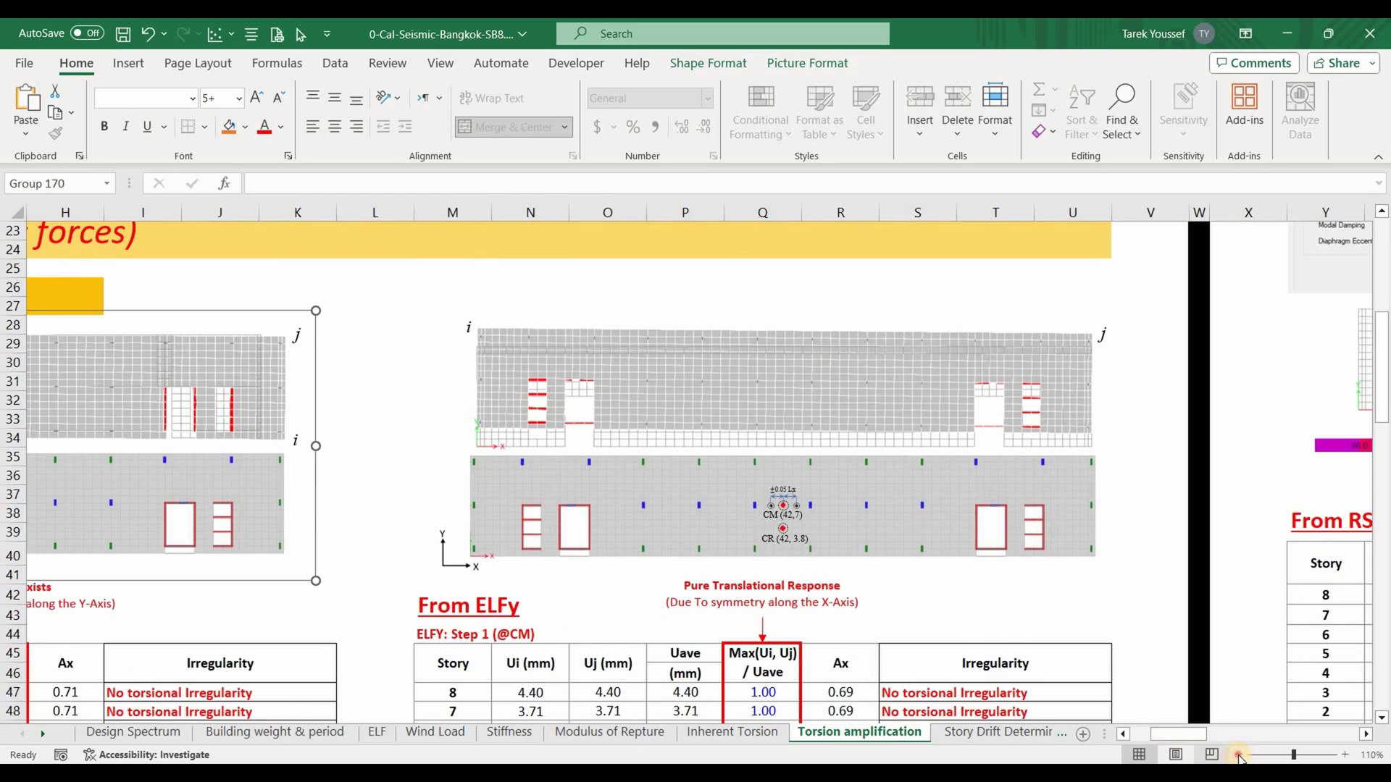
{"action": "left_click", "coordinate": [1238, 754]}
{"action": "left_click", "coordinate": [1238, 755]}
{"action": "left_click", "coordinate": [1238, 755]}
{"action": "left_click_drag", "start_coordinate": [1171, 738], "coordinate": [1157, 738]}
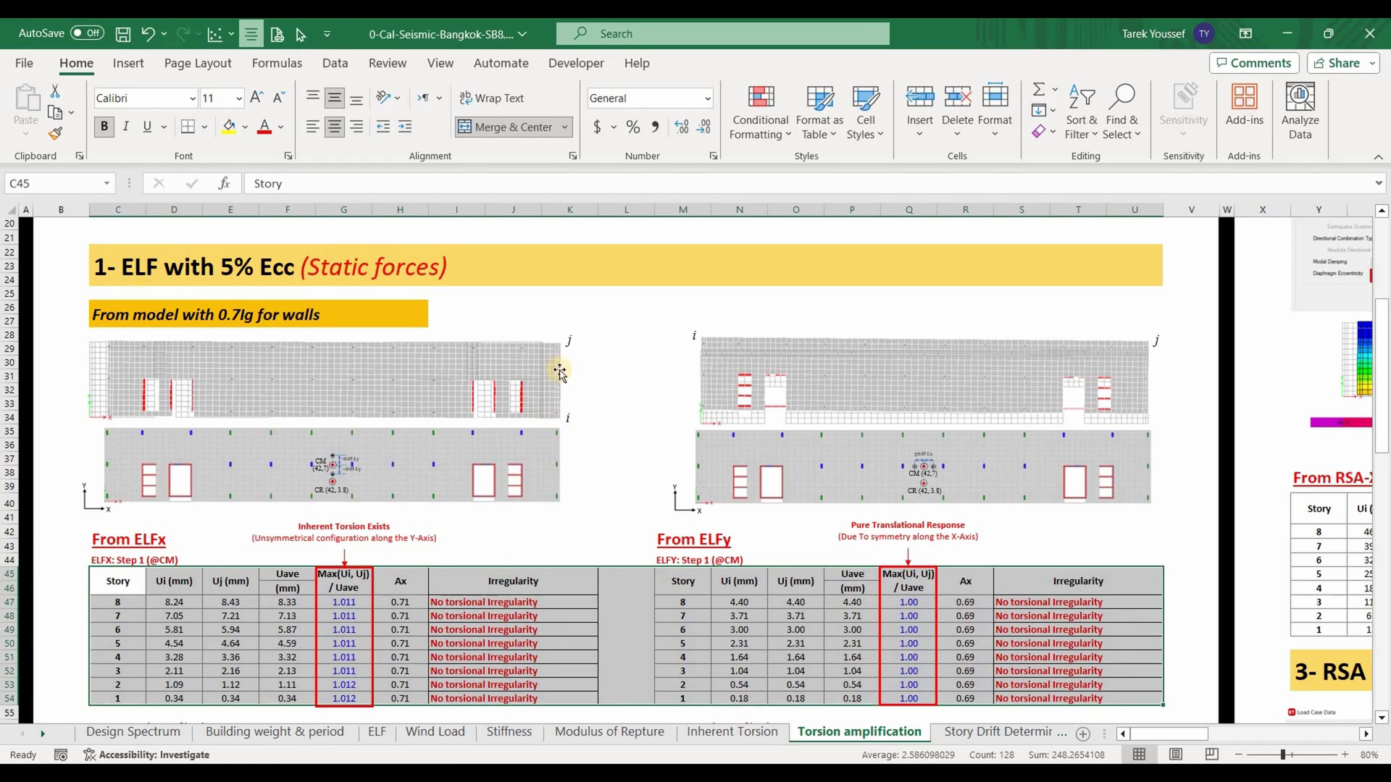
- Switch to ETABS and display the Story8 plan view of the model
{"action": "key", "text": "alt+Tab"}
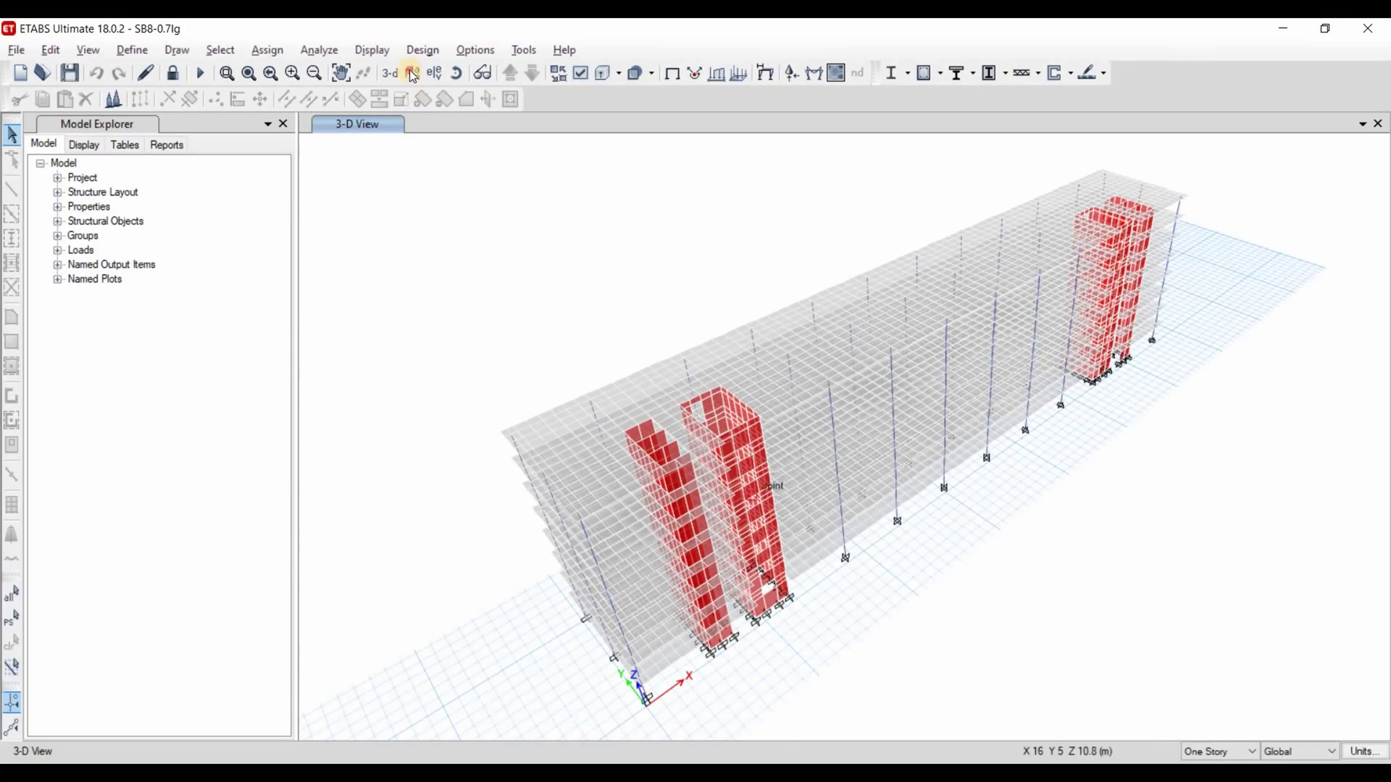
{"action": "left_click", "coordinate": [411, 73]}
{"action": "left_click", "coordinate": [753, 614]}
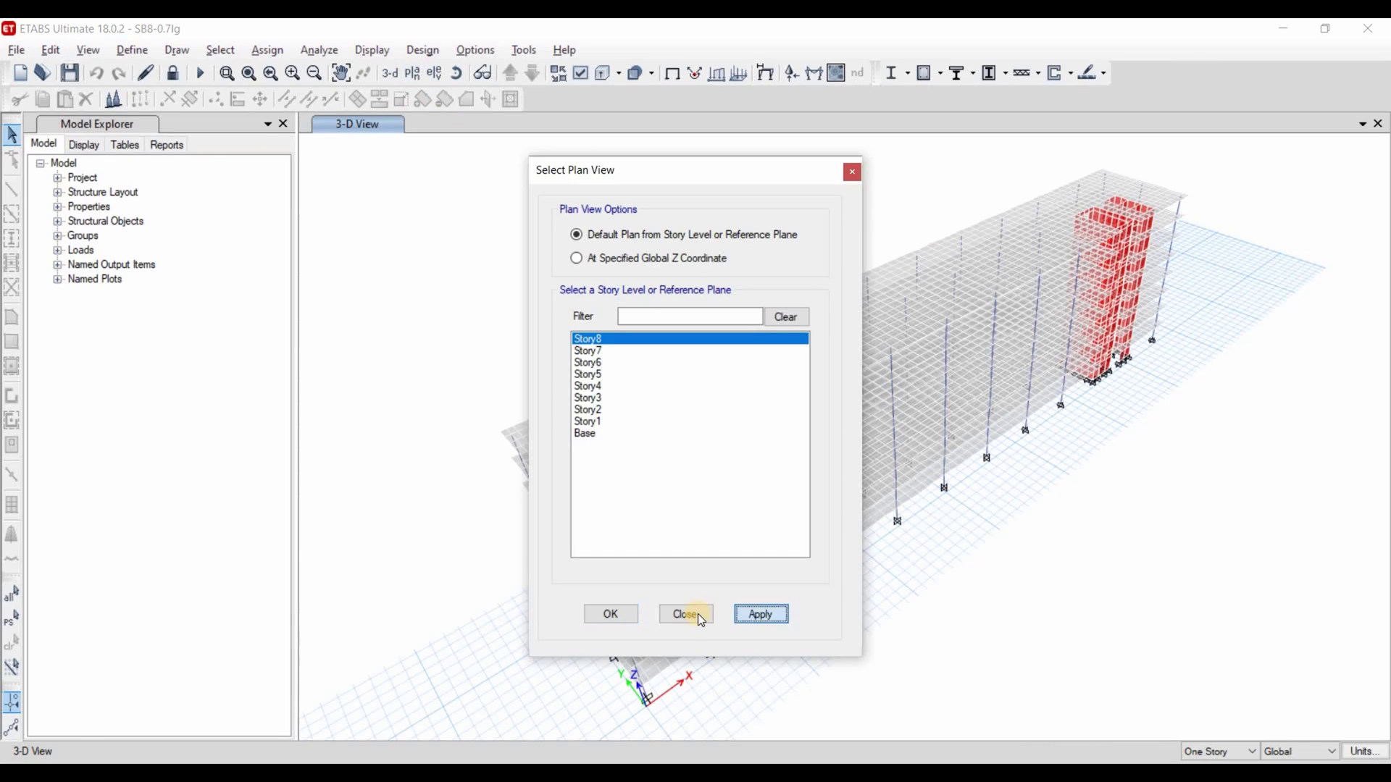
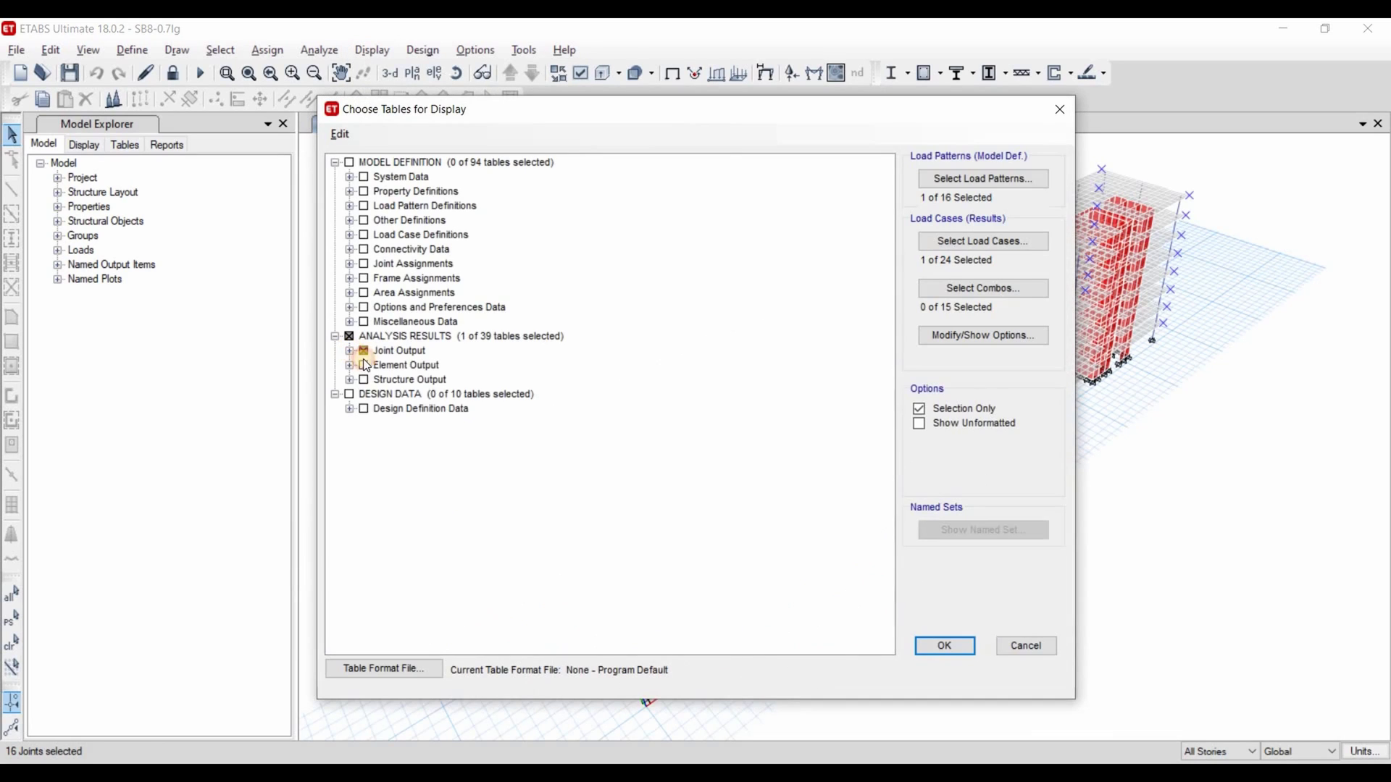
- Display the Joint Displacements table of the selected joints for the ELFx load case and export it to Excel
{"action": "left_click", "coordinate": [350, 351]}
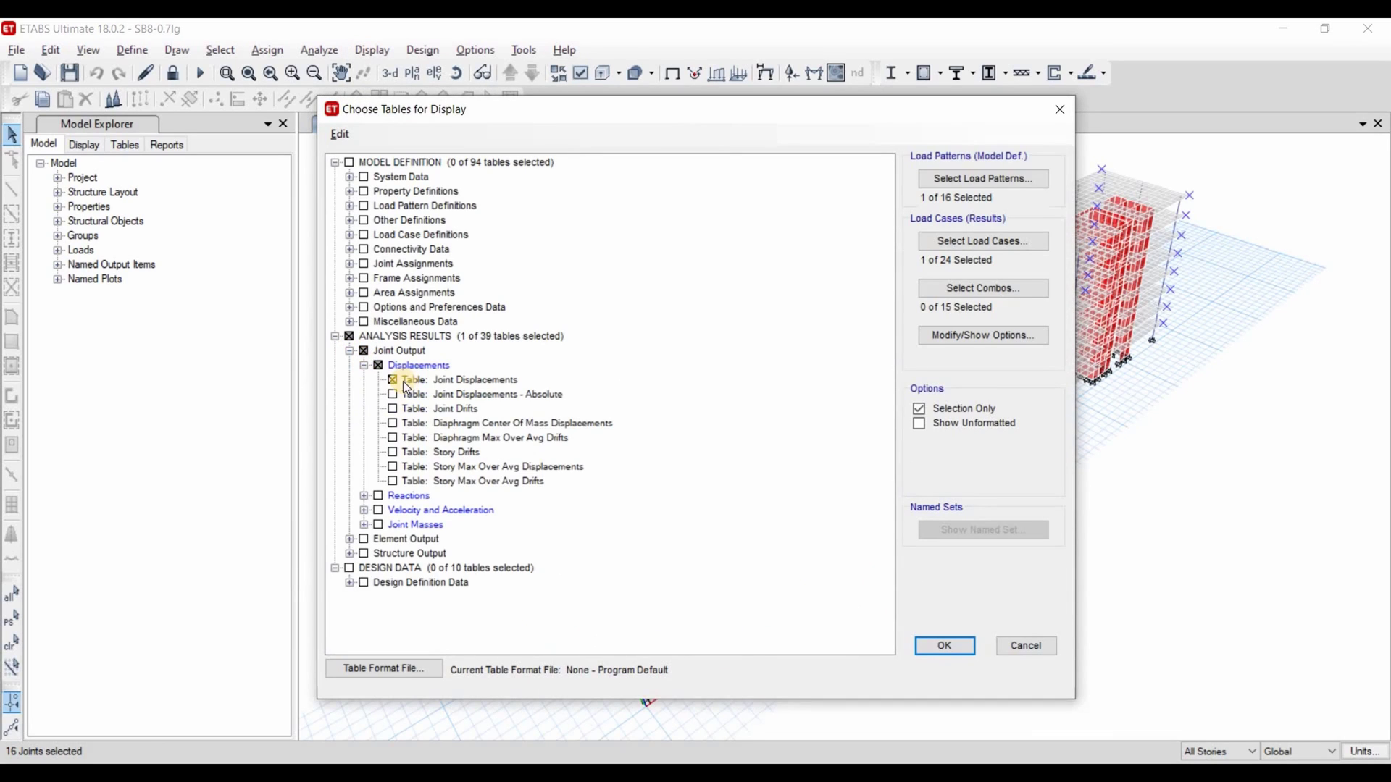
{"action": "left_click", "coordinate": [983, 242]}
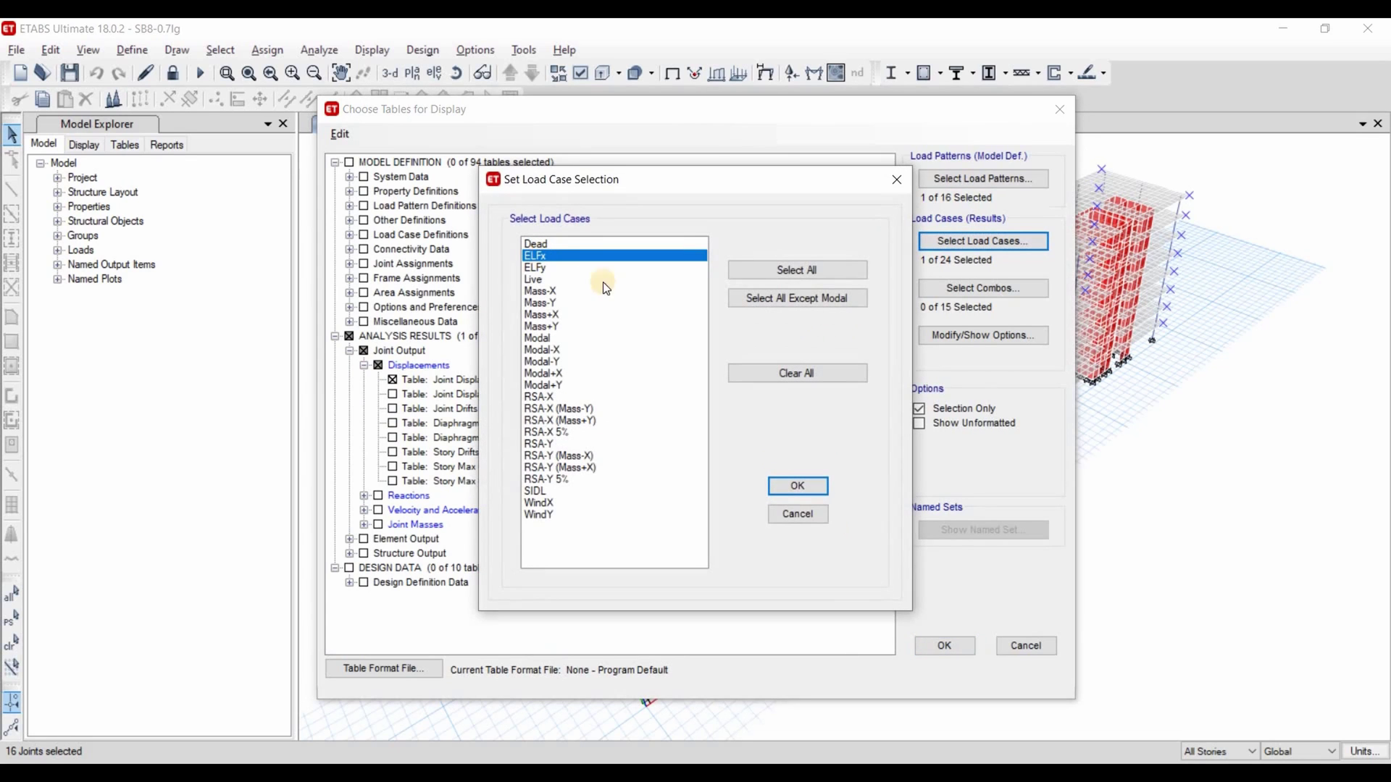
{"action": "left_click", "coordinate": [798, 486]}
{"action": "key", "text": "Return"}
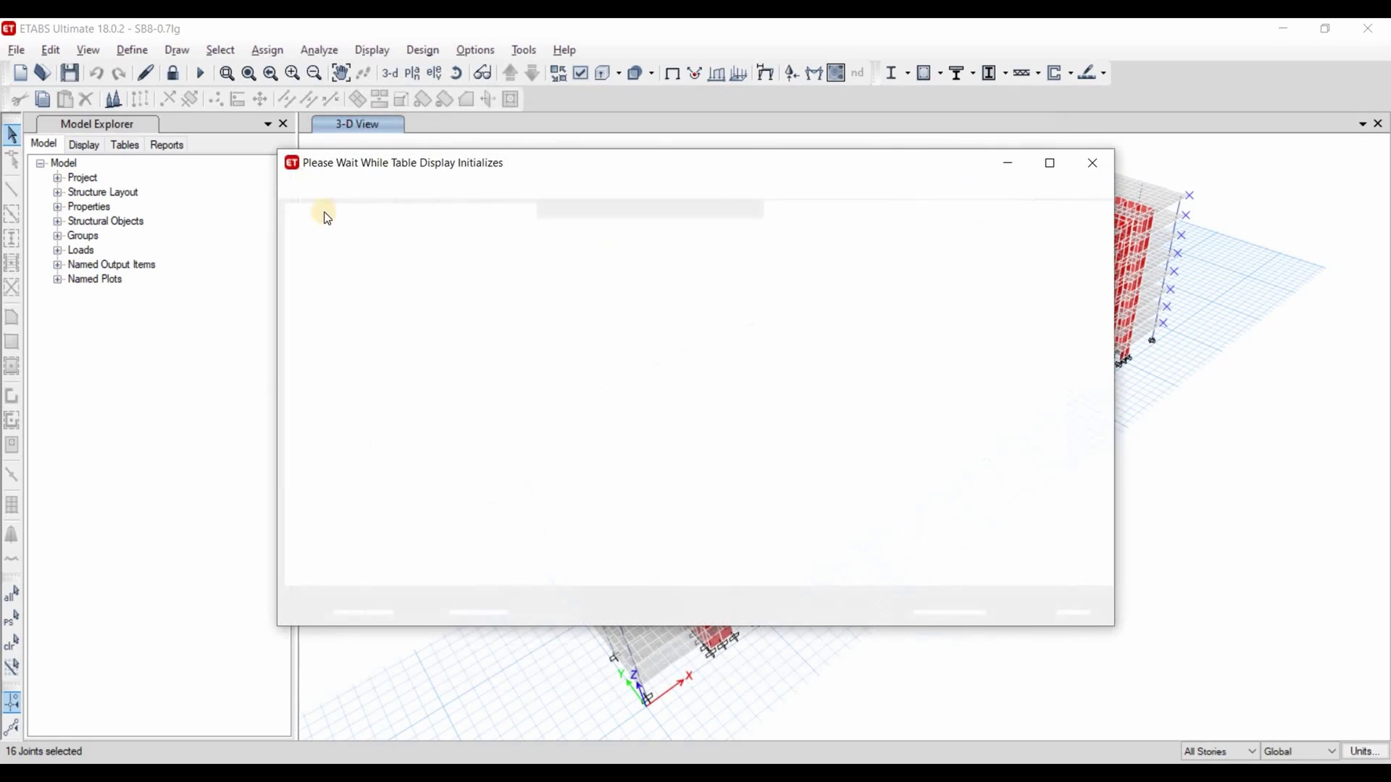
{"action": "left_click", "coordinate": [299, 187]}
{"action": "mouse_move", "coordinate": [435, 227]}
{"action": "left_click", "coordinate": [633, 210]}
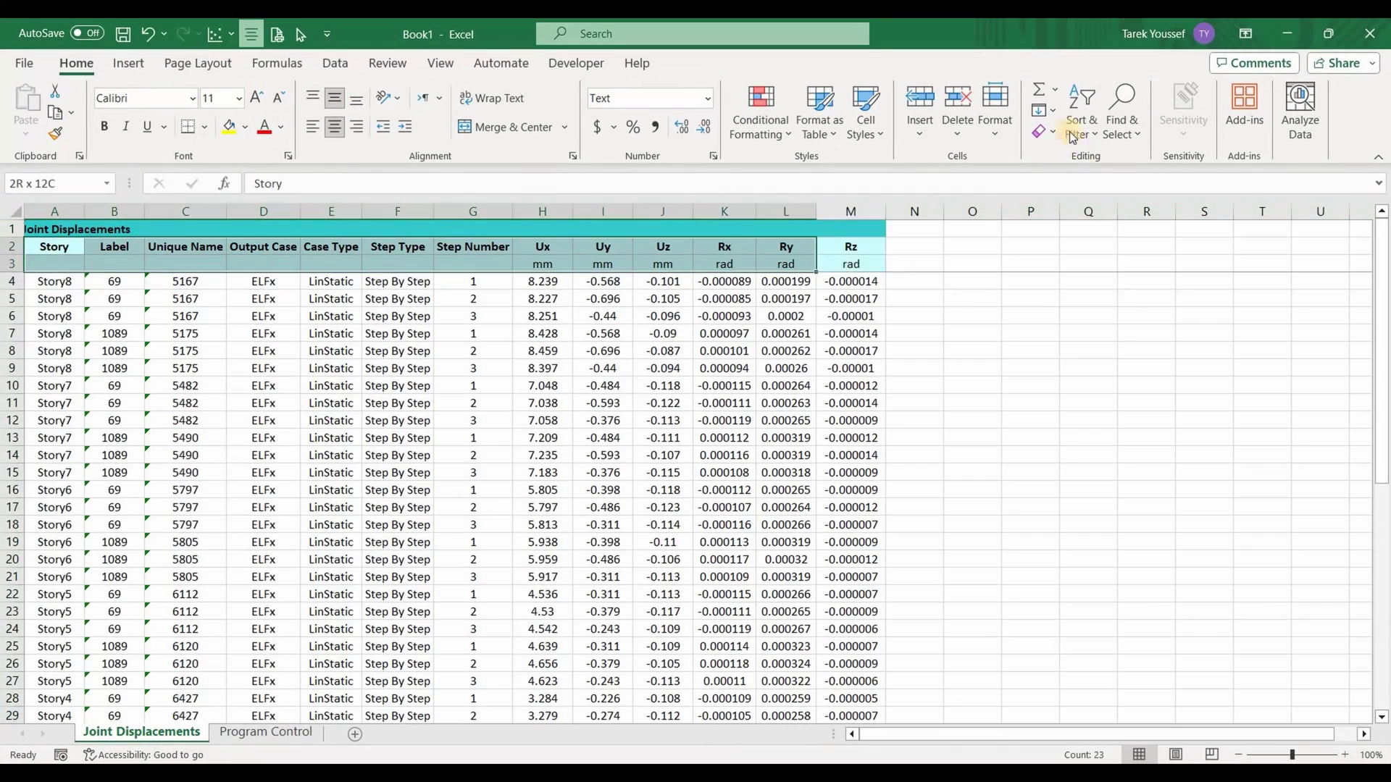
- Add filters to the Joint Displacements header row and filter the Label column to joint 69
{"action": "left_click", "coordinate": [1072, 137]}
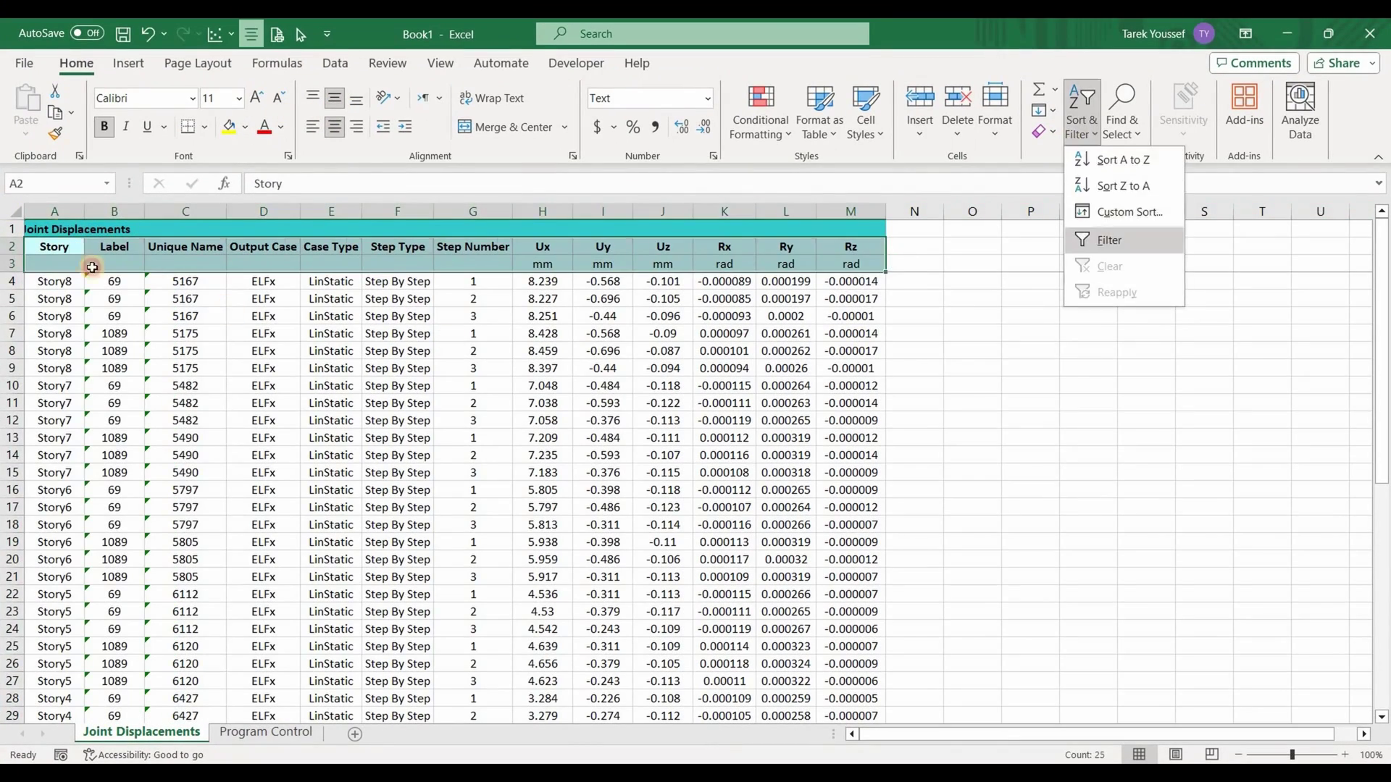
{"action": "left_click", "coordinate": [1111, 236]}
{"action": "left_click", "coordinate": [132, 247]}
{"action": "left_click", "coordinate": [136, 249]}
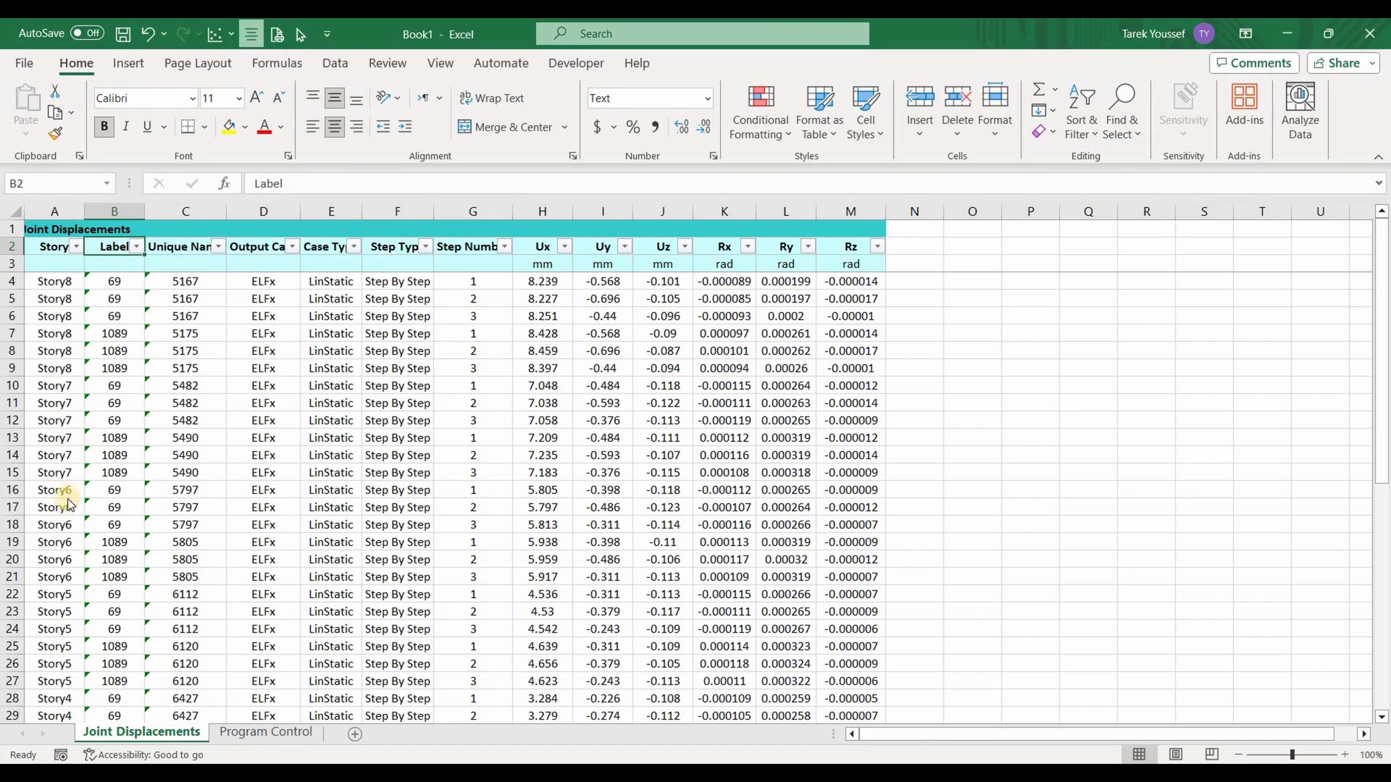
{"action": "left_click", "coordinate": [49, 480]}
{"action": "key", "text": "Down"}
{"action": "key", "text": "Down"}
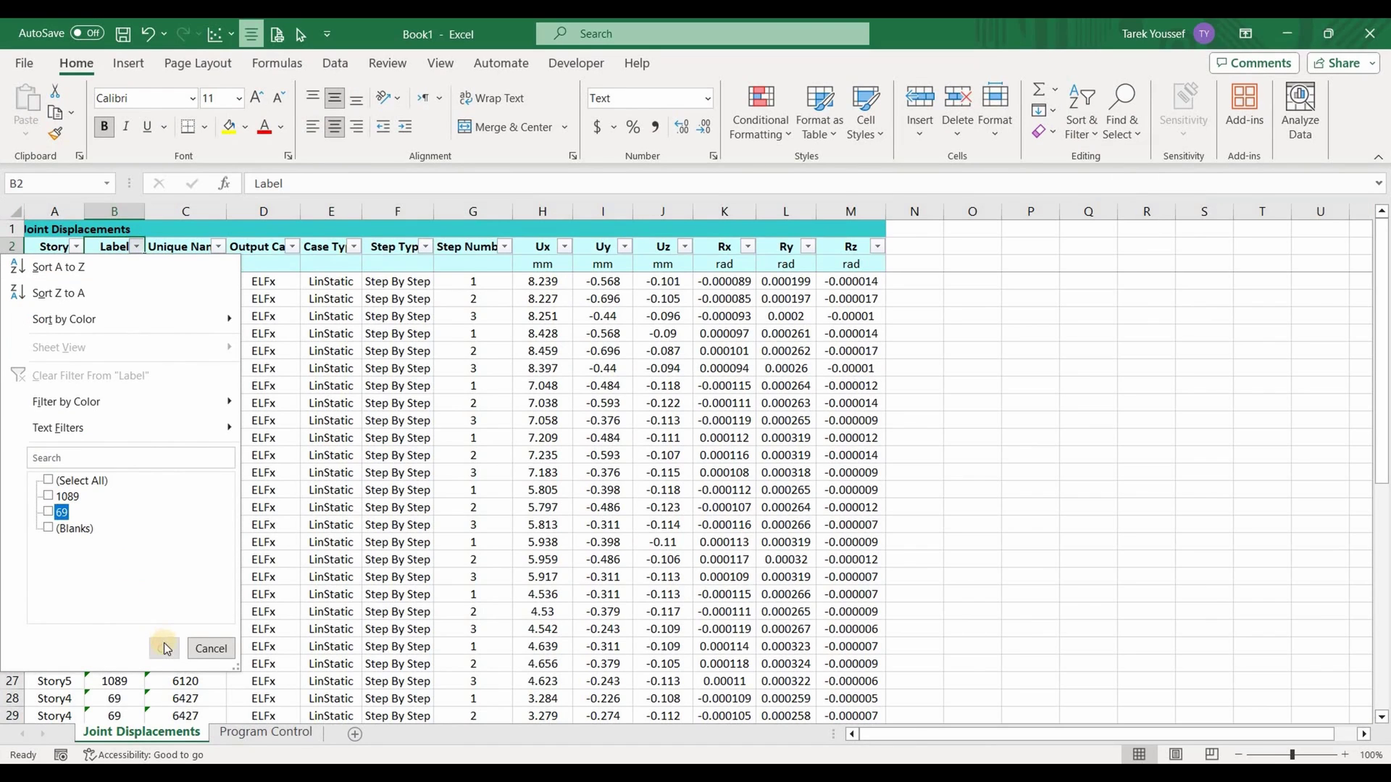
{"action": "left_click", "coordinate": [165, 649]}
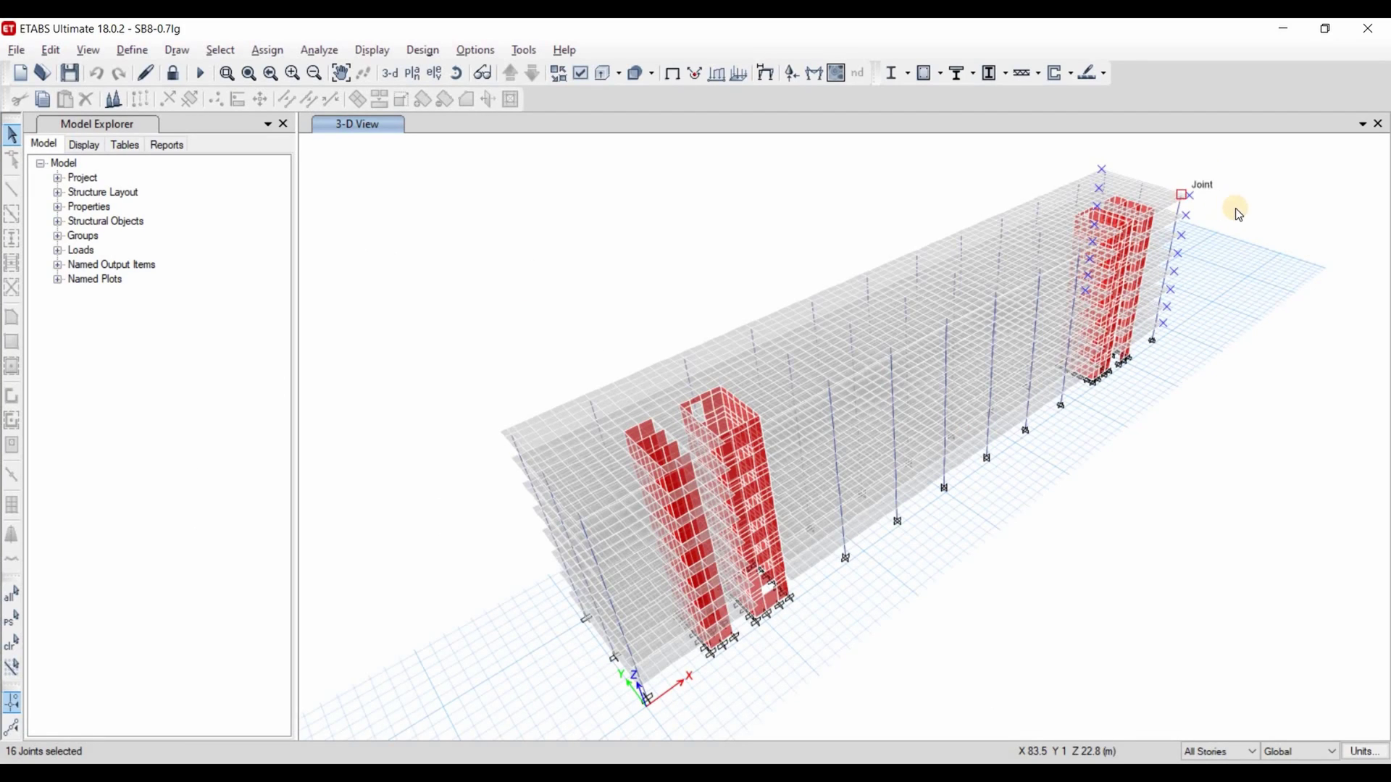
- Switch to ETABS and check the object information of the selected Story8 corner joint to identify its label
{"action": "scroll", "coordinate": [1235, 207], "scroll_direction": "up", "scroll_amount": 5}
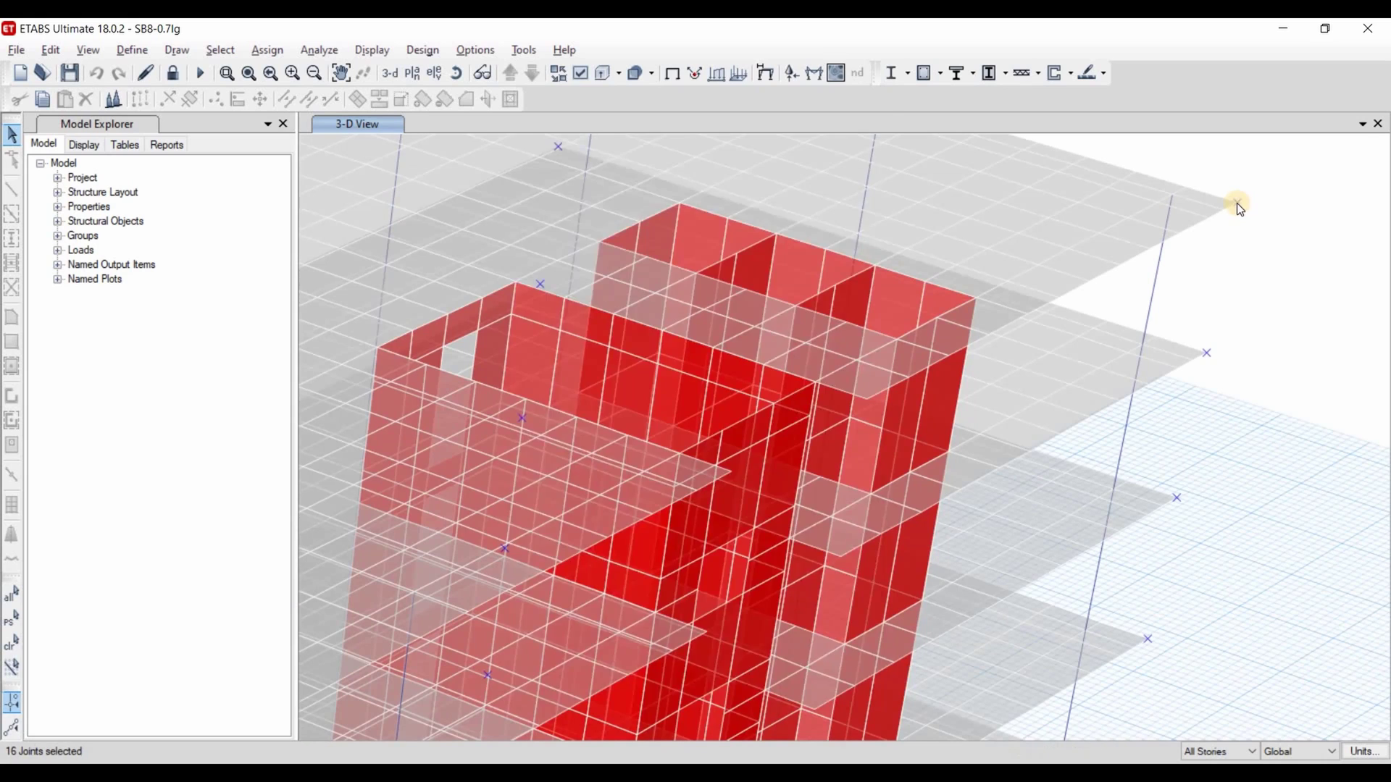
{"action": "right_click", "coordinate": [1237, 203]}
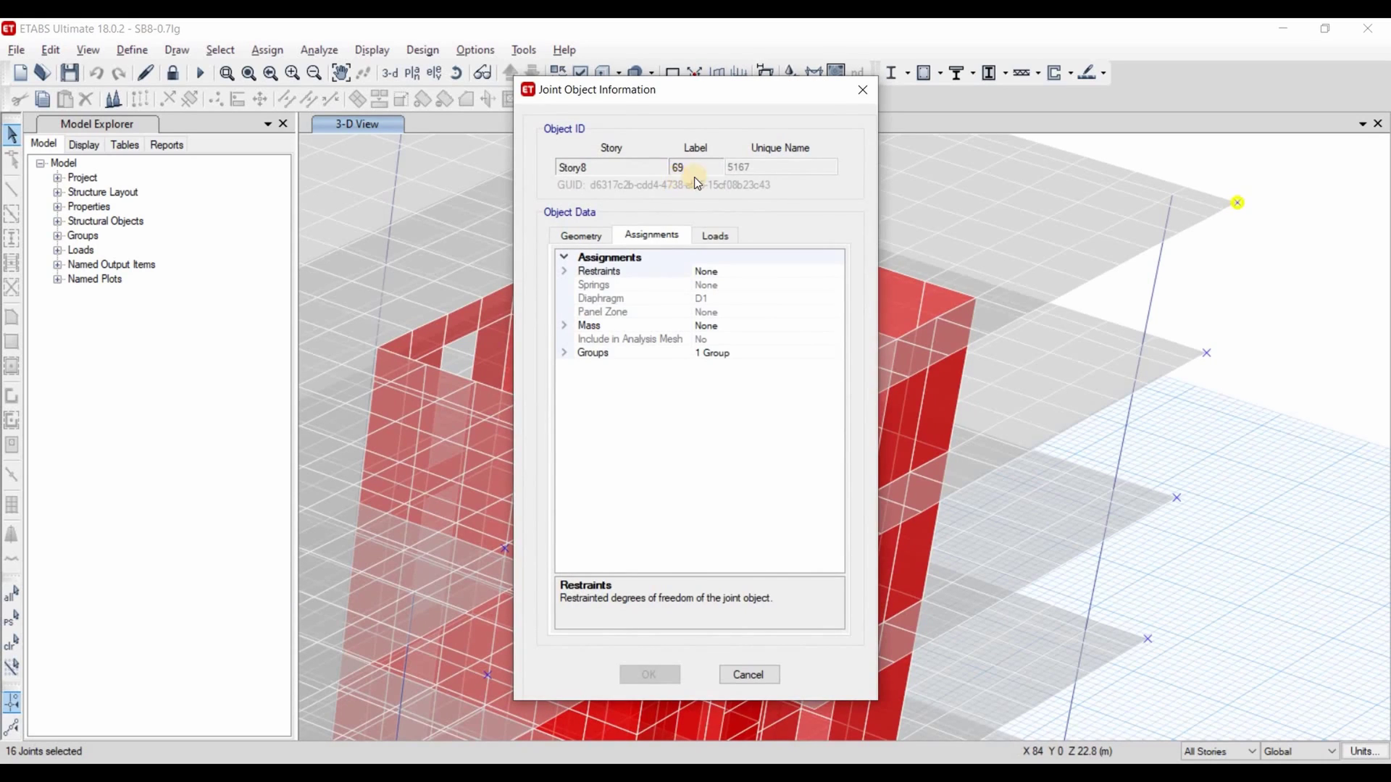
{"action": "left_click", "coordinate": [869, 699]}
- Back in the exported Excel table, filter the Step Number column for joint 69 to step 1
{"action": "left_click", "coordinate": [471, 316]}
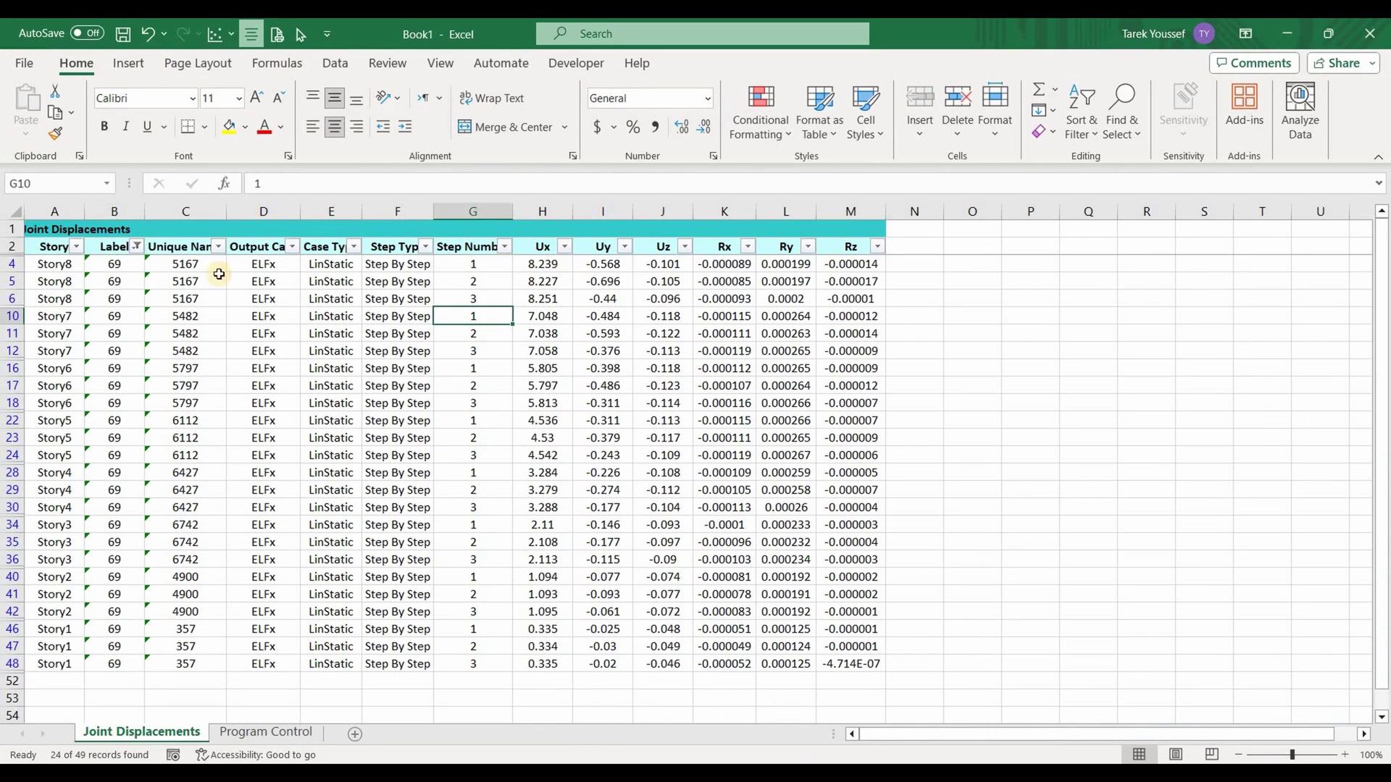
{"action": "left_click", "coordinate": [114, 265]}
{"action": "key", "text": "ctrl+shift+Down"}
{"action": "left_click", "coordinate": [466, 264]}
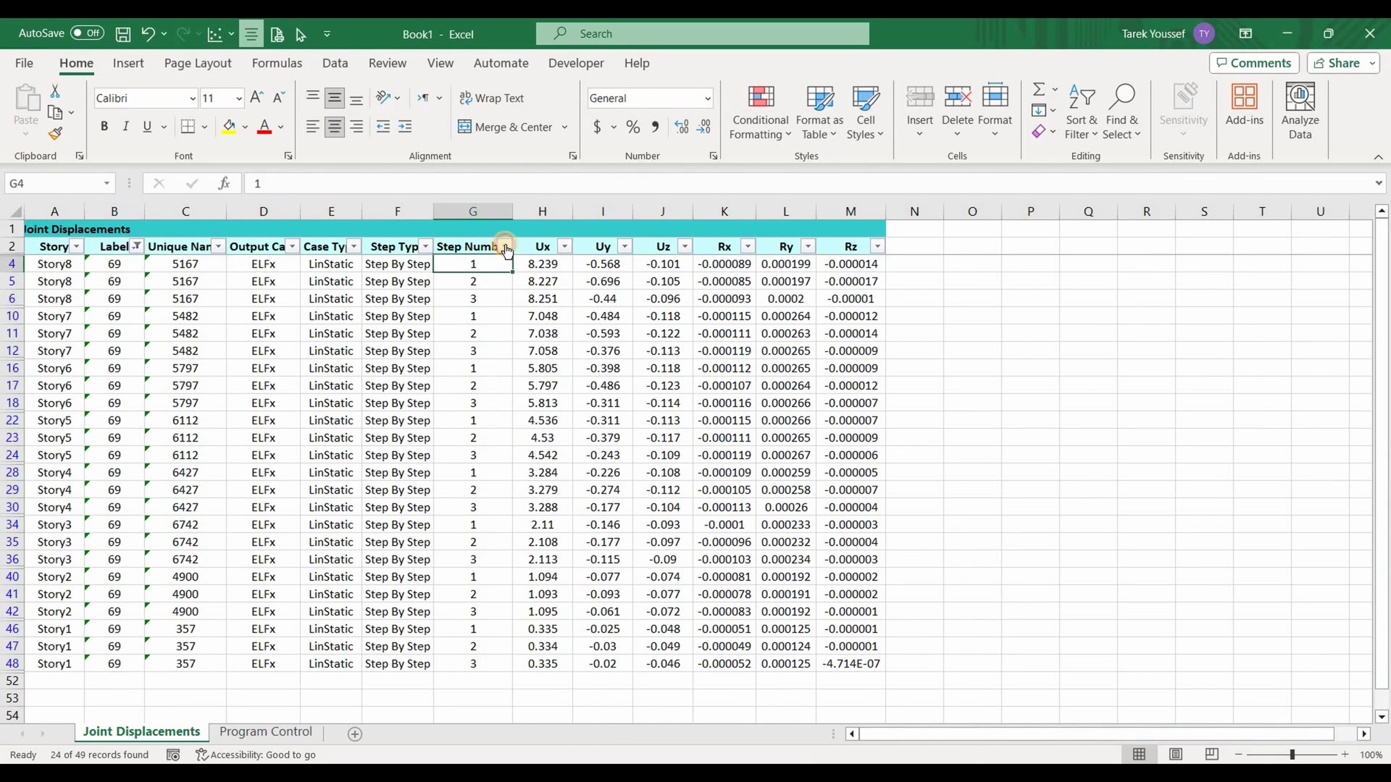
{"action": "left_click", "coordinate": [505, 248]}
{"action": "left_click", "coordinate": [319, 481]}
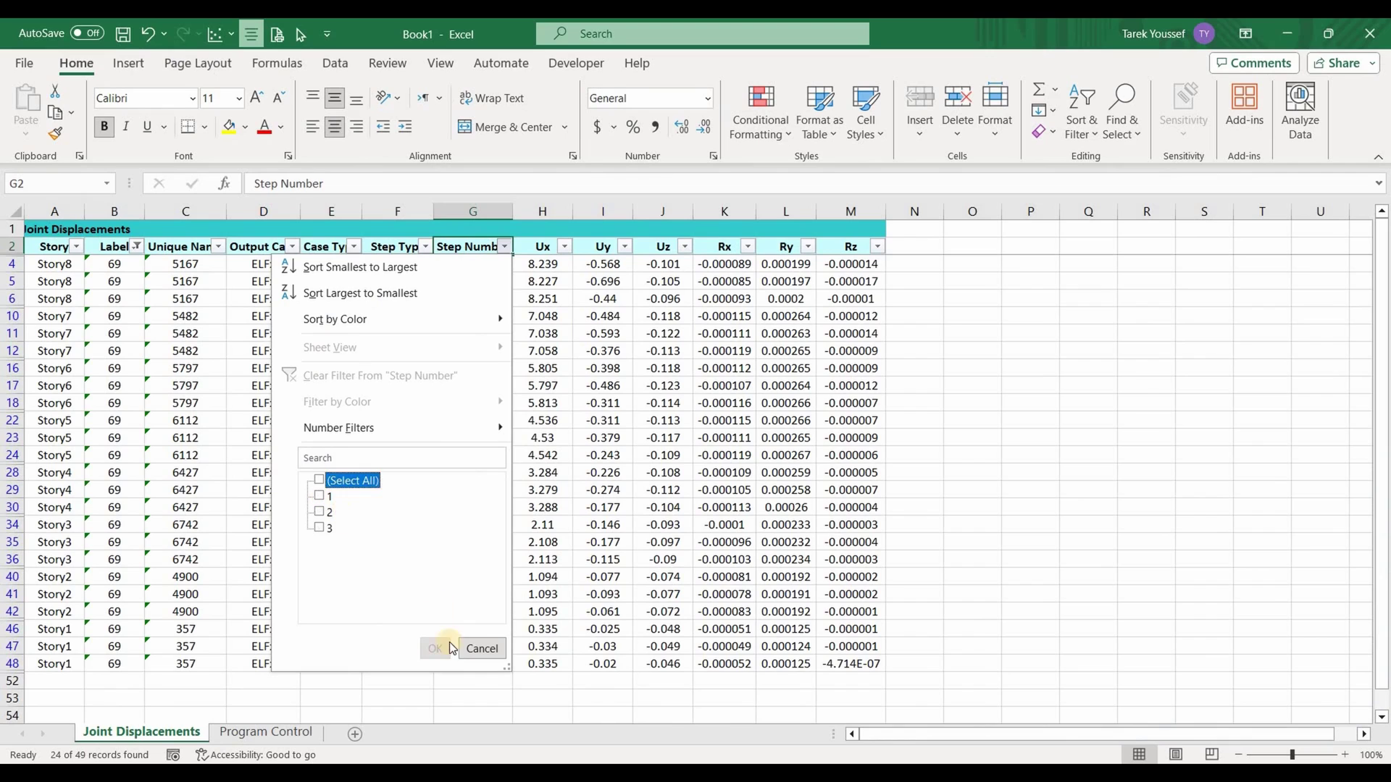
{"action": "left_click", "coordinate": [319, 496]}
{"action": "left_click", "coordinate": [435, 648]}
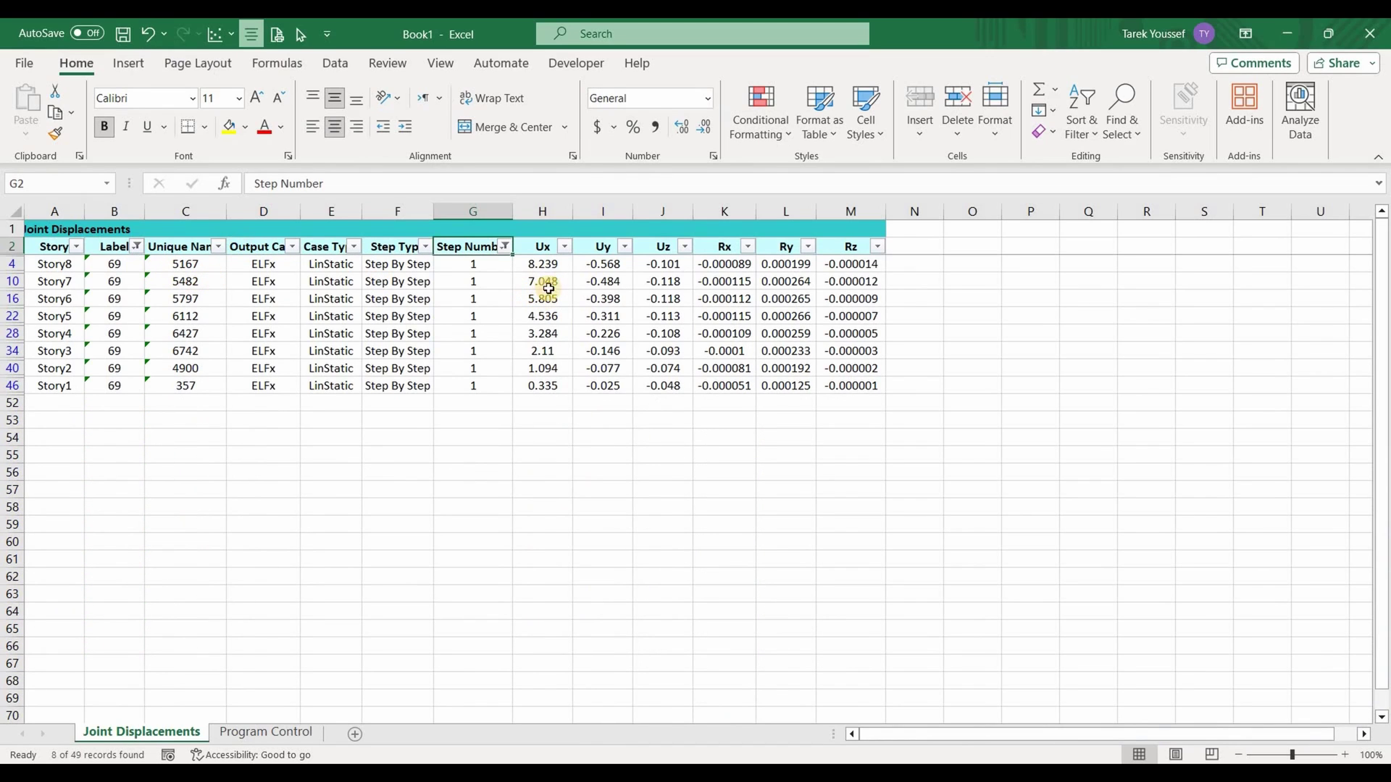
{"action": "left_click_drag", "start_coordinate": [544, 263], "coordinate": [594, 386]}
{"action": "key", "text": "ctrl+c"}
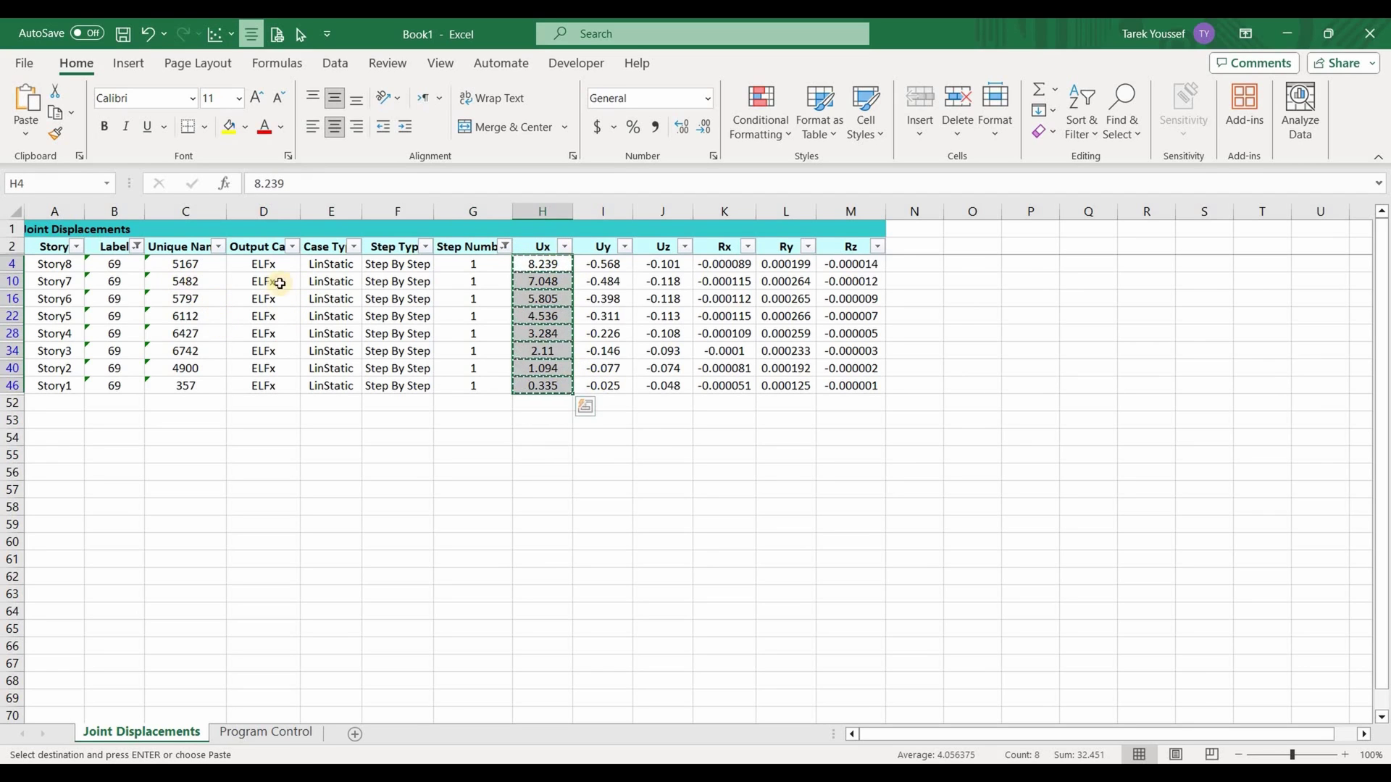
{"action": "left_click", "coordinate": [670, 734]}
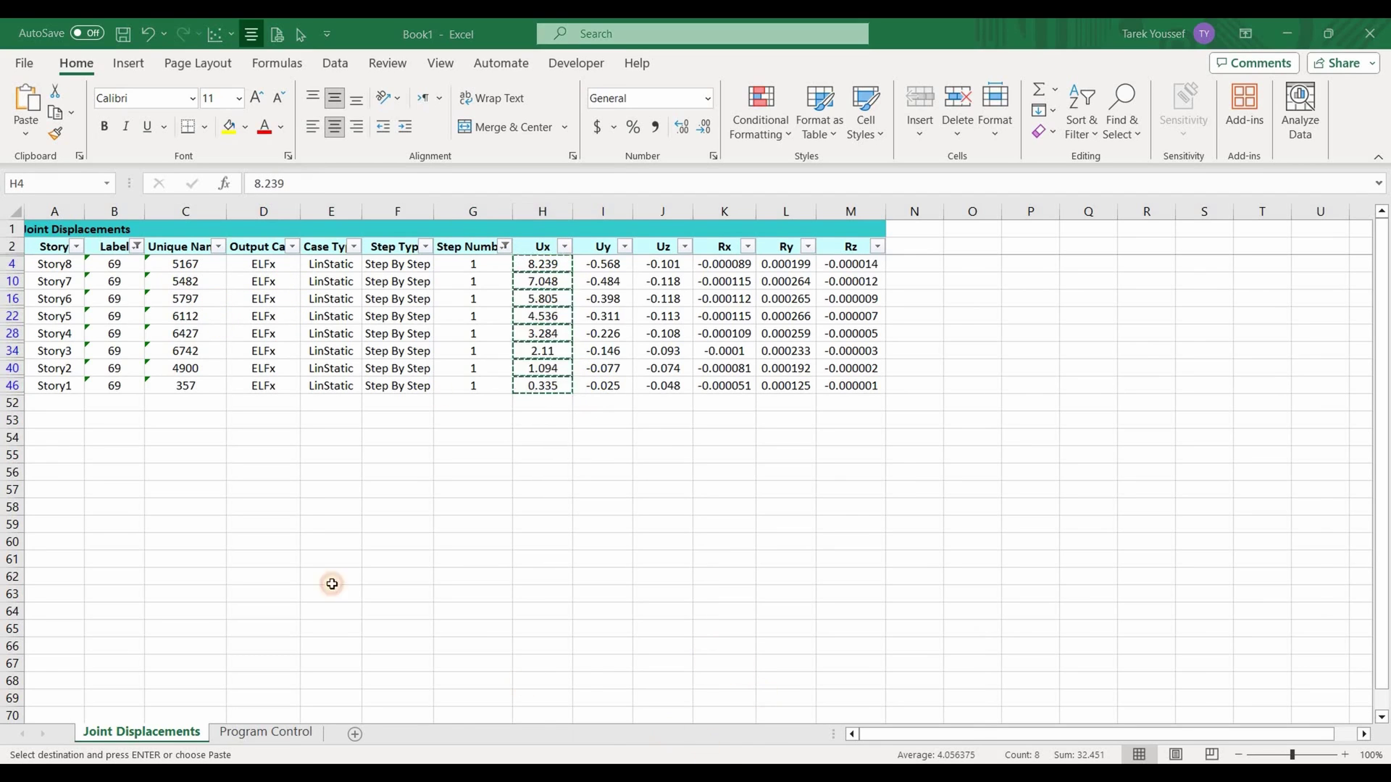
{"action": "left_click", "coordinate": [174, 602]}
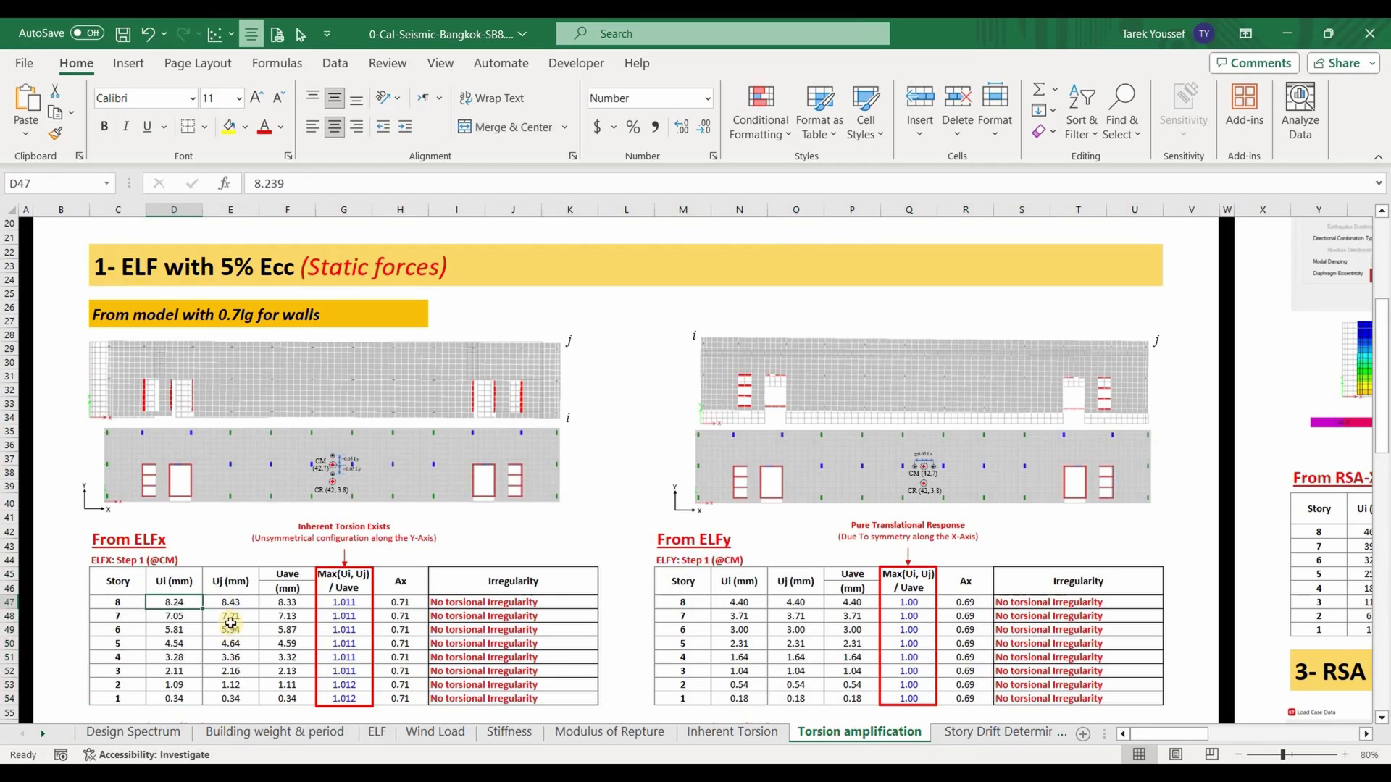
{"action": "key", "text": "ctrl+v"}
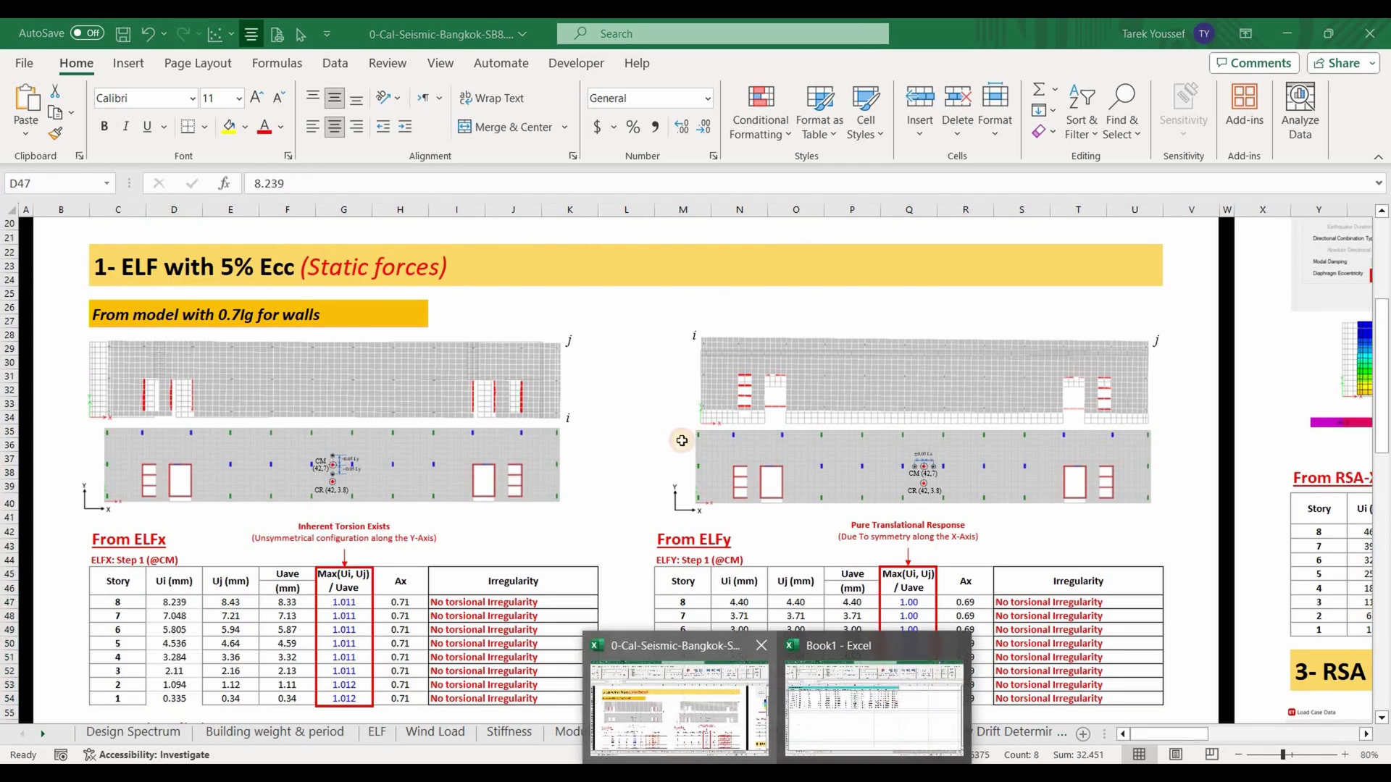
- Return to the exported displacements in Book1 and change the Step Number filter from step 1 to step 2
{"action": "left_click", "coordinate": [873, 696]}
{"action": "left_click", "coordinate": [502, 246]}
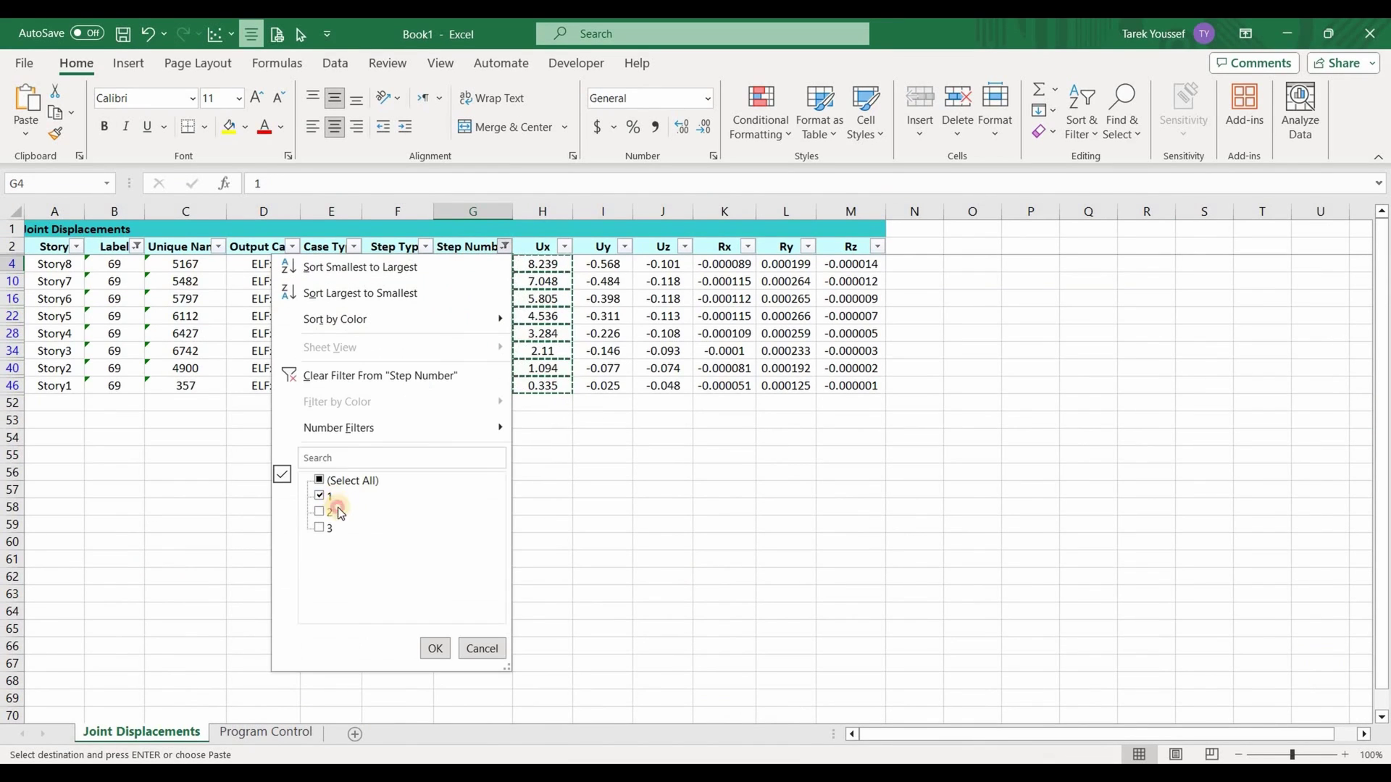
{"action": "left_click", "coordinate": [320, 496]}
{"action": "left_click", "coordinate": [319, 512]}
{"action": "left_click", "coordinate": [435, 648]}
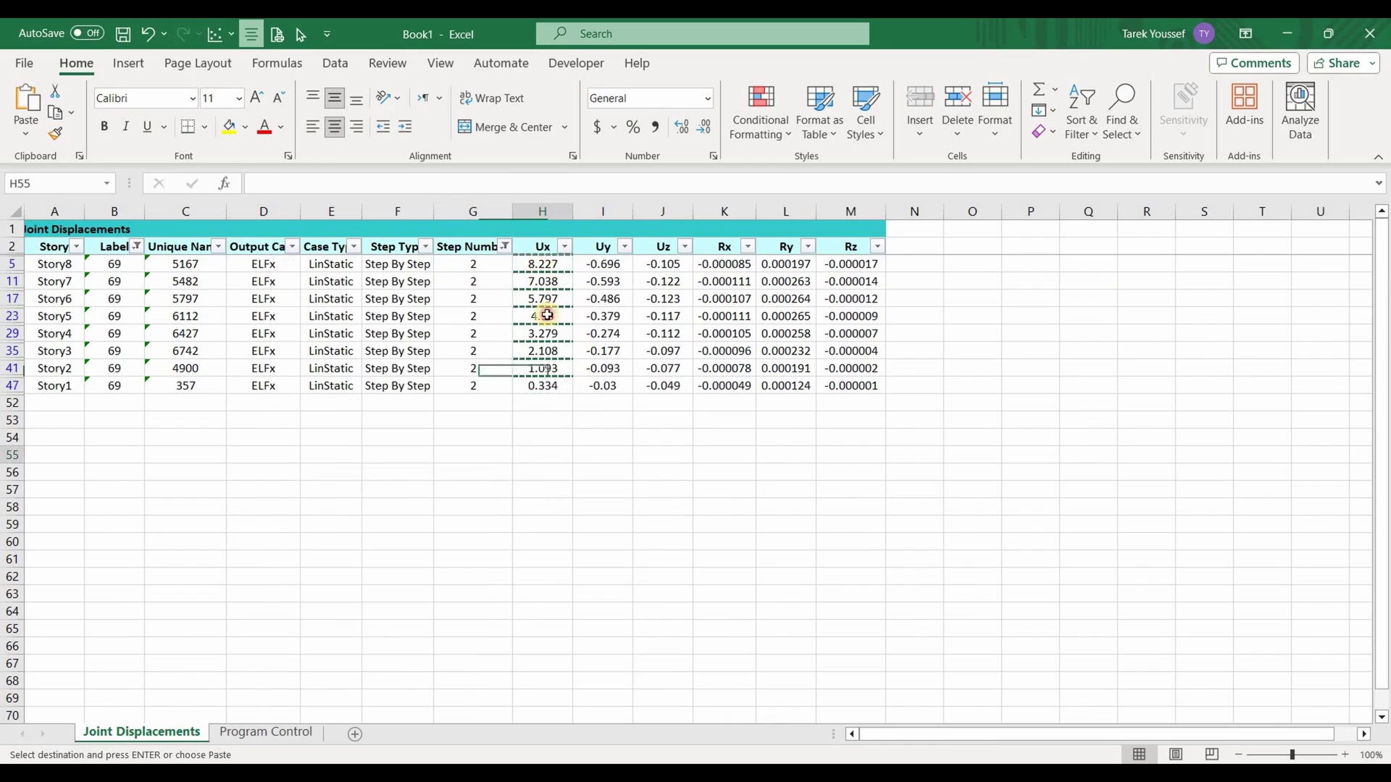
- Copy joint 69's step 2 Ux values into the Ui column of the ELFX Step 2 (CM + 5%Ecc) table
{"action": "left_click_drag", "start_coordinate": [542, 265], "coordinate": [592, 548]}
{"action": "left_click", "coordinate": [662, 703]}
{"action": "scroll", "coordinate": [207, 507], "scroll_direction": "down", "scroll_amount": 8}
{"action": "left_click", "coordinate": [176, 439]}
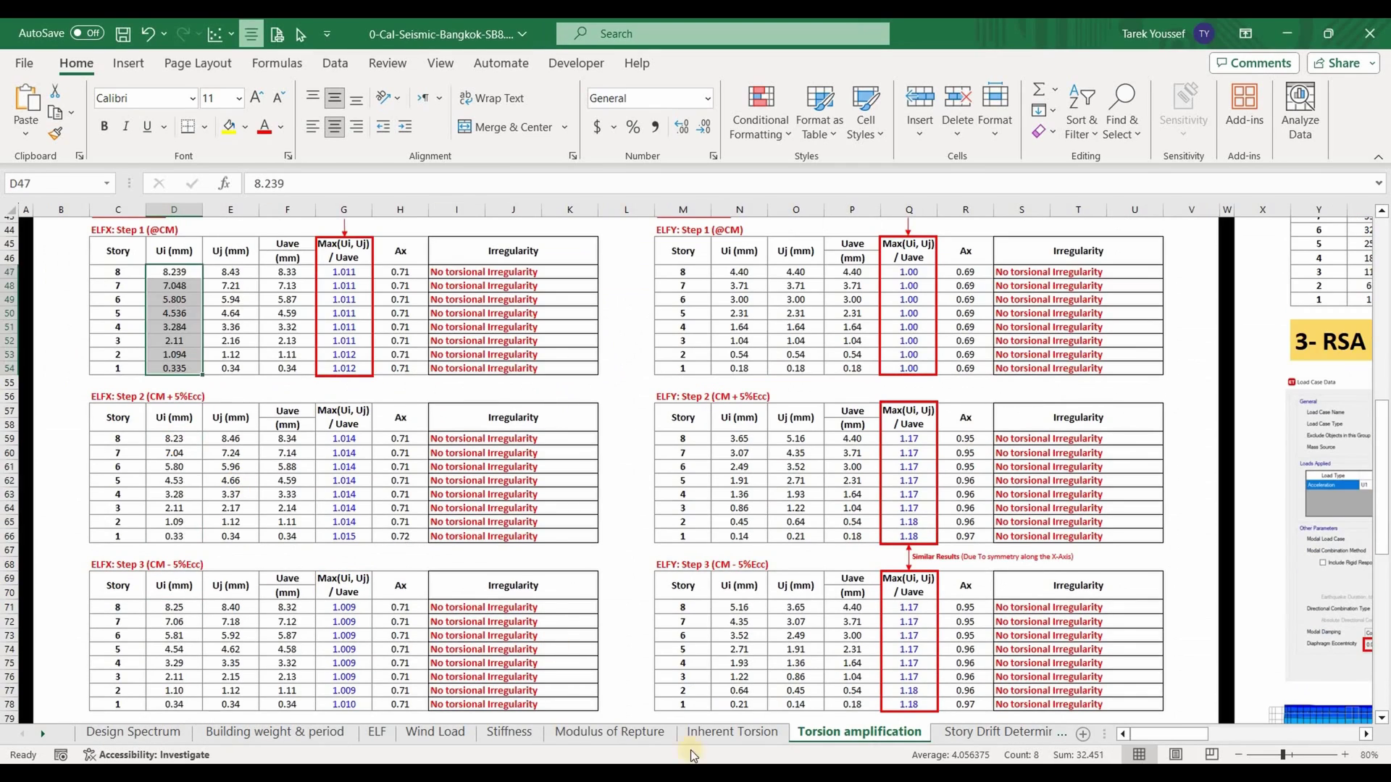
{"action": "key", "text": "ctrl+v"}
- Filter the exported joint 69 displacements in Book1 to step number 3 only
{"action": "left_click", "coordinate": [869, 706]}
{"action": "left_click", "coordinate": [503, 246]}
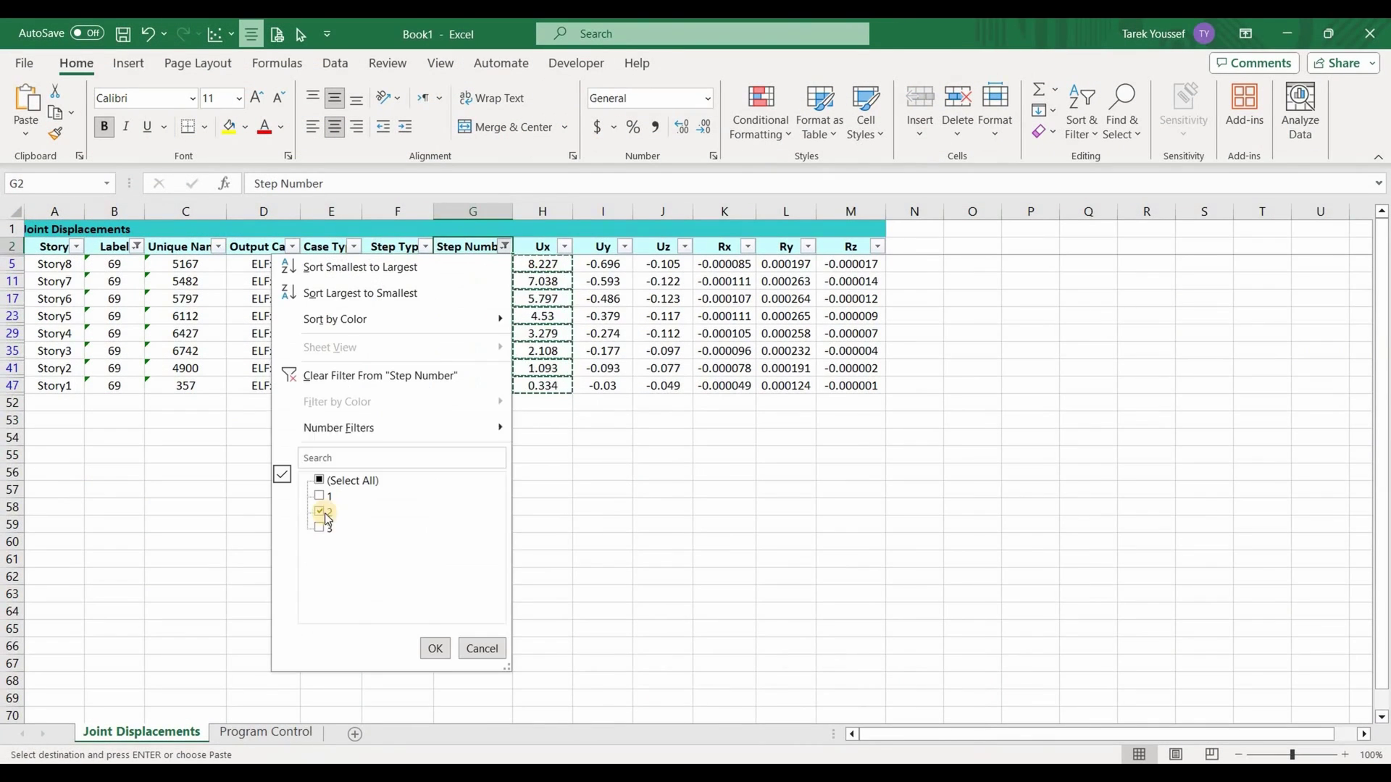
{"action": "left_click", "coordinate": [319, 528]}
{"action": "left_click", "coordinate": [434, 648]}
- Copy joint 69's step 3 Ux values into the Ui column of the ELFX Step 3 (CM - 5%Ecc) table
{"action": "left_click_drag", "start_coordinate": [543, 264], "coordinate": [544, 385]}
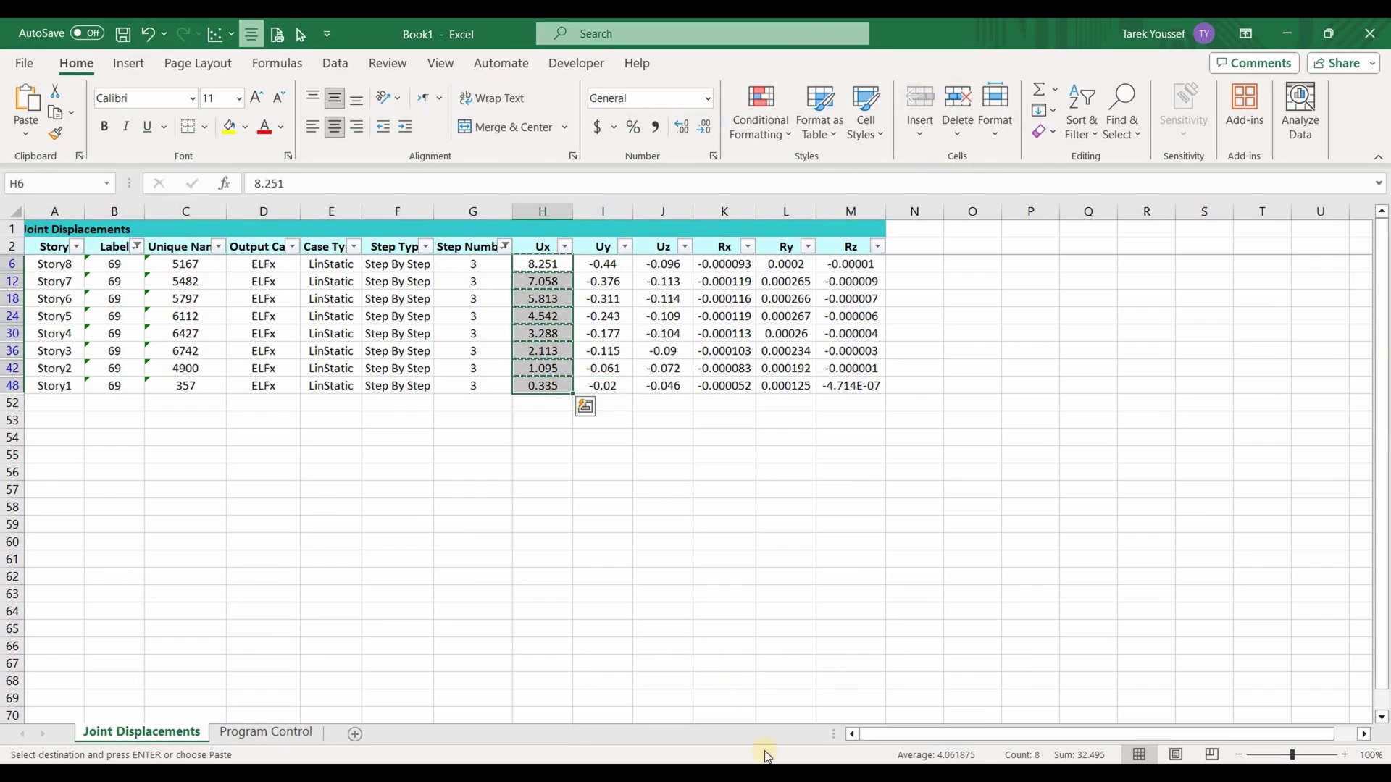
{"action": "key", "text": "ctrl+c"}
{"action": "left_click", "coordinate": [767, 768]}
{"action": "left_click", "coordinate": [680, 648]}
{"action": "scroll", "coordinate": [186, 403], "scroll_direction": "down", "scroll_amount": 2}
{"action": "left_click", "coordinate": [174, 401]}
{"action": "key", "text": "ctrl+v"}
- Return to Book1 and switch the Label filter from joint 69 to joint 1089, keeping step number 3
{"action": "scroll", "coordinate": [298, 428], "scroll_direction": "up", "scroll_amount": 7}
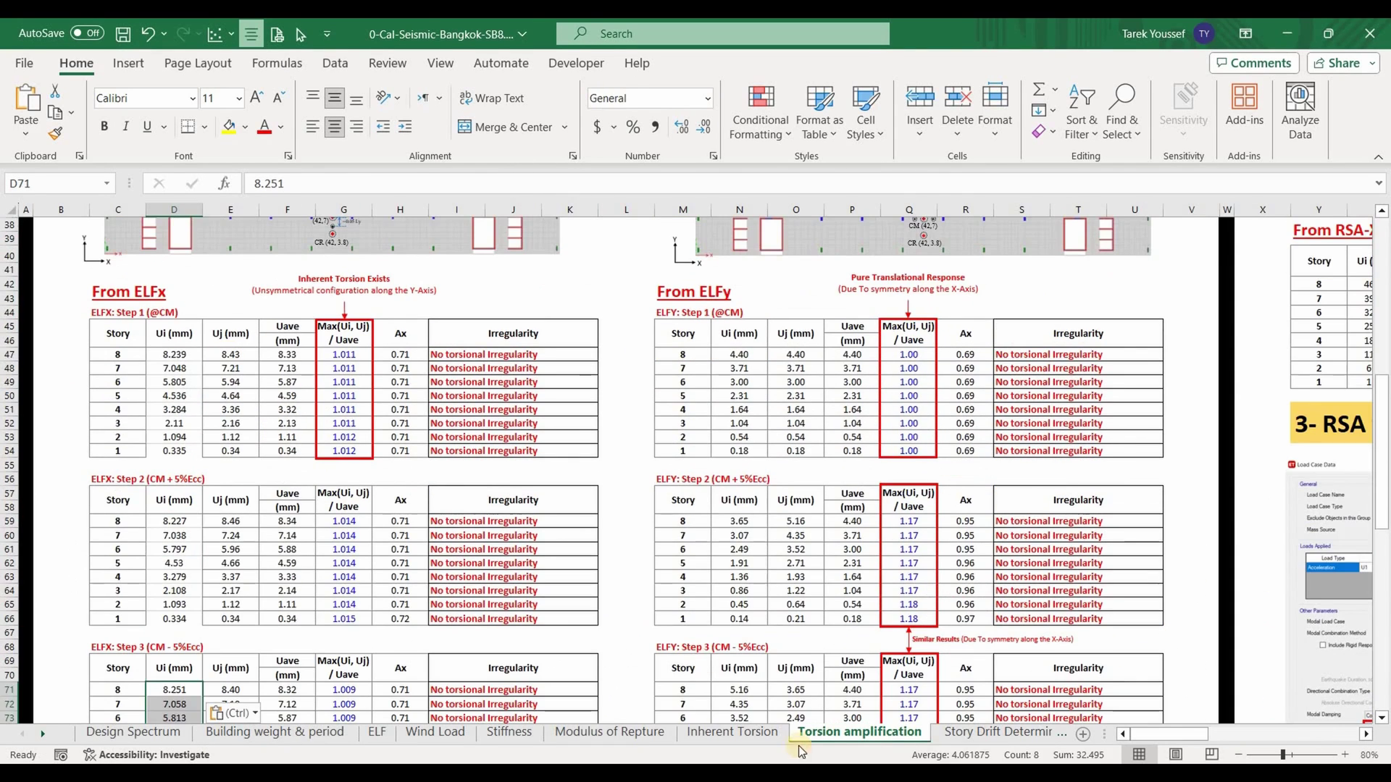
{"action": "left_click", "coordinate": [230, 357]}
{"action": "left_click", "coordinate": [797, 768]}
{"action": "left_click", "coordinate": [801, 667]}
{"action": "left_click", "coordinate": [137, 247]}
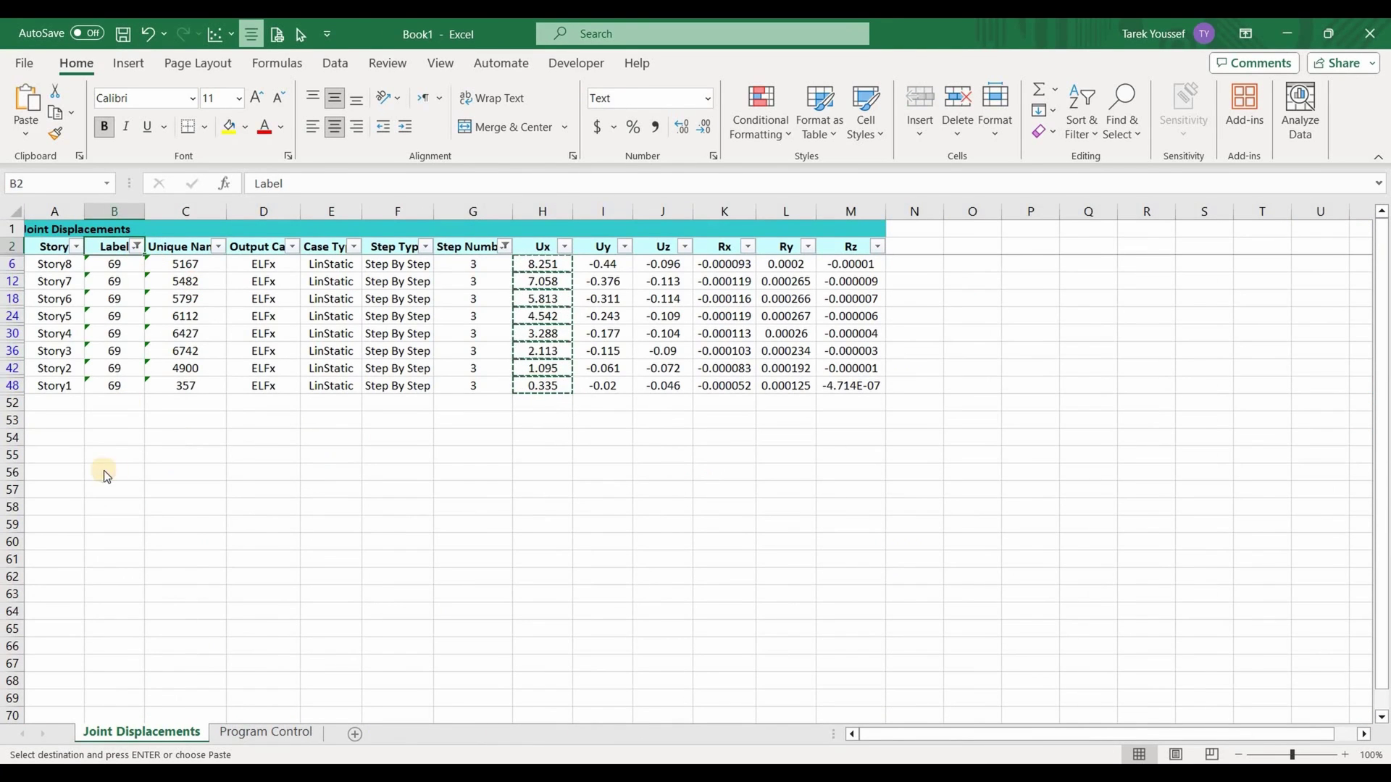
{"action": "left_click", "coordinate": [63, 496]}
{"action": "left_click", "coordinate": [62, 512]}
{"action": "left_click", "coordinate": [164, 648]}
{"action": "key", "text": "Return"}
{"action": "left_click", "coordinate": [469, 435]}
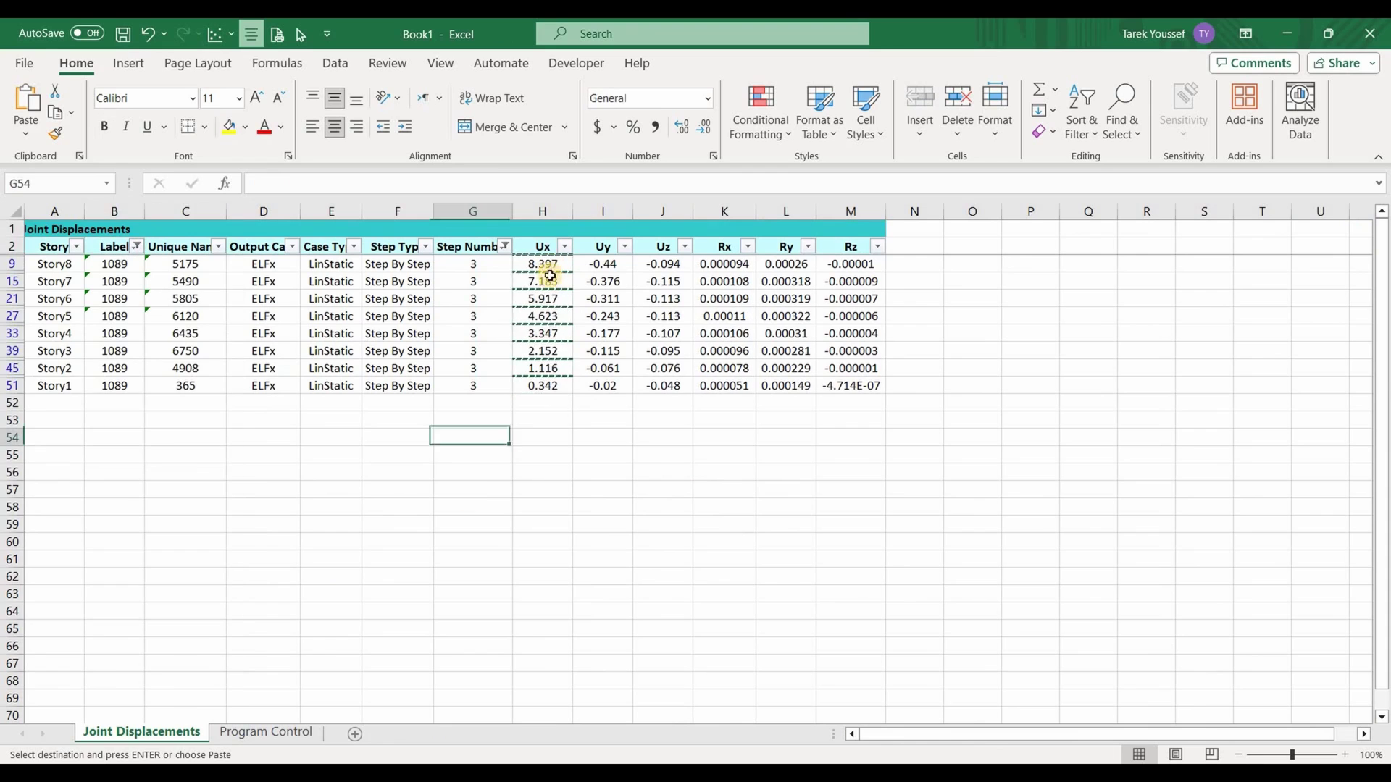
- Copy joint 1089's step 3 Ux values into the Uj column of the ELFX Step 3 (CM - 5%Ecc) table
{"action": "left_click_drag", "start_coordinate": [543, 264], "coordinate": [554, 385]}
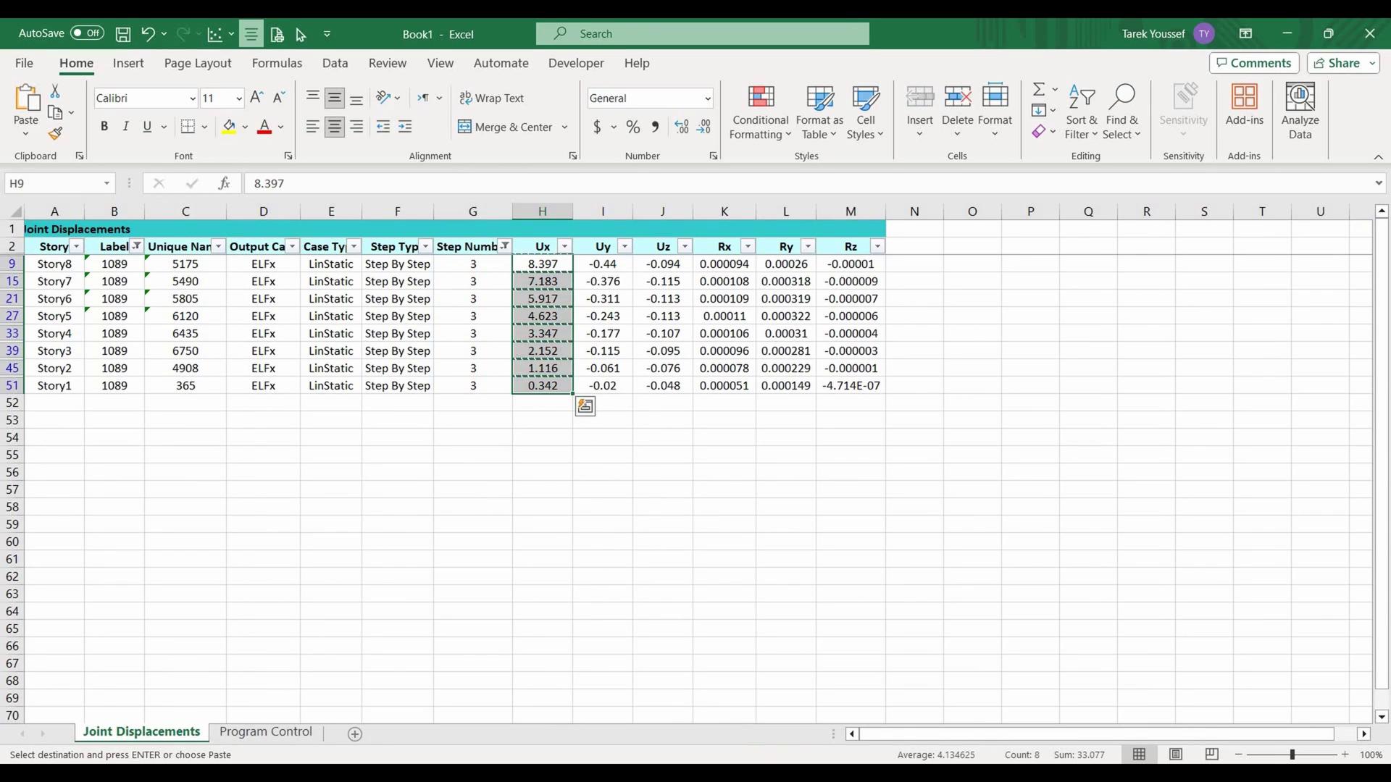
{"action": "mouse_move", "coordinate": [782, 775]}
{"action": "left_click", "coordinate": [681, 696]}
{"action": "scroll", "coordinate": [232, 397], "scroll_direction": "down", "scroll_amount": 5}
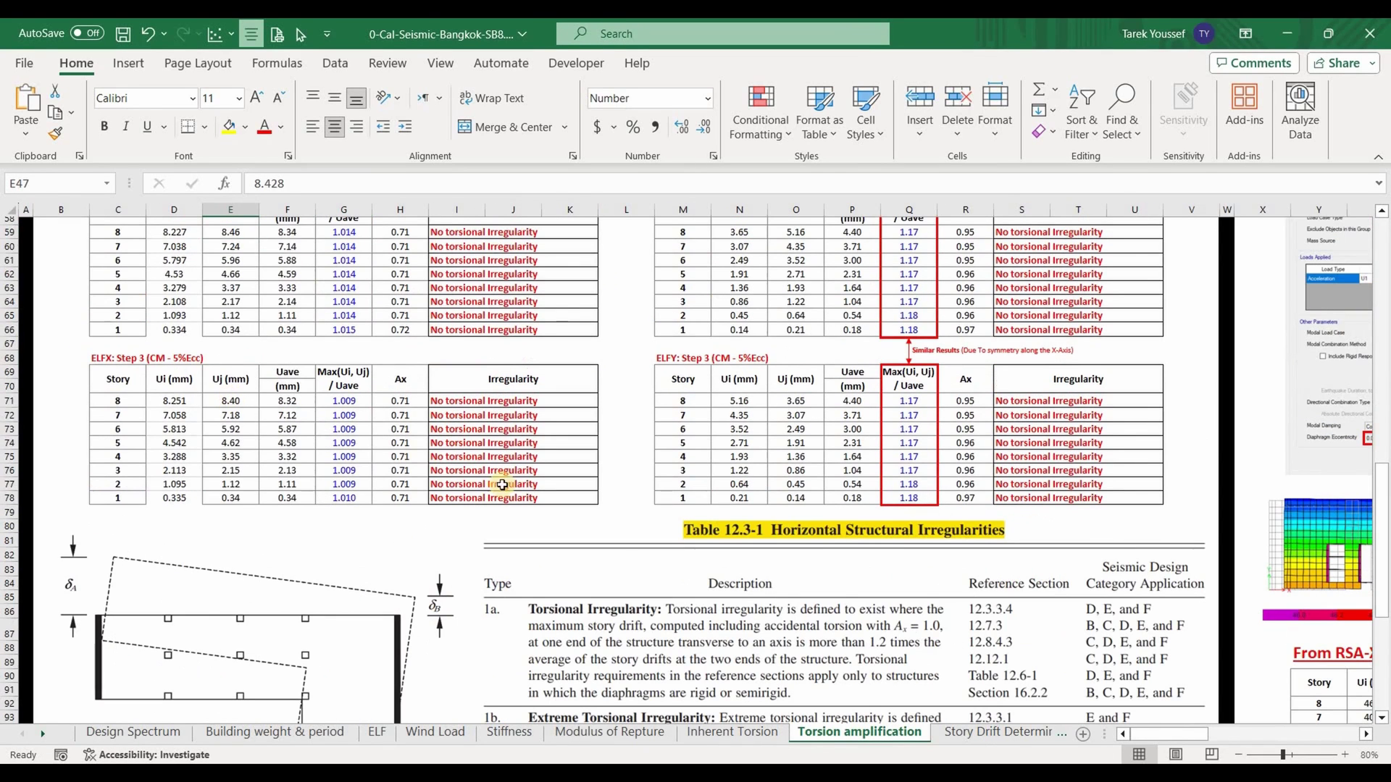
{"action": "left_click", "coordinate": [230, 401]}
{"action": "key", "text": "ctrl+v"}
- Filter the exported joint 1089 displacements in Book1 to step number 2 instead of 3
{"action": "mouse_move", "coordinate": [755, 737]}
{"action": "left_click", "coordinate": [861, 708]}
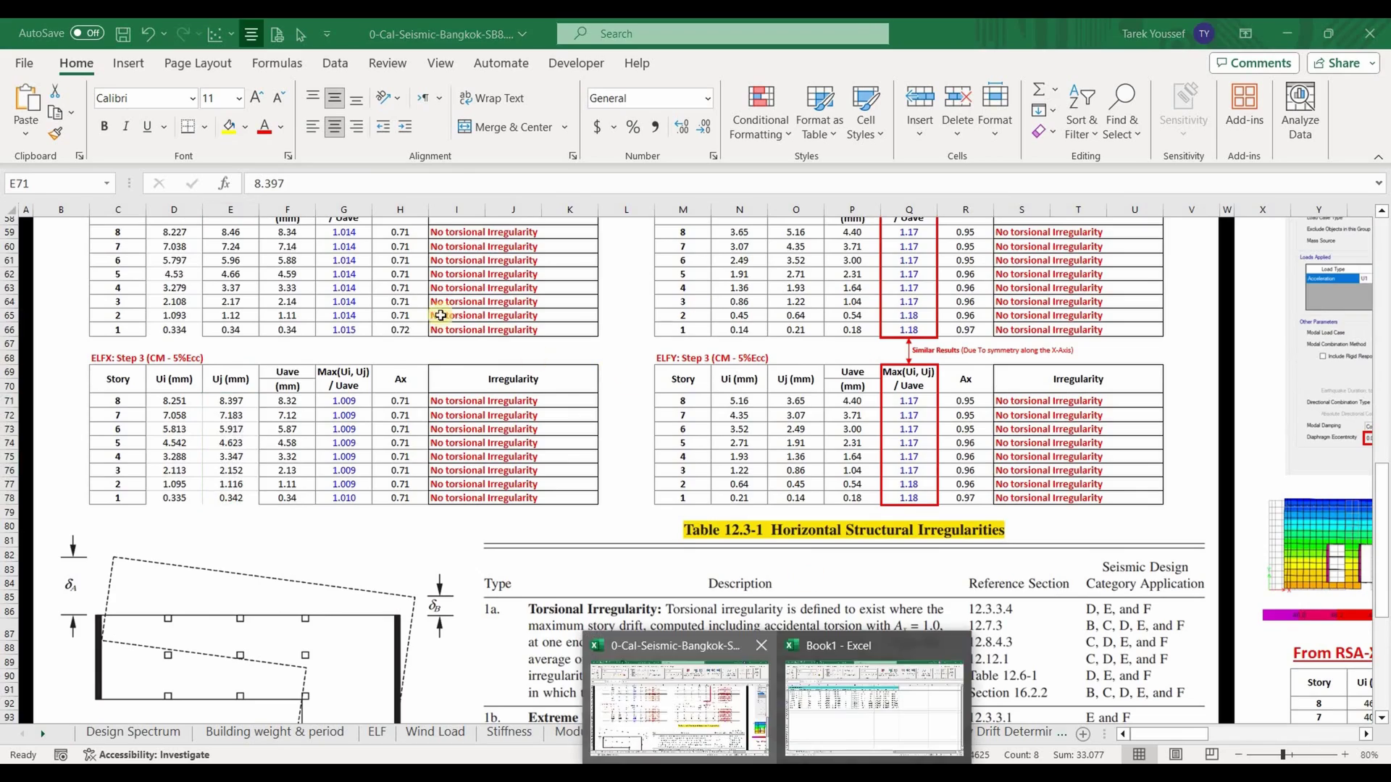
{"action": "left_click", "coordinate": [268, 281]}
{"action": "left_click", "coordinate": [504, 246]}
{"action": "left_click", "coordinate": [320, 512]}
{"action": "left_click", "coordinate": [319, 528]}
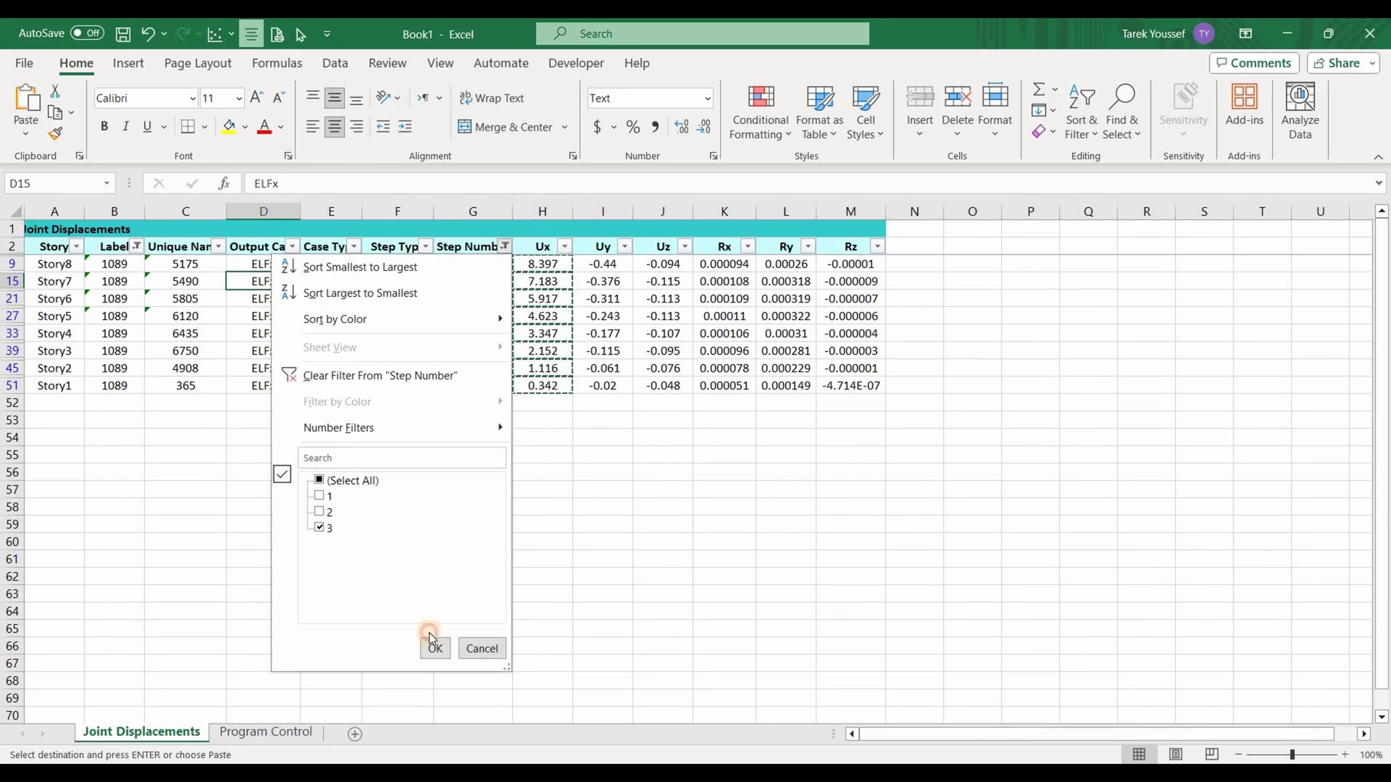
{"action": "left_click", "coordinate": [434, 647]}
{"action": "left_click", "coordinate": [579, 433]}
- Copy joint 1089's step 2 Ux values into the Uj column of the ELFX Step 2 (CM + 5%Ecc) table
{"action": "left_click_drag", "start_coordinate": [542, 264], "coordinate": [544, 384]}
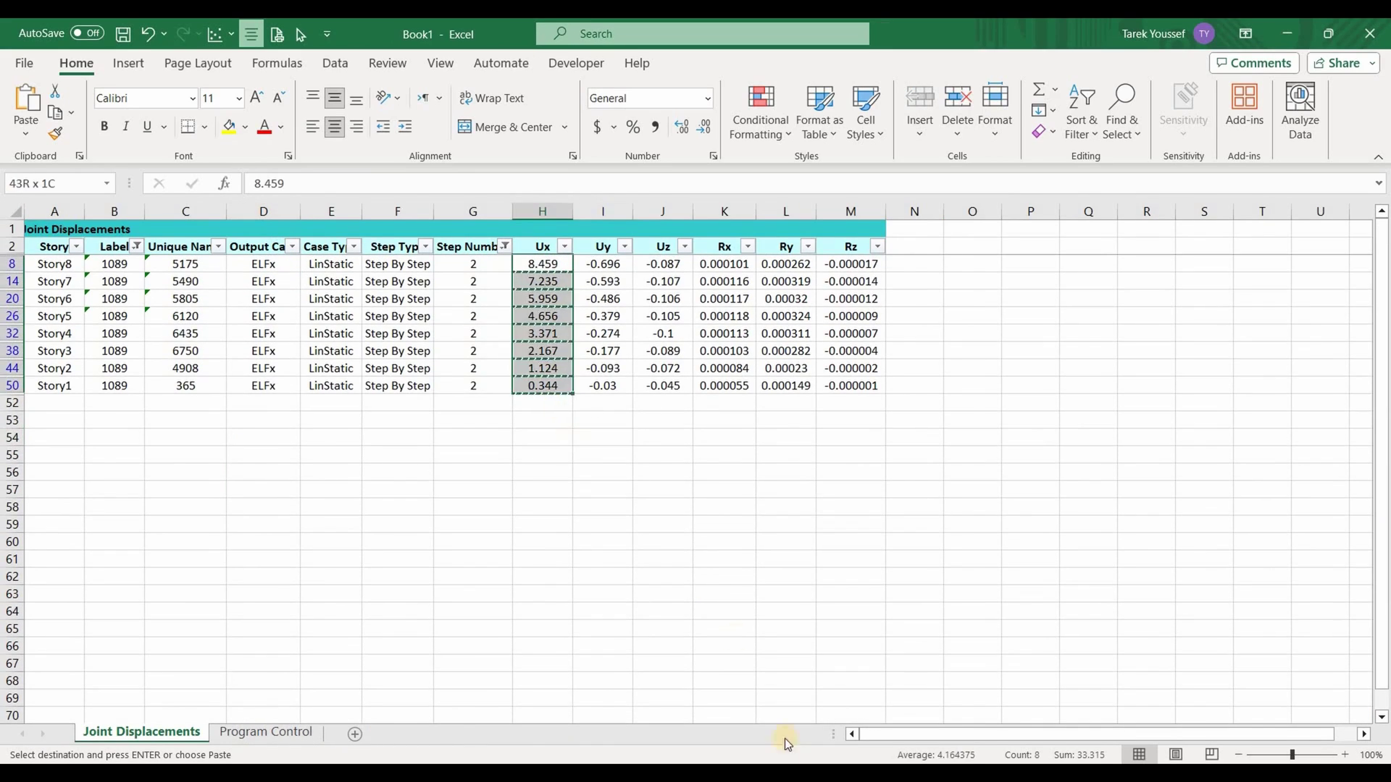
{"action": "left_click", "coordinate": [688, 705]}
{"action": "scroll", "coordinate": [250, 357], "scroll_direction": "up", "scroll_amount": 3}
{"action": "left_click", "coordinate": [233, 354]}
{"action": "key", "text": "ctrl+v"}
- Filter the exported joint 1089 displacements in Book1 to step number 1 instead of 2
{"action": "scroll", "coordinate": [311, 403], "scroll_direction": "up", "scroll_amount": 4}
{"action": "left_click", "coordinate": [231, 354]}
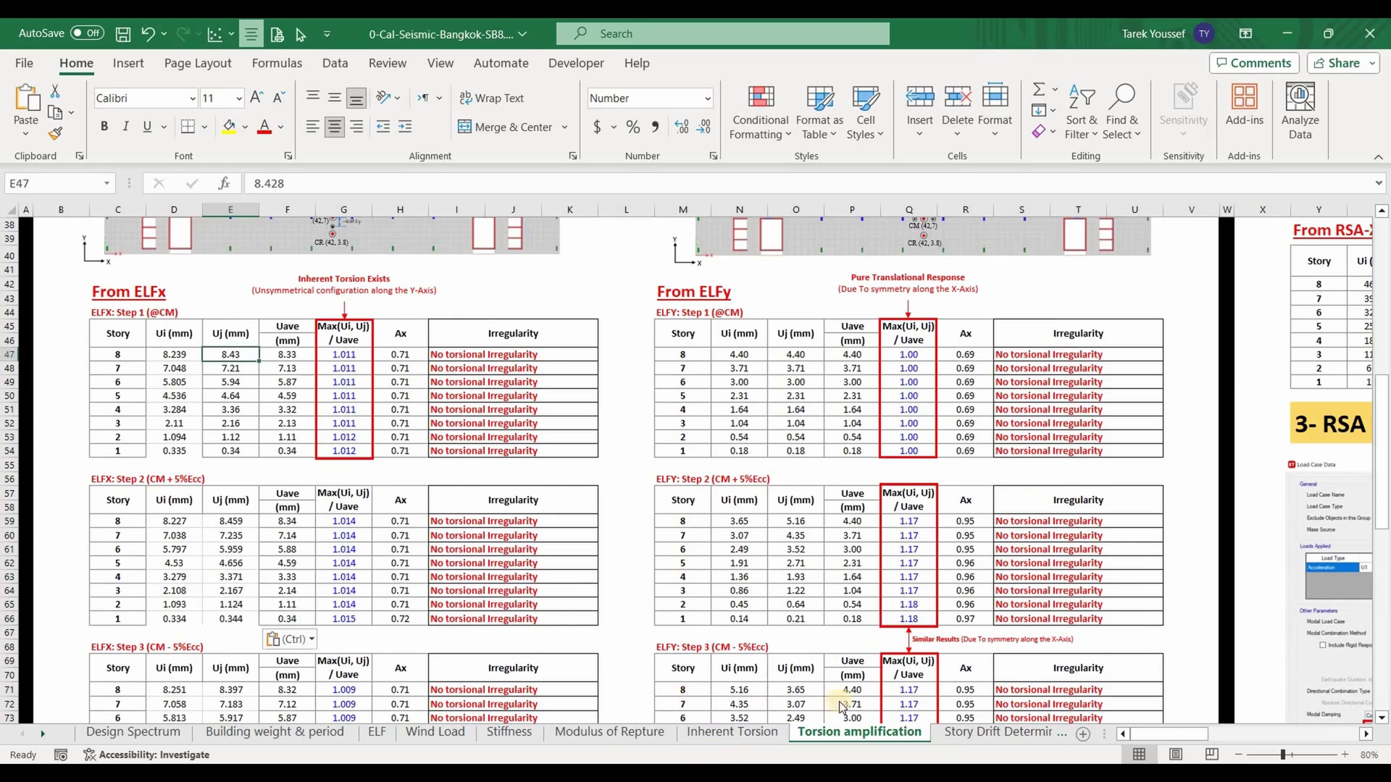
{"action": "left_click", "coordinate": [876, 701]}
{"action": "left_click", "coordinate": [487, 262]}
{"action": "left_click", "coordinate": [505, 247]}
{"action": "left_click", "coordinate": [320, 496]}
{"action": "left_click", "coordinate": [319, 512]}
{"action": "left_click", "coordinate": [428, 646]}
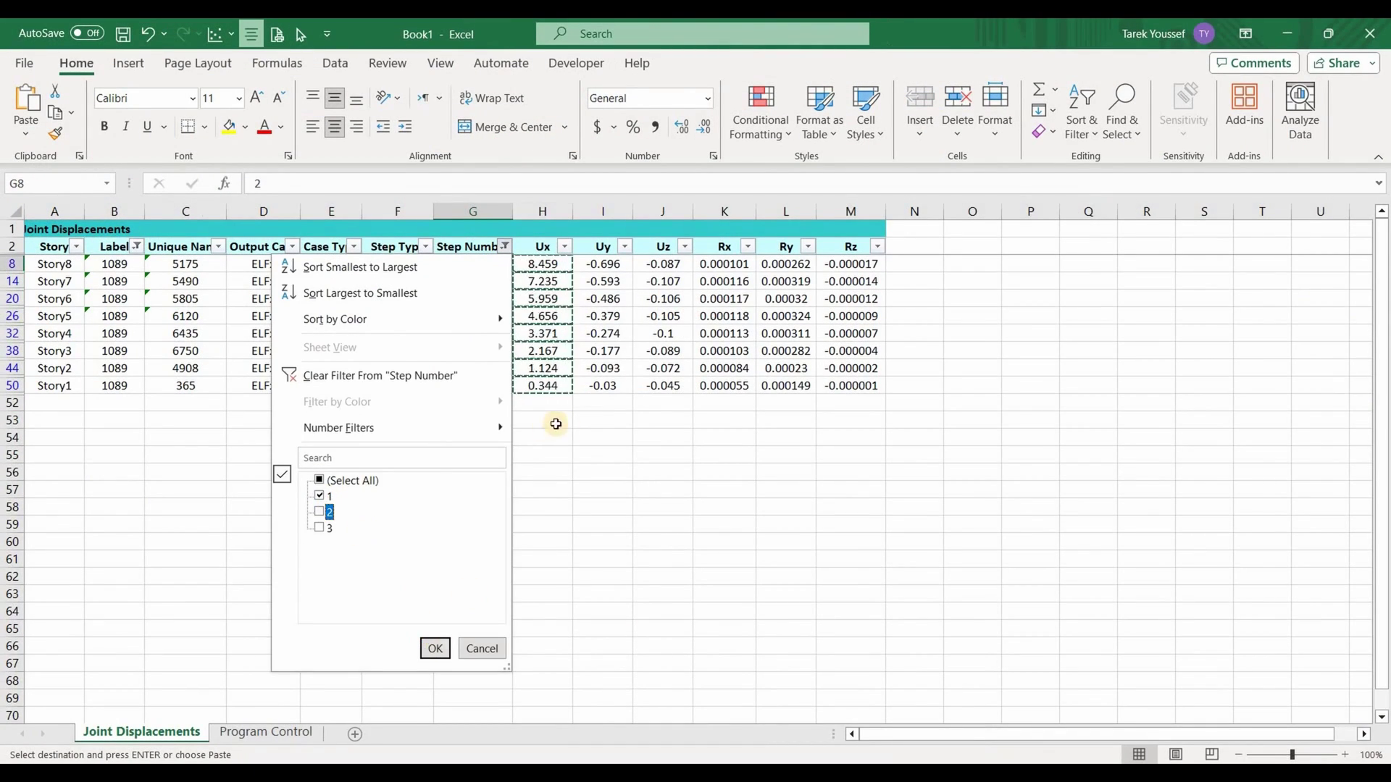
{"action": "left_click", "coordinate": [551, 436]}
{"action": "scroll", "coordinate": [548, 268], "scroll_direction": "up", "scroll_amount": 1}
{"action": "left_click_drag", "start_coordinate": [547, 265], "coordinate": [565, 388]}
{"action": "key", "text": "ctrl+c"}
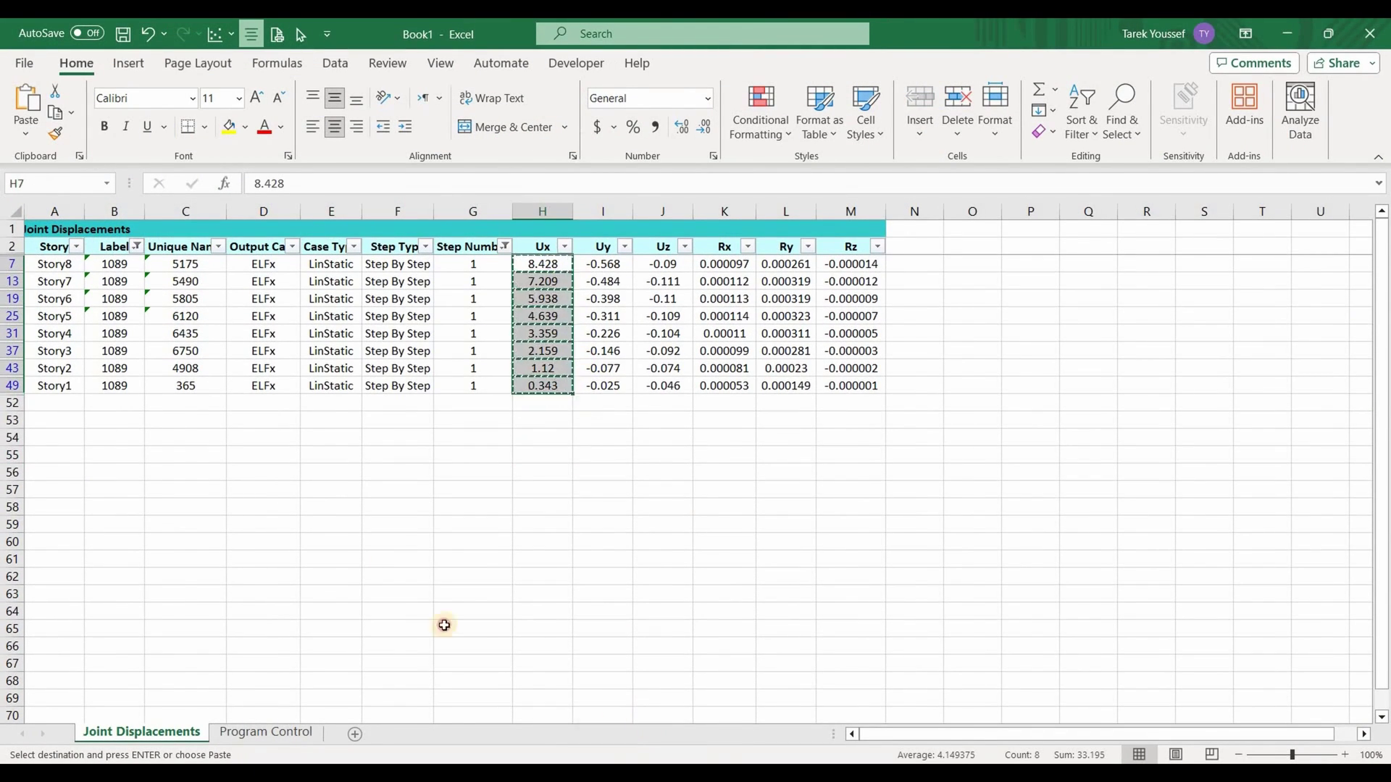
{"action": "key", "text": "alt+Tab"}
{"action": "left_click", "coordinate": [230, 354]}
{"action": "key", "text": "ctrl+v"}
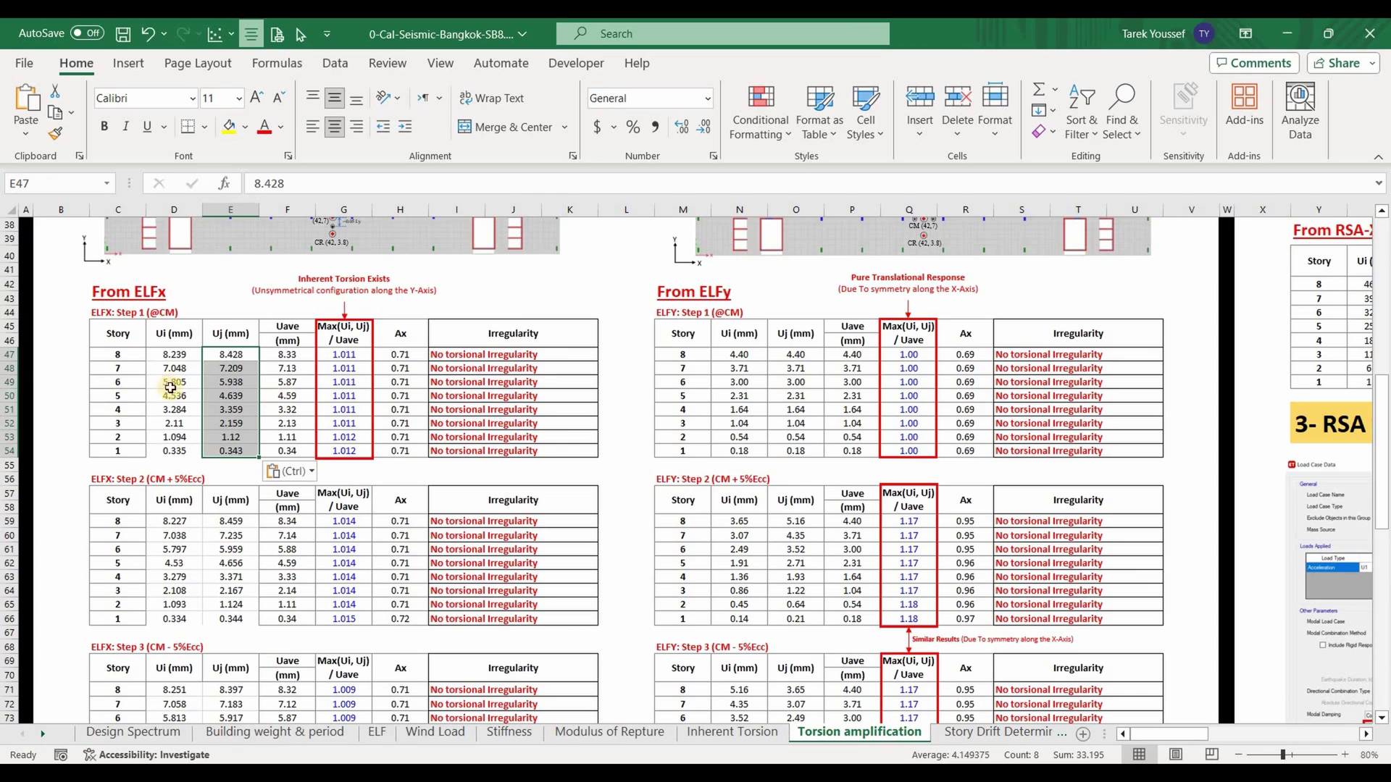
{"action": "left_click_drag", "start_coordinate": [171, 354], "coordinate": [230, 450]}
{"action": "scroll", "coordinate": [283, 471], "scroll_direction": "up", "scroll_amount": 2}
{"action": "left_click", "coordinate": [293, 440]}
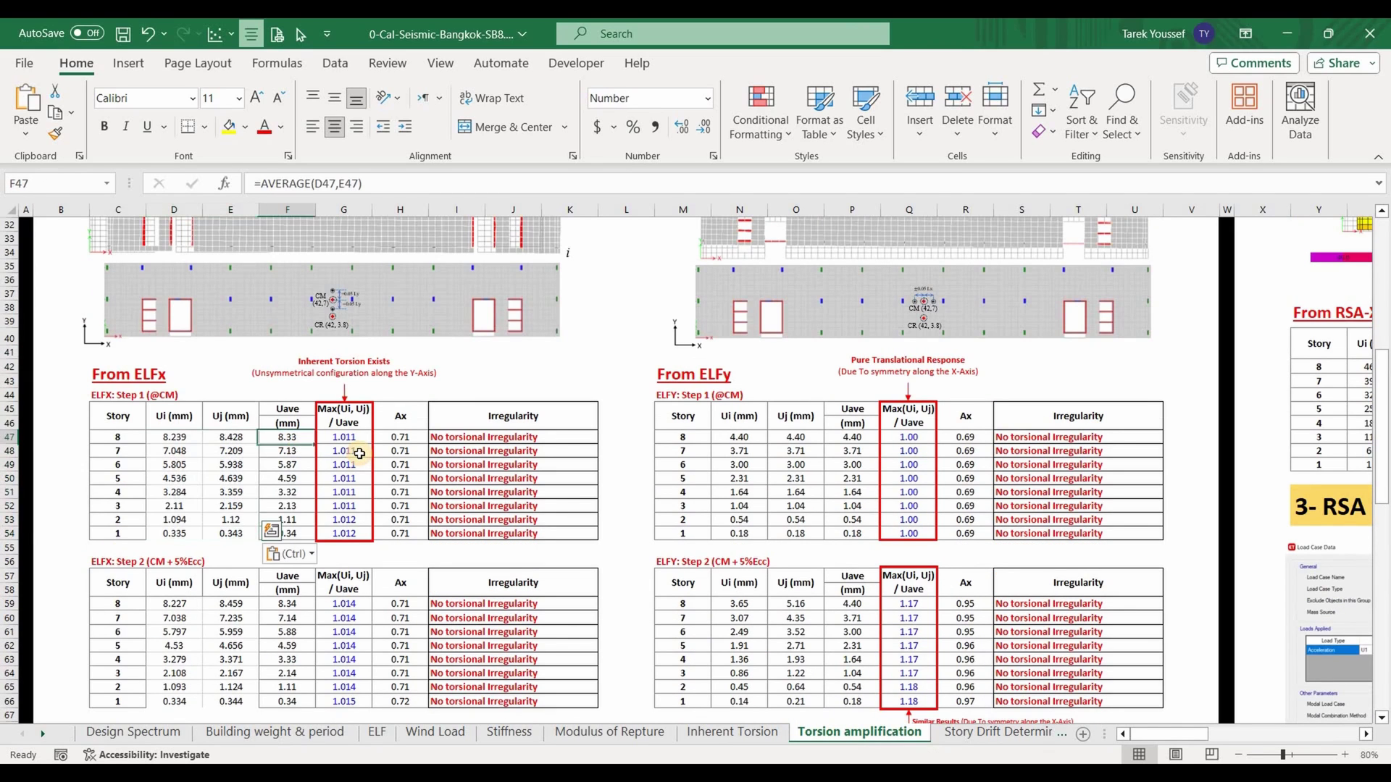
{"action": "key", "text": "Right"}
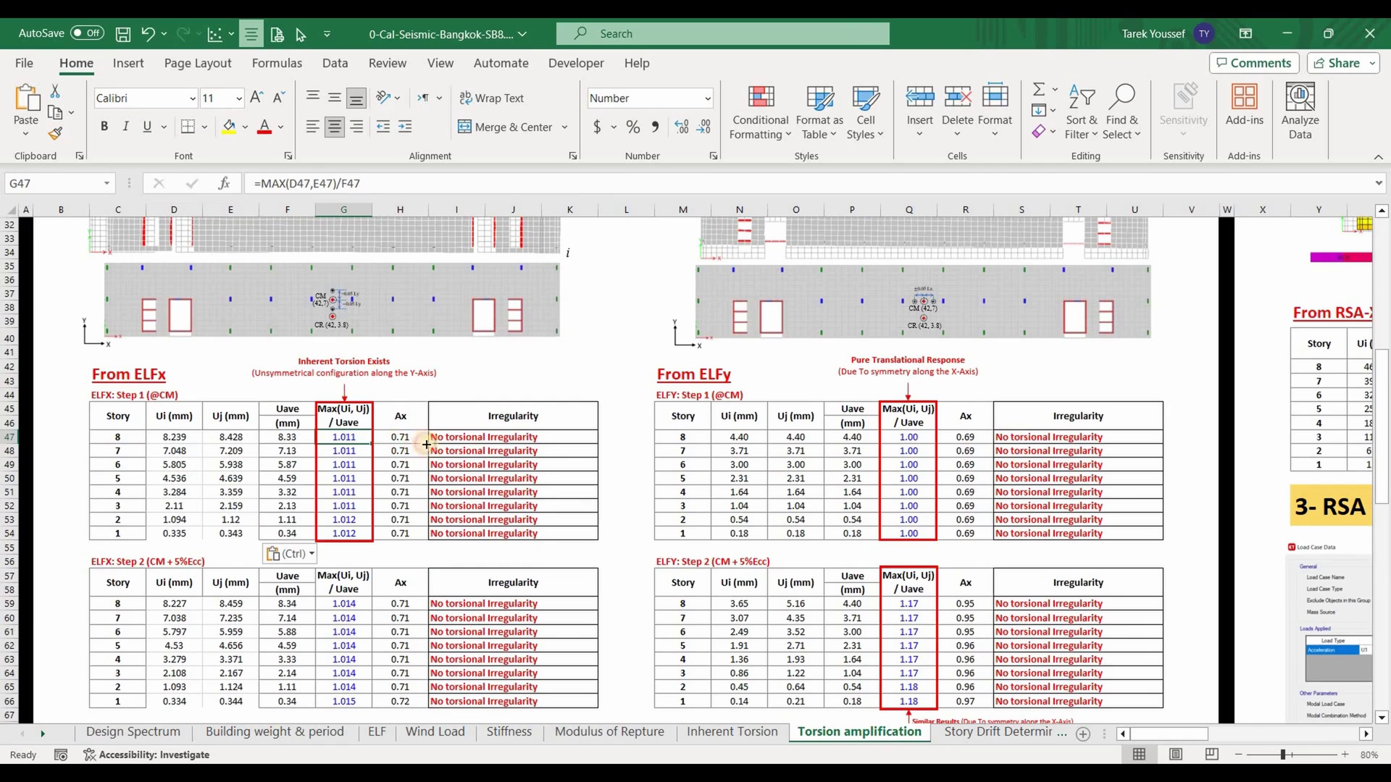
{"action": "key", "text": "Right"}
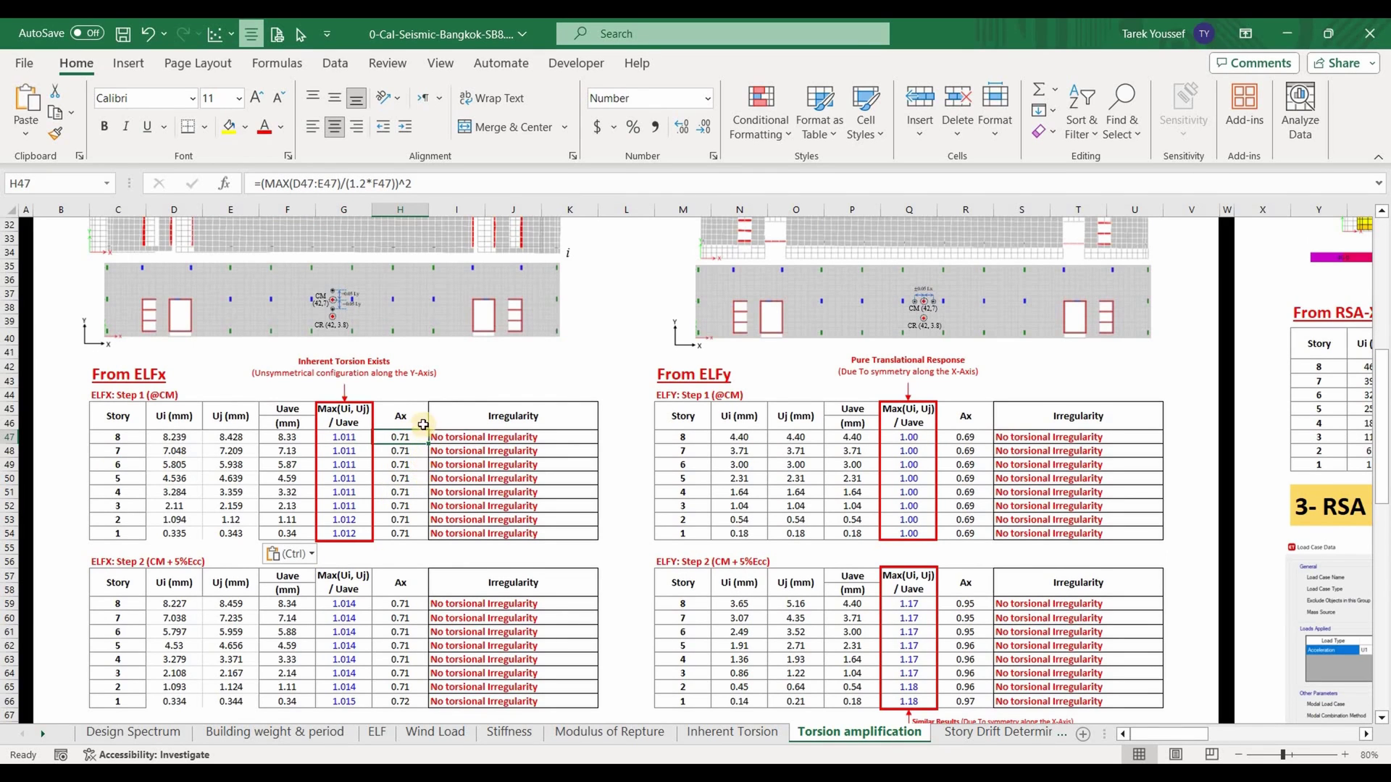
{"action": "scroll", "coordinate": [423, 425], "scroll_direction": "down", "scroll_amount": 5}
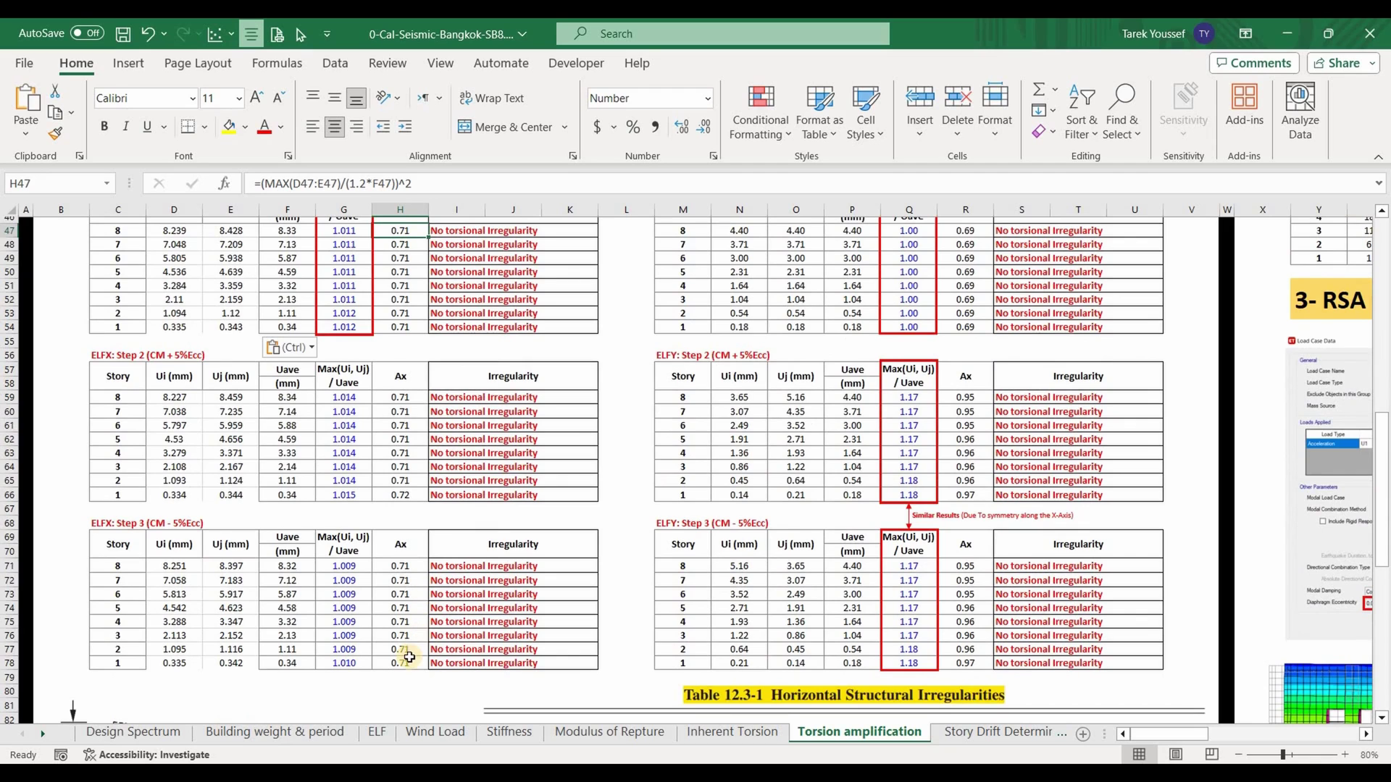
{"action": "scroll", "coordinate": [409, 656], "scroll_direction": "up", "scroll_amount": 4}
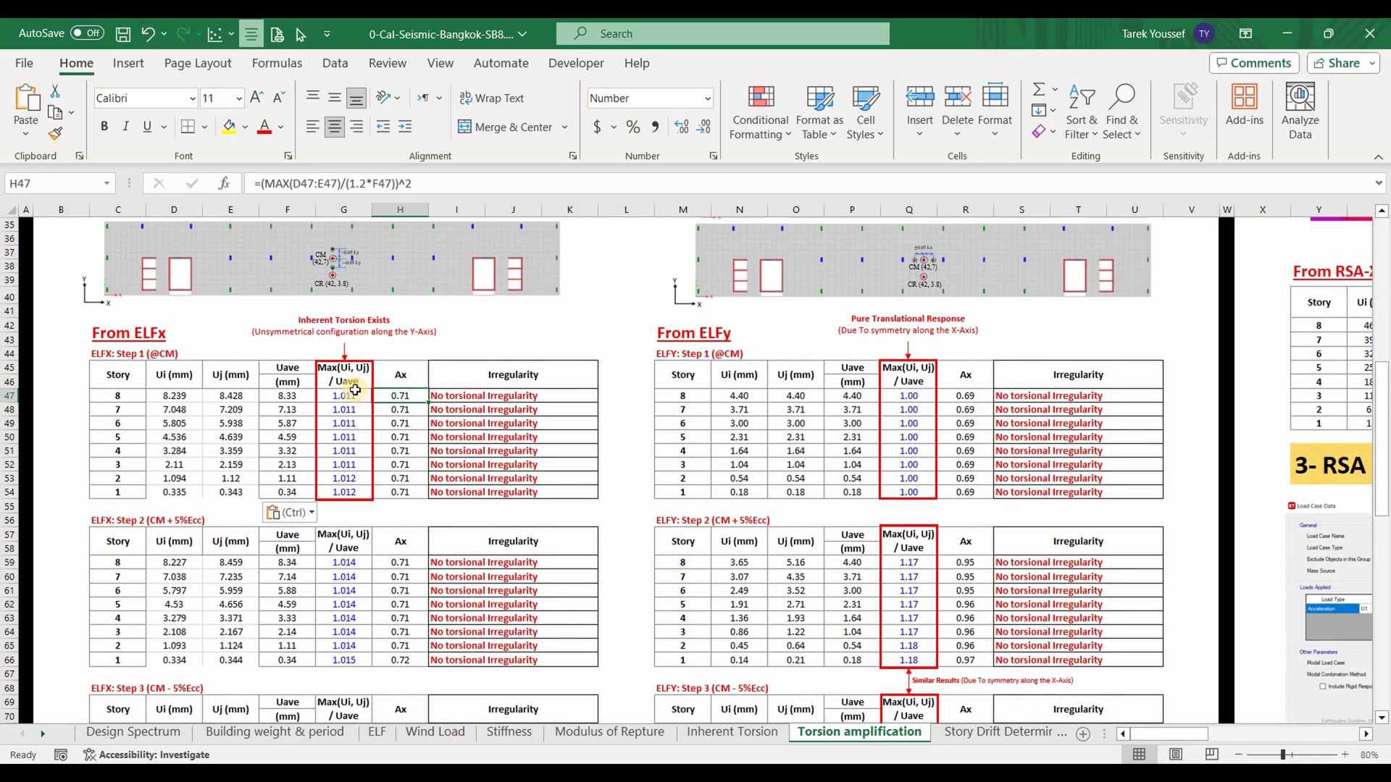
- Check the ELFX Max(Ui, Uj)/Uave ratios of all three steps against the torsional irregularity limits in Table 12.3-1
{"action": "left_click_drag", "start_coordinate": [345, 396], "coordinate": [353, 490]}
{"action": "scroll", "coordinate": [592, 496], "scroll_direction": "down", "scroll_amount": 7}
{"action": "scroll", "coordinate": [967, 456], "scroll_direction": "down", "scroll_amount": 7}
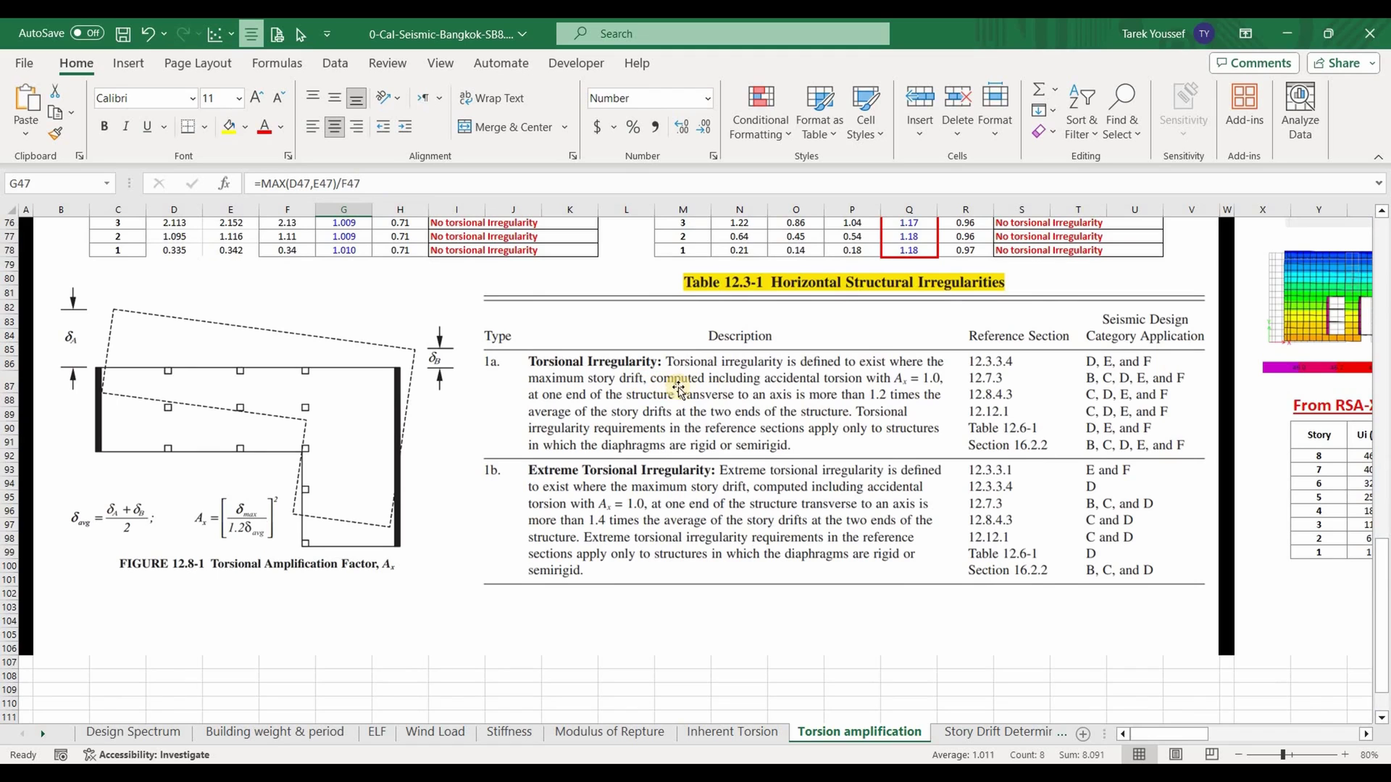
{"action": "scroll", "coordinate": [795, 484], "scroll_direction": "up", "scroll_amount": 2}
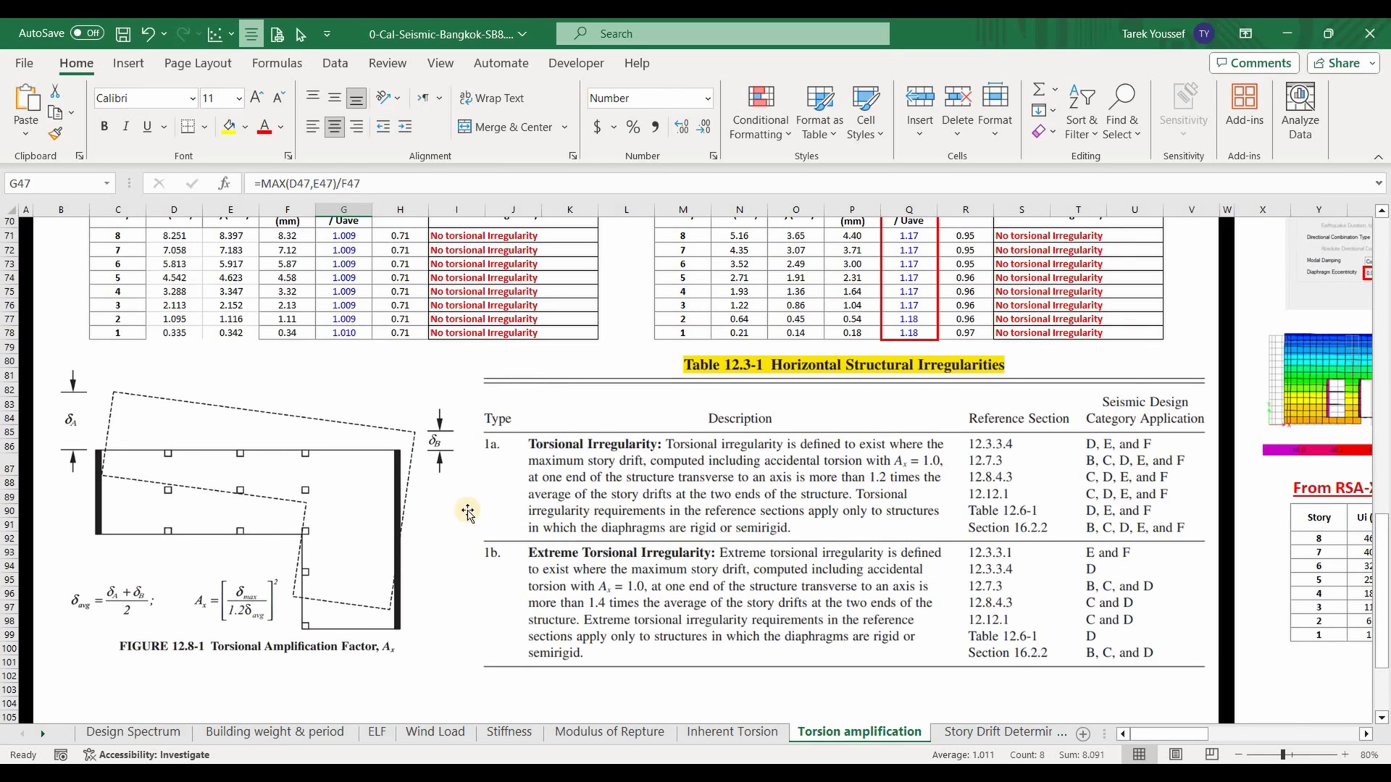
{"action": "scroll", "coordinate": [394, 512], "scroll_direction": "up", "scroll_amount": 7}
{"action": "scroll", "coordinate": [363, 432], "scroll_direction": "up", "scroll_amount": 4}
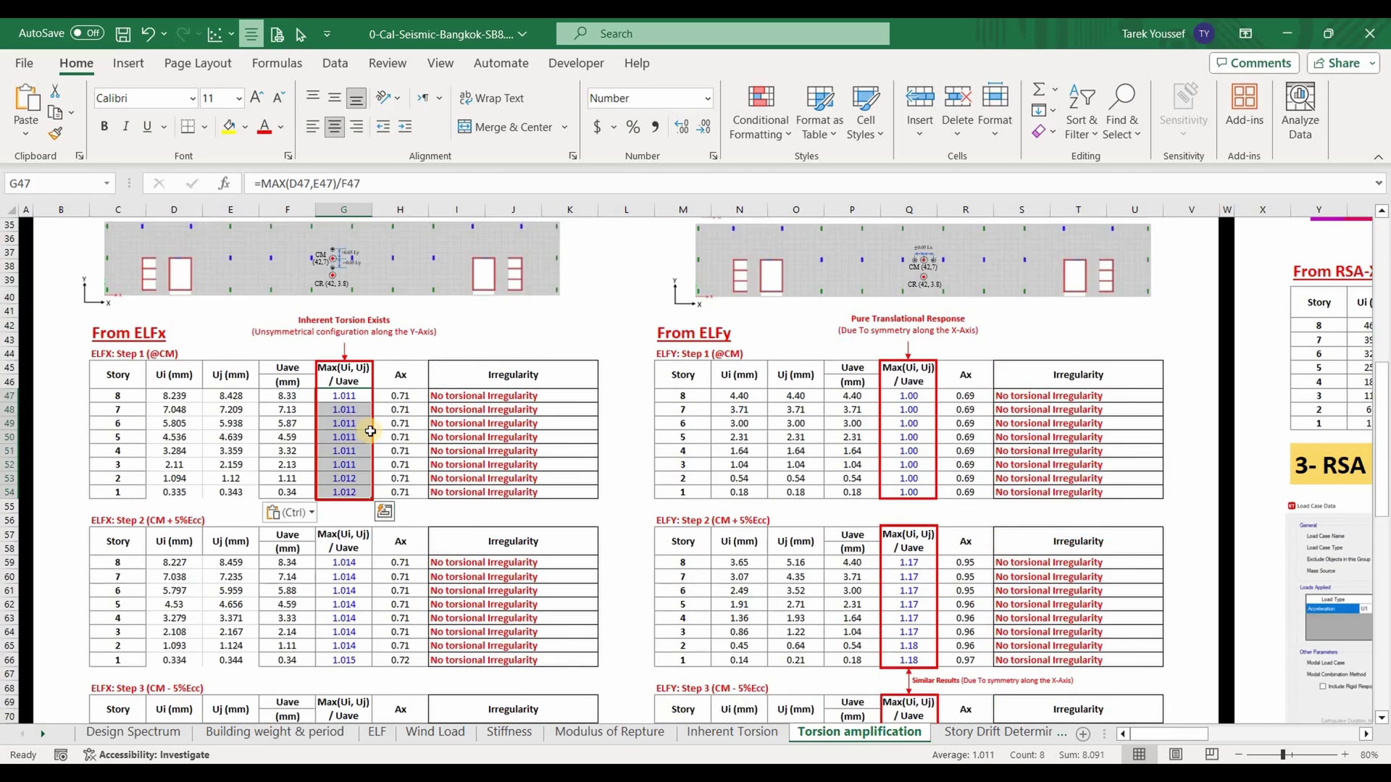
{"action": "scroll", "coordinate": [358, 347], "scroll_direction": "down", "scroll_amount": 4}
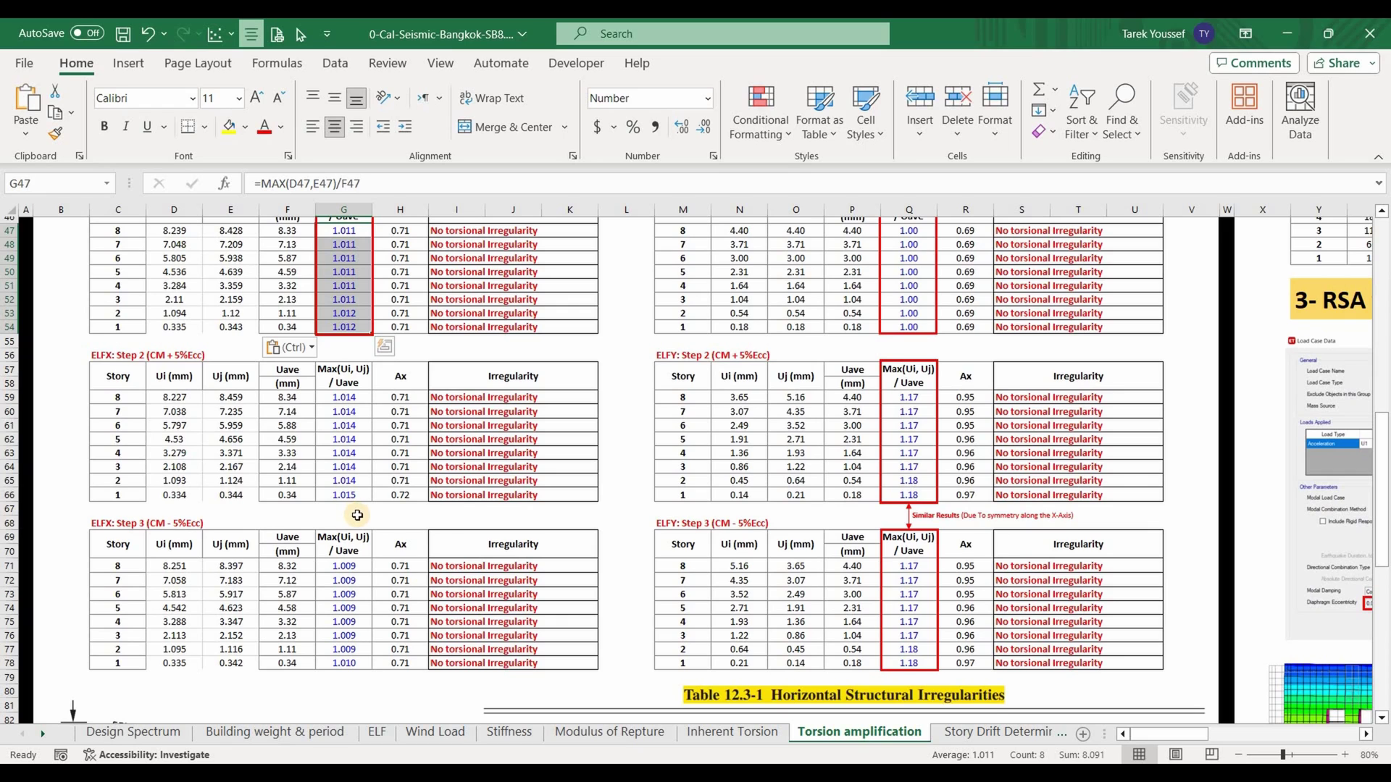
{"action": "scroll", "coordinate": [360, 496], "scroll_direction": "up", "scroll_amount": 4}
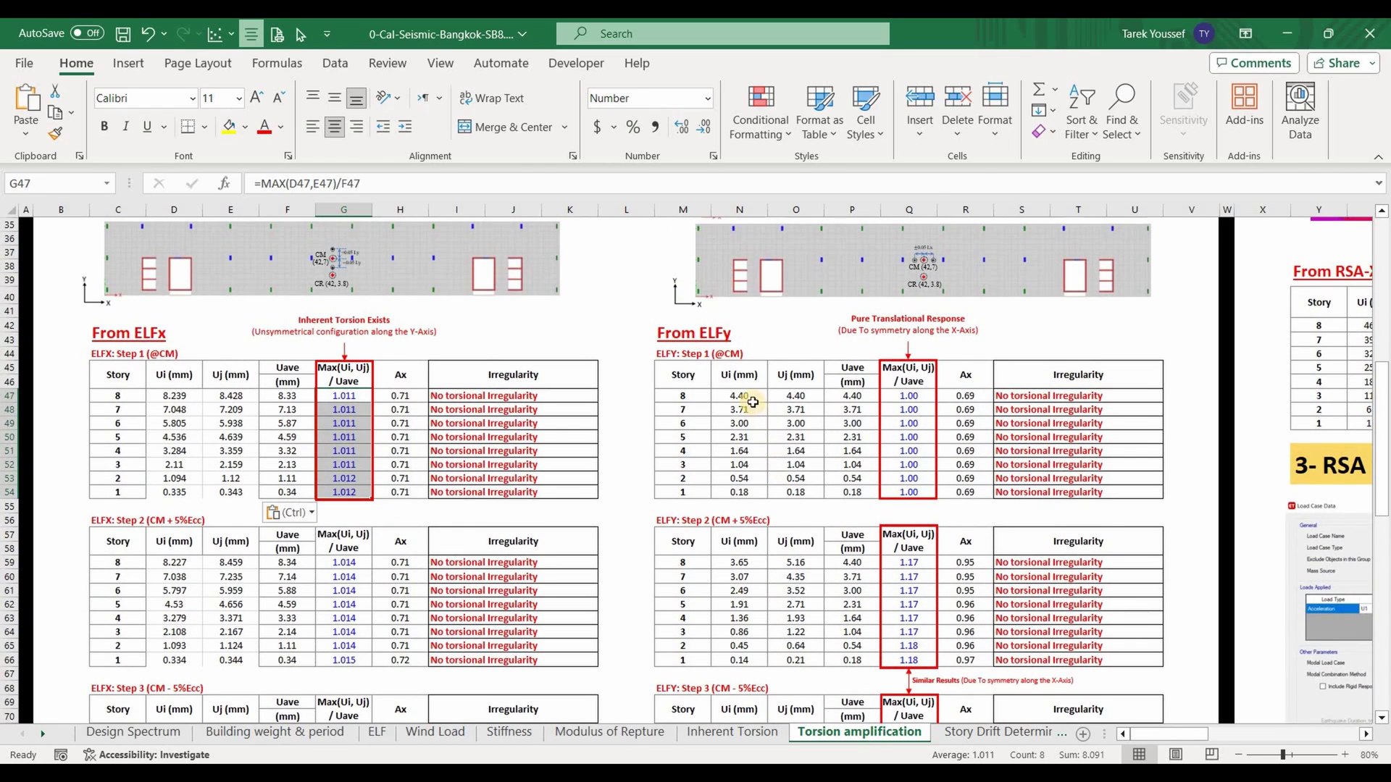
- Switch to ETABS, show the Story8 plan view and add the corner joint at X 84, Y 0 to the selection on all stories
{"action": "left_click_drag", "start_coordinate": [753, 403], "coordinate": [797, 492]}
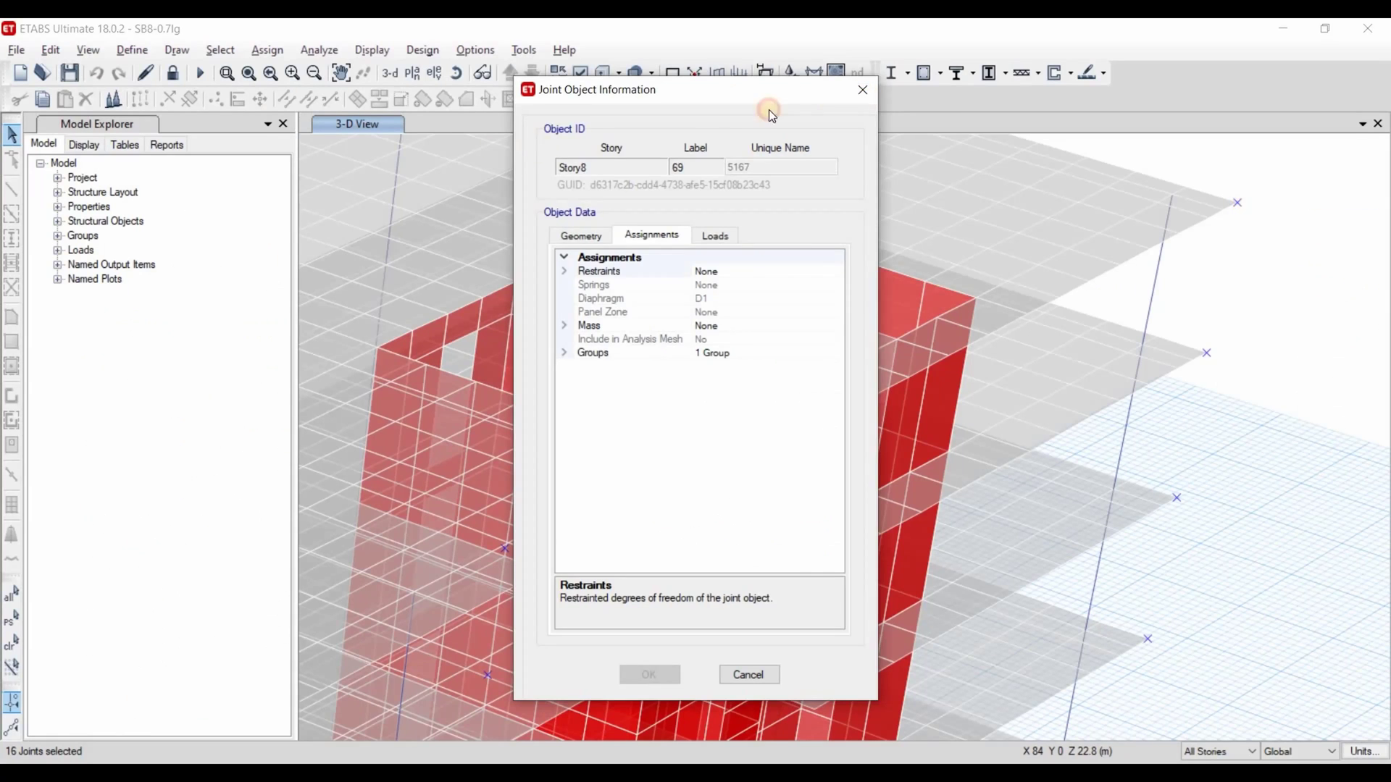
{"action": "key", "text": "Escape"}
{"action": "left_click", "coordinate": [412, 73]}
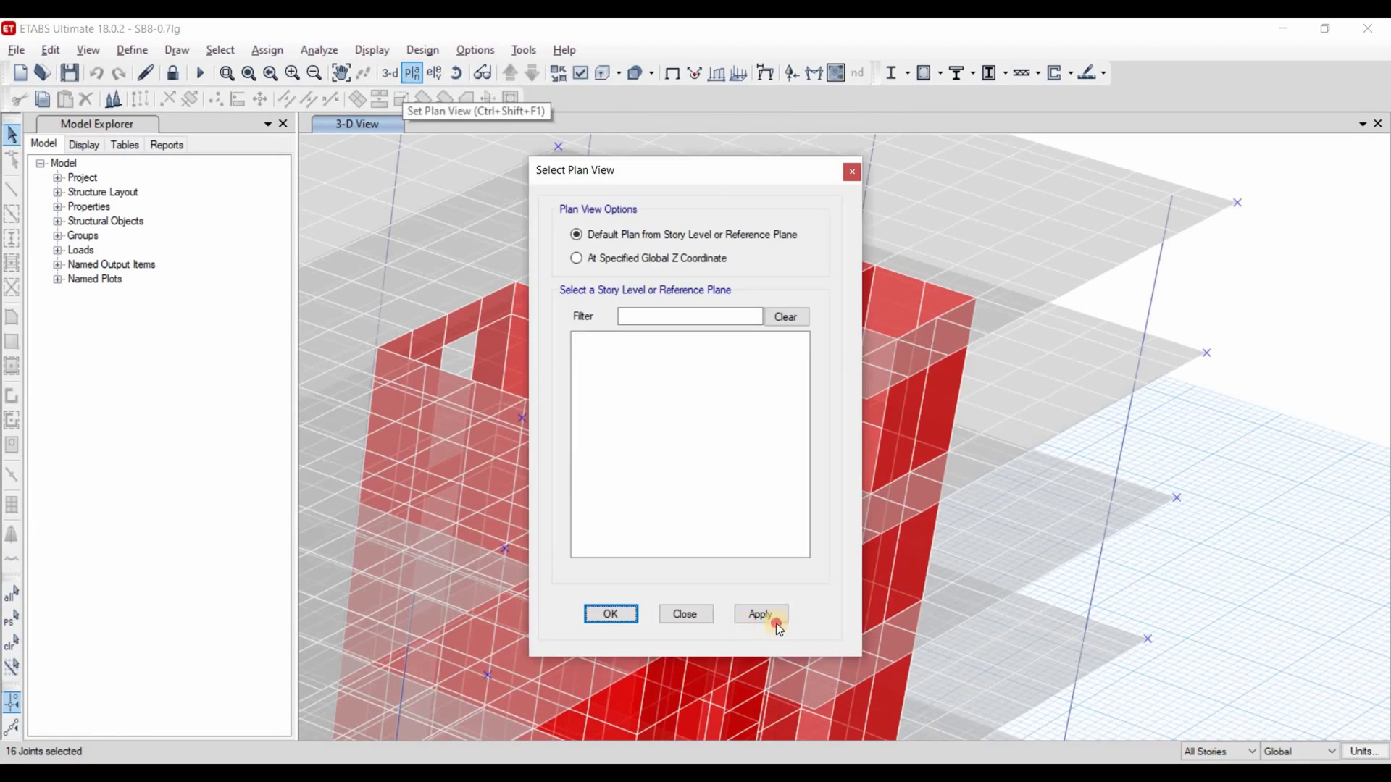
{"action": "left_click", "coordinate": [762, 615]}
{"action": "left_click", "coordinate": [683, 612]}
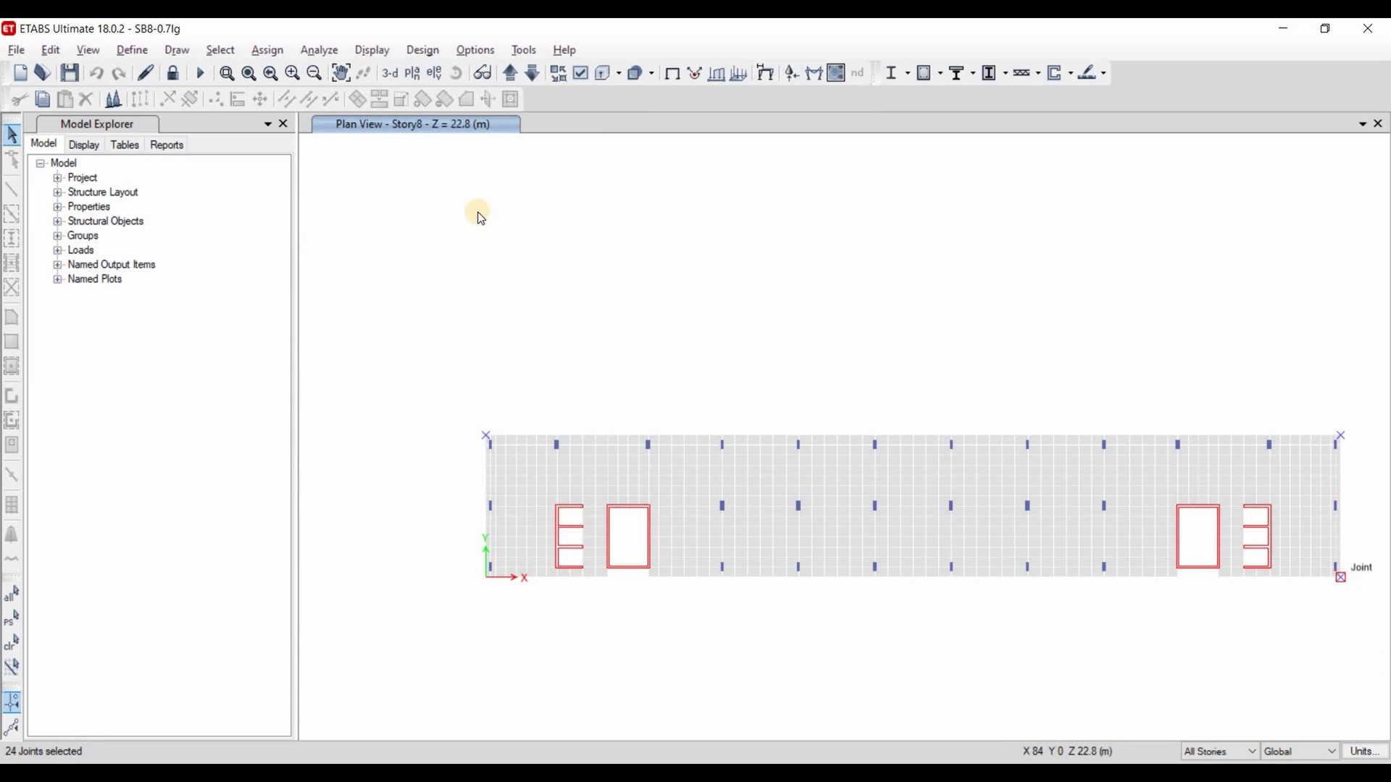
- Display the Joint Displacements table for the selected corner joints under load case ELFy
{"action": "left_click", "coordinate": [373, 51]}
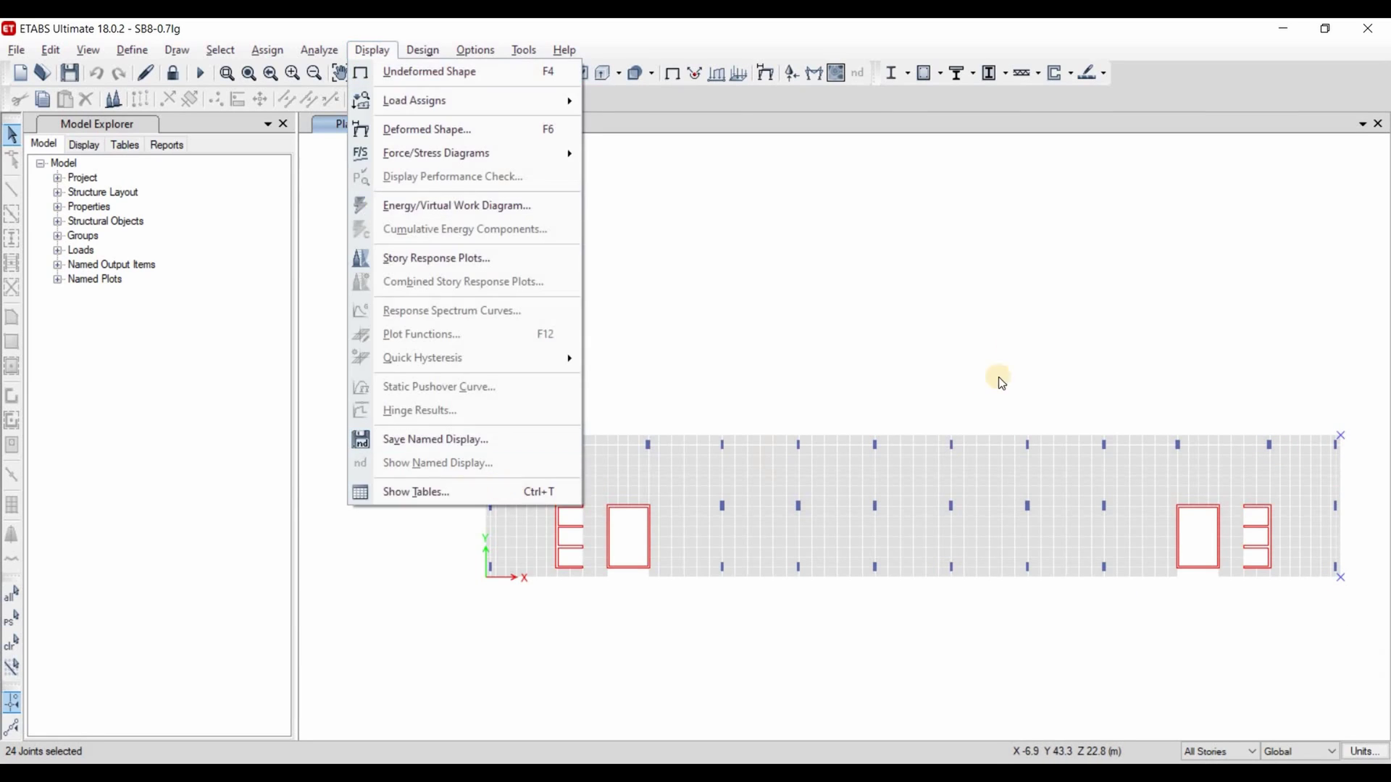
{"action": "key", "text": "ctrl+t"}
{"action": "left_click", "coordinate": [974, 242]}
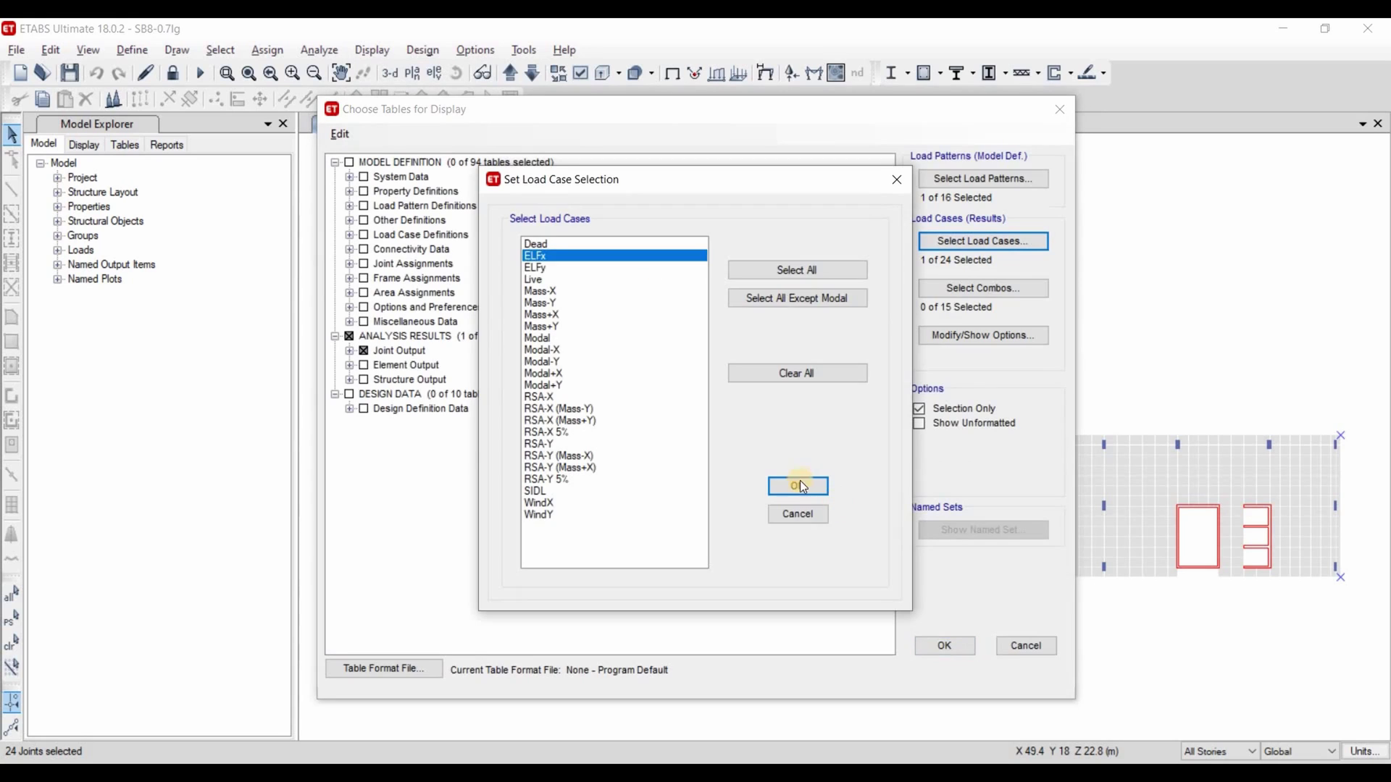
{"action": "left_click", "coordinate": [800, 480]}
{"action": "left_click", "coordinate": [940, 645]}
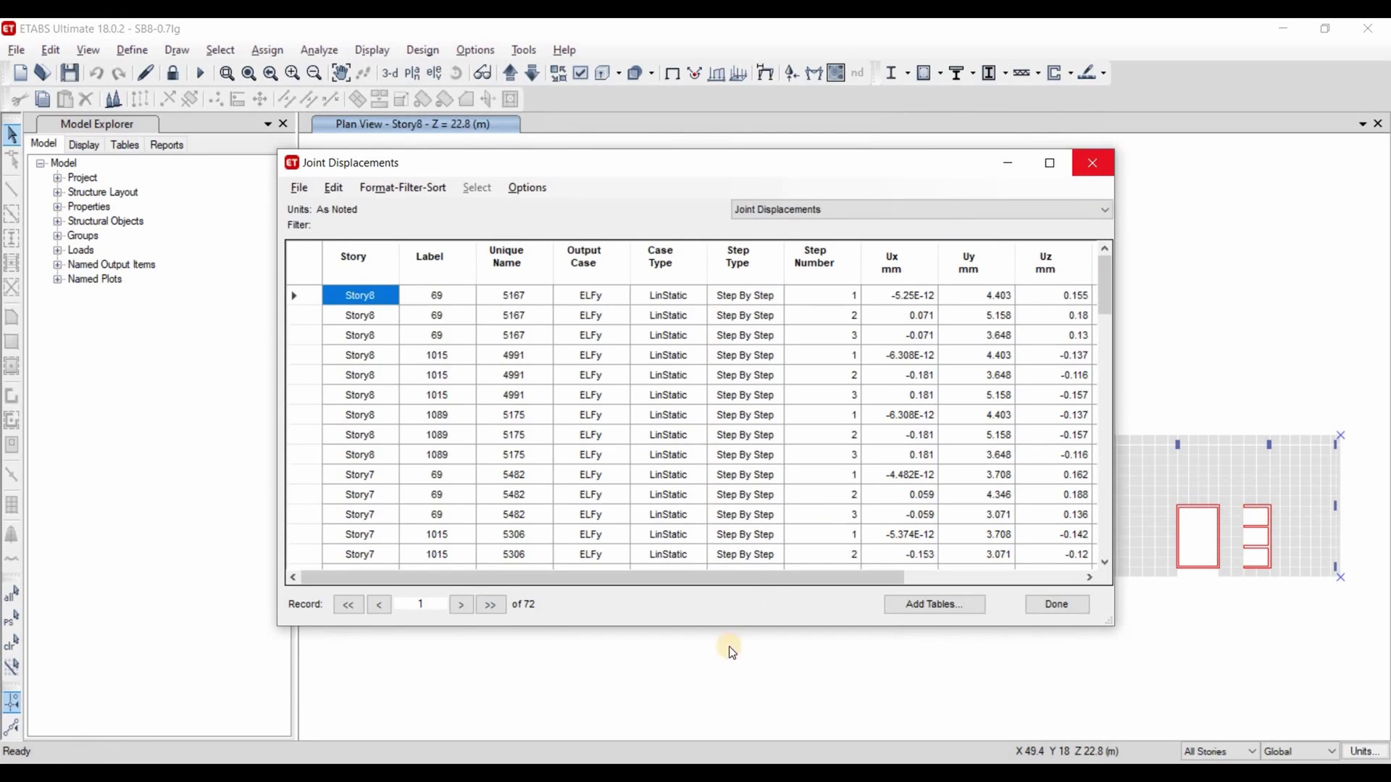
- Switch to the Excel workbook and examine the ELFY displacement ratios at the CM and with plus and minus 5% eccentricity
{"action": "left_click", "coordinate": [681, 691]}
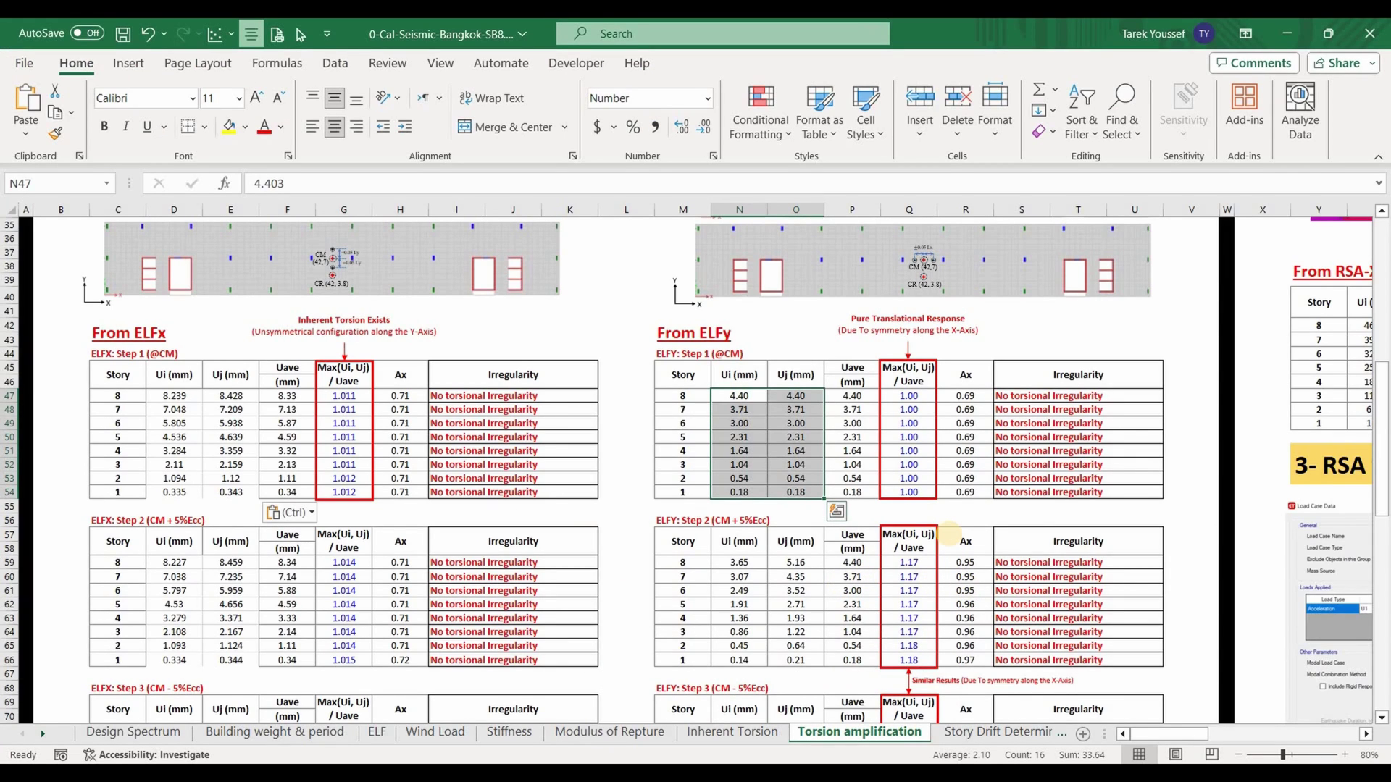
{"action": "scroll", "coordinate": [950, 528], "scroll_direction": "up", "scroll_amount": 2}
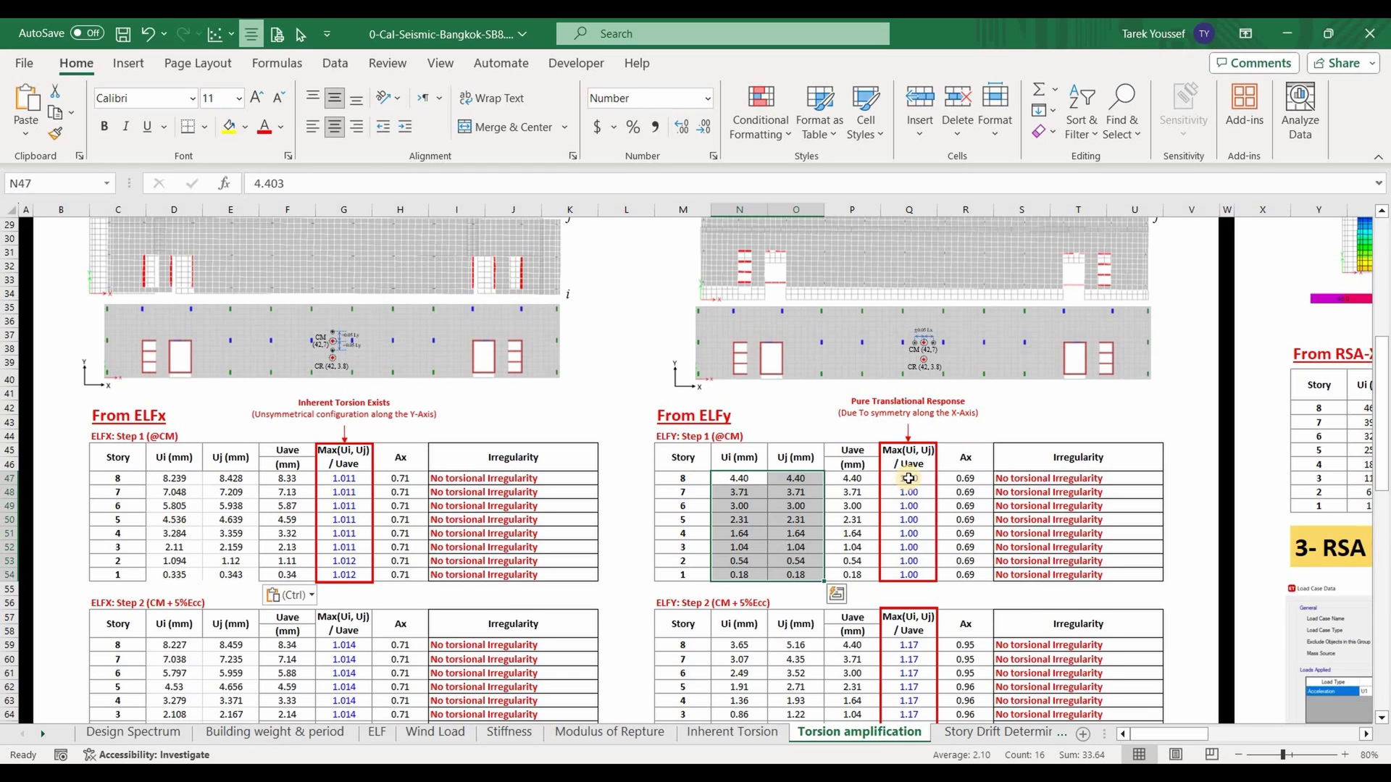
{"action": "left_click_drag", "start_coordinate": [908, 478], "coordinate": [908, 571]}
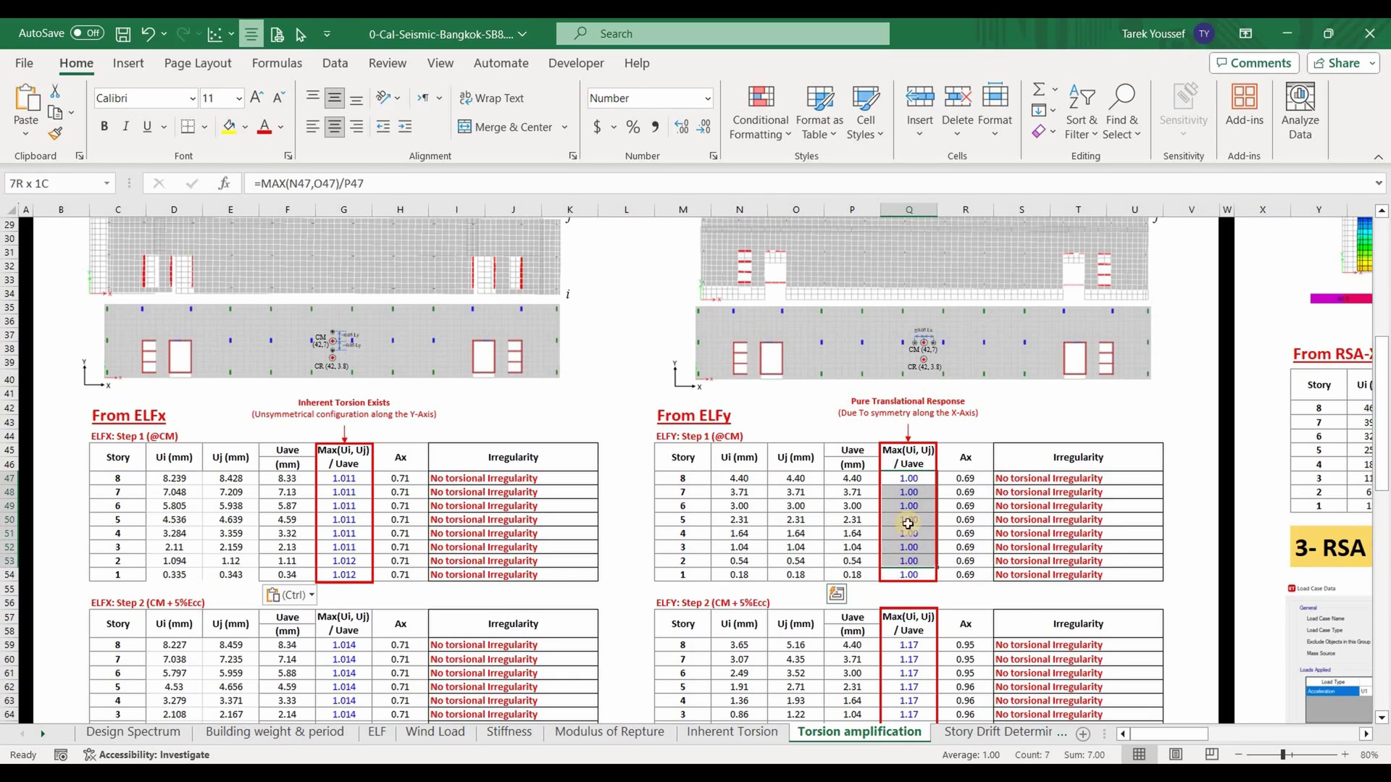
{"action": "left_click_drag", "start_coordinate": [908, 523], "coordinate": [908, 574]}
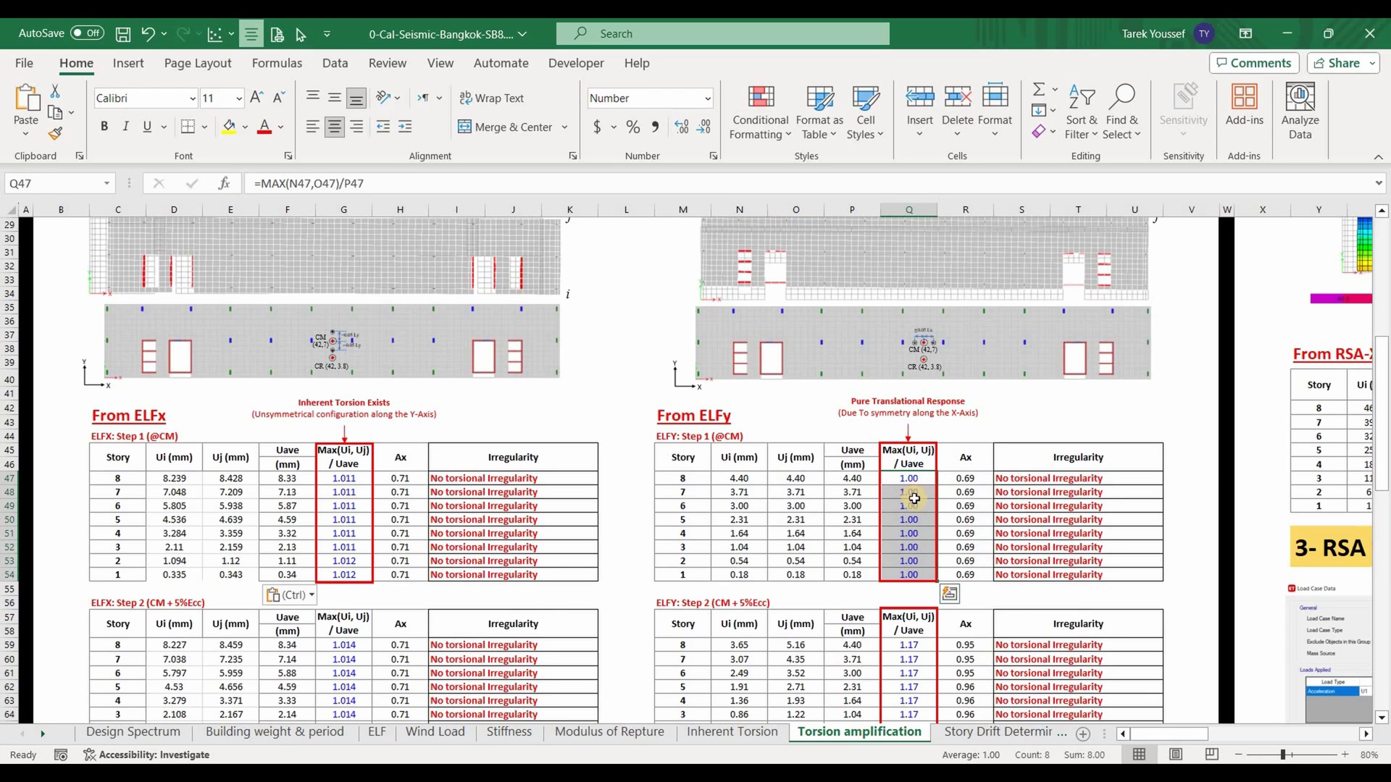
{"action": "scroll", "coordinate": [914, 498], "scroll_direction": "down", "scroll_amount": 7}
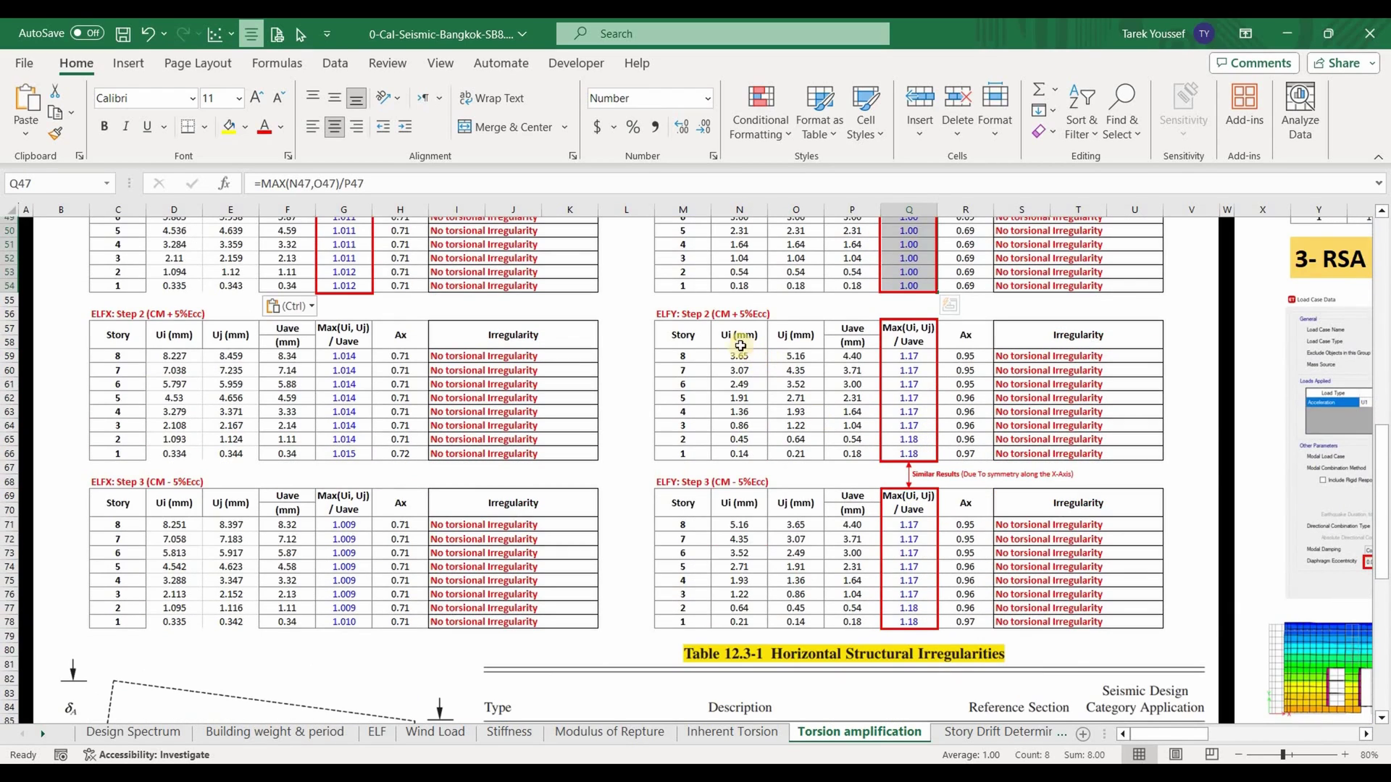
{"action": "left_click", "coordinate": [687, 336]}
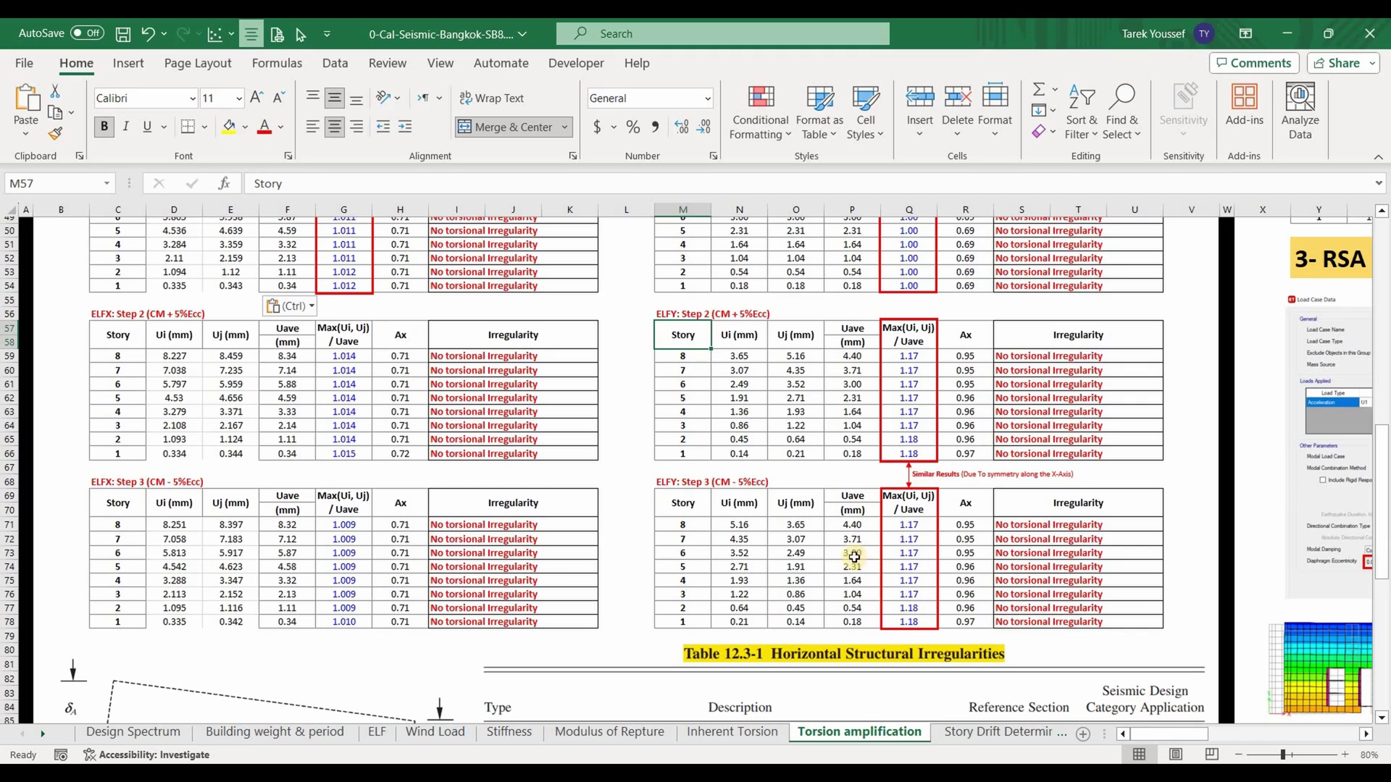
{"action": "scroll", "coordinate": [838, 528], "scroll_direction": "up", "scroll_amount": 8}
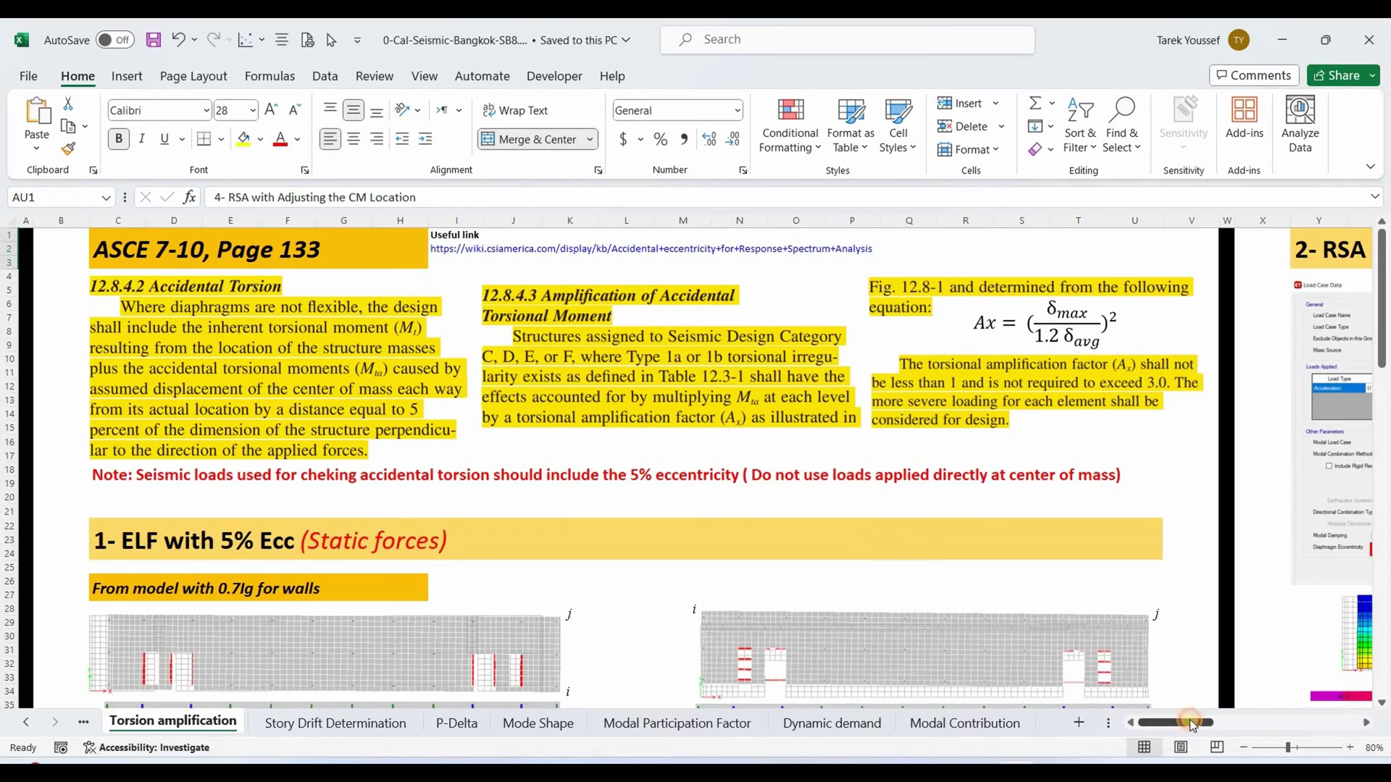
- Look through the response spectrum sections: zero Ecc, 5% Ecc by static torsional moment at CM, and adjusted CM location
{"action": "scroll", "coordinate": [528, 451], "scroll_direction": "right", "scroll_amount": 10}
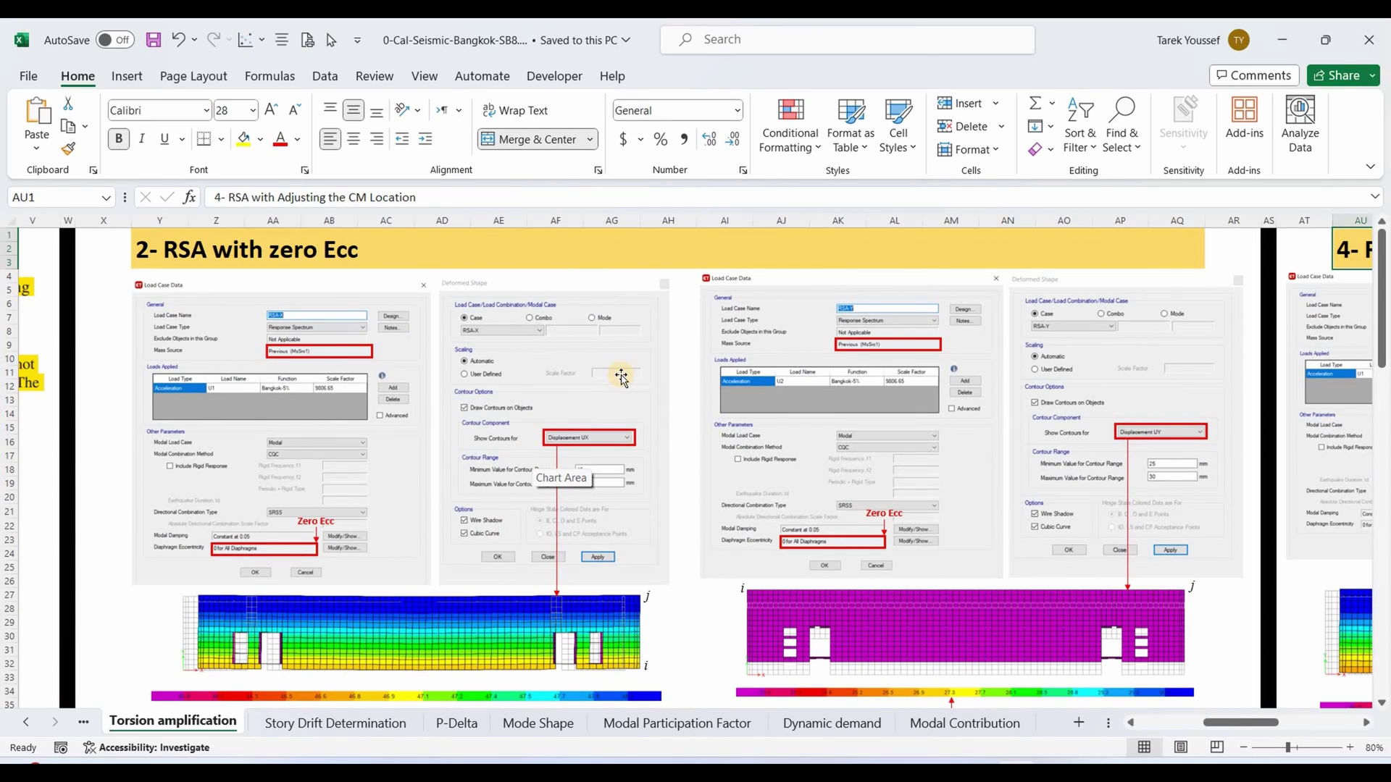
{"action": "scroll", "coordinate": [621, 374], "scroll_direction": "down", "scroll_amount": 15}
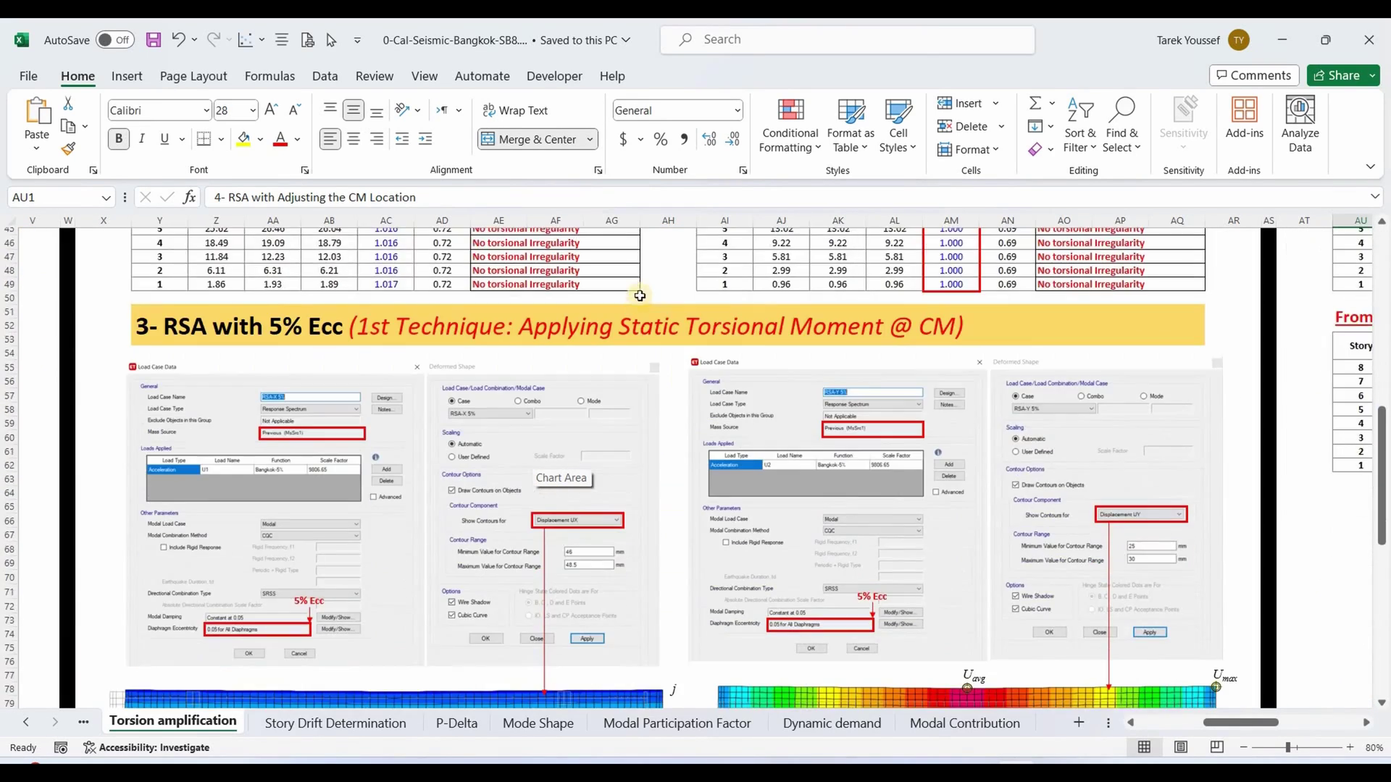
{"action": "scroll", "coordinate": [639, 296], "scroll_direction": "down", "scroll_amount": 1}
{"action": "left_click", "coordinate": [645, 297]}
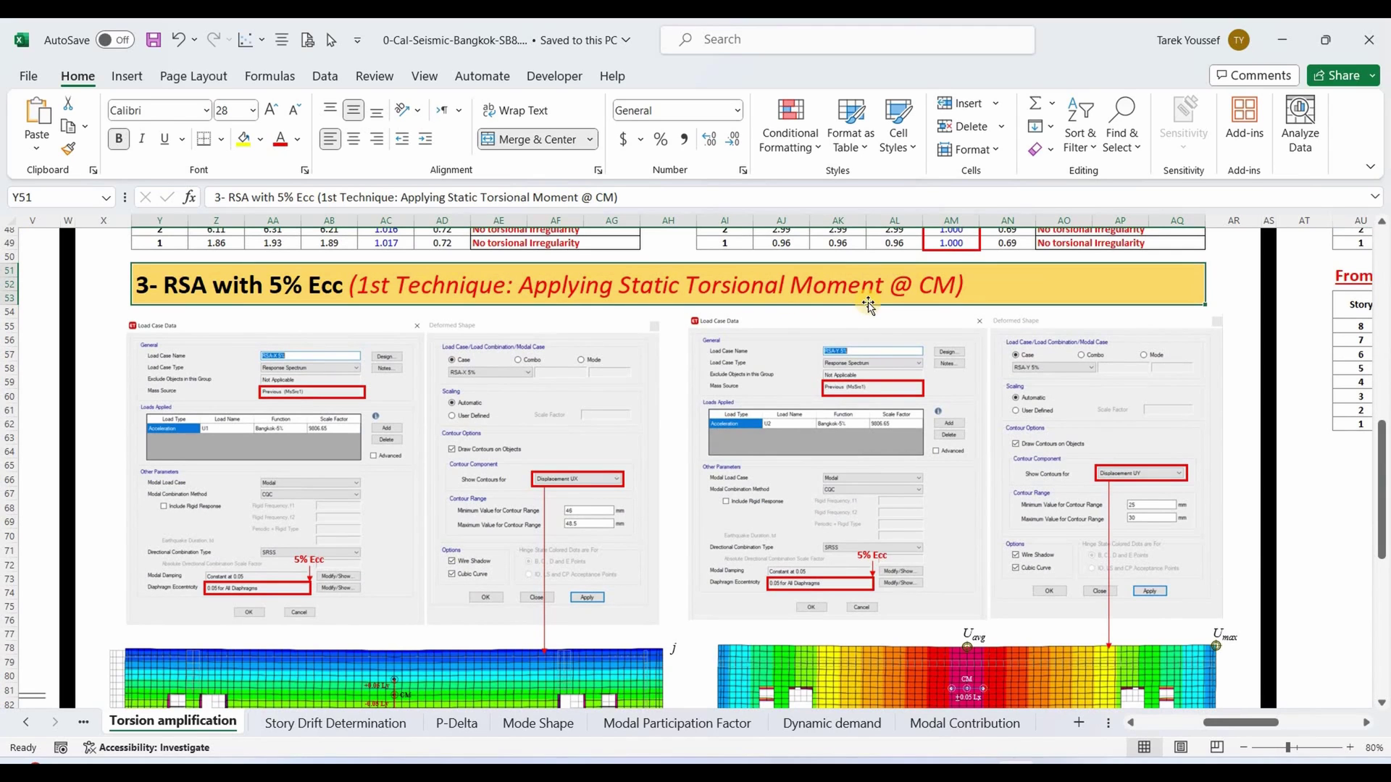
{"action": "left_click", "coordinate": [1308, 723]}
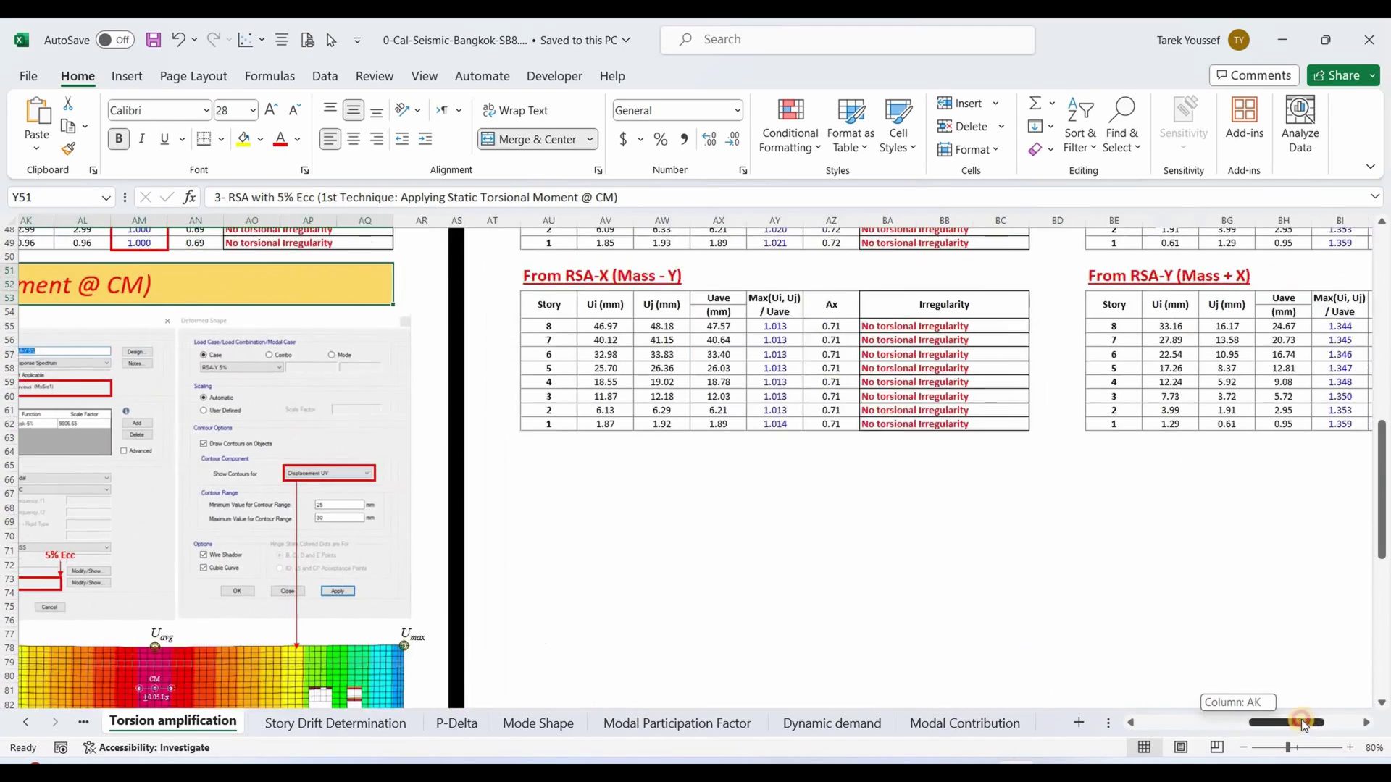
{"action": "scroll", "coordinate": [534, 273], "scroll_direction": "up", "scroll_amount": 16}
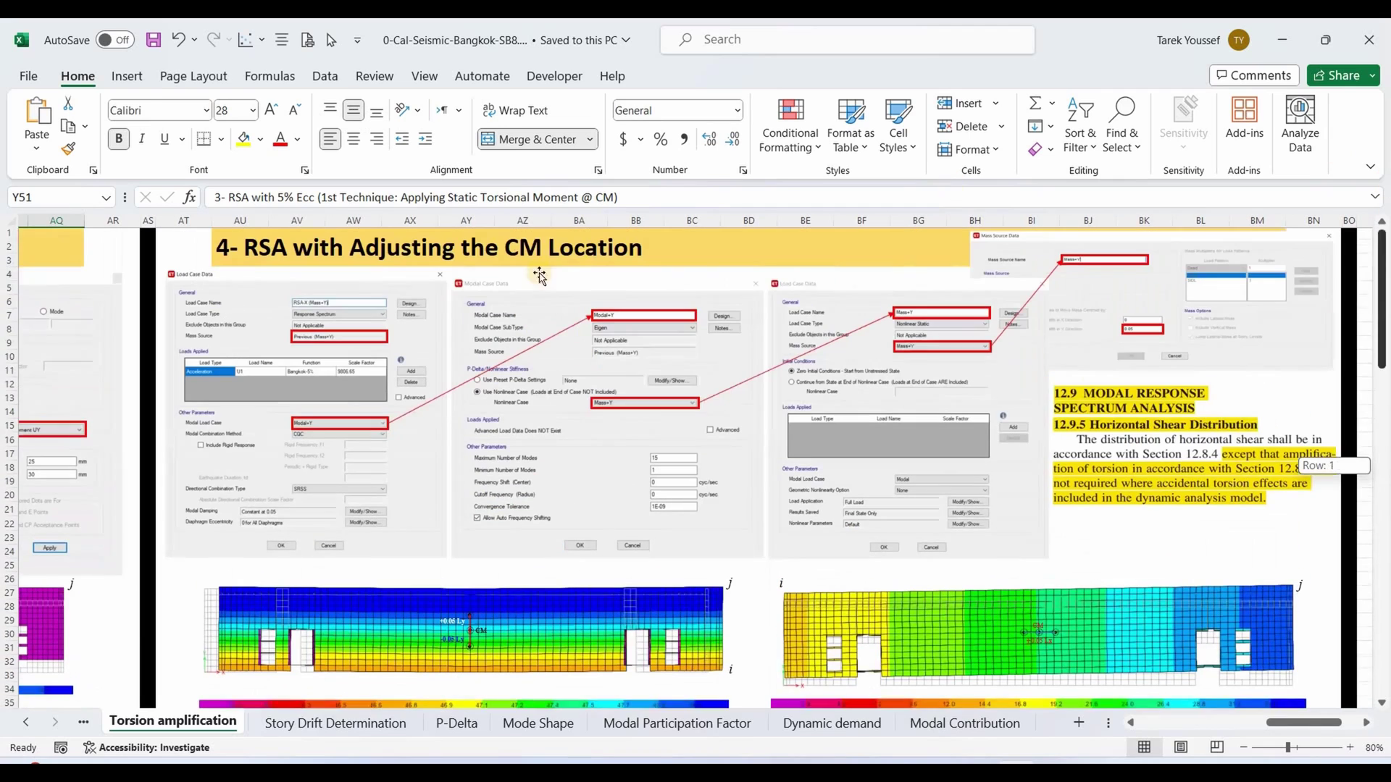
{"action": "left_click", "coordinate": [543, 249]}
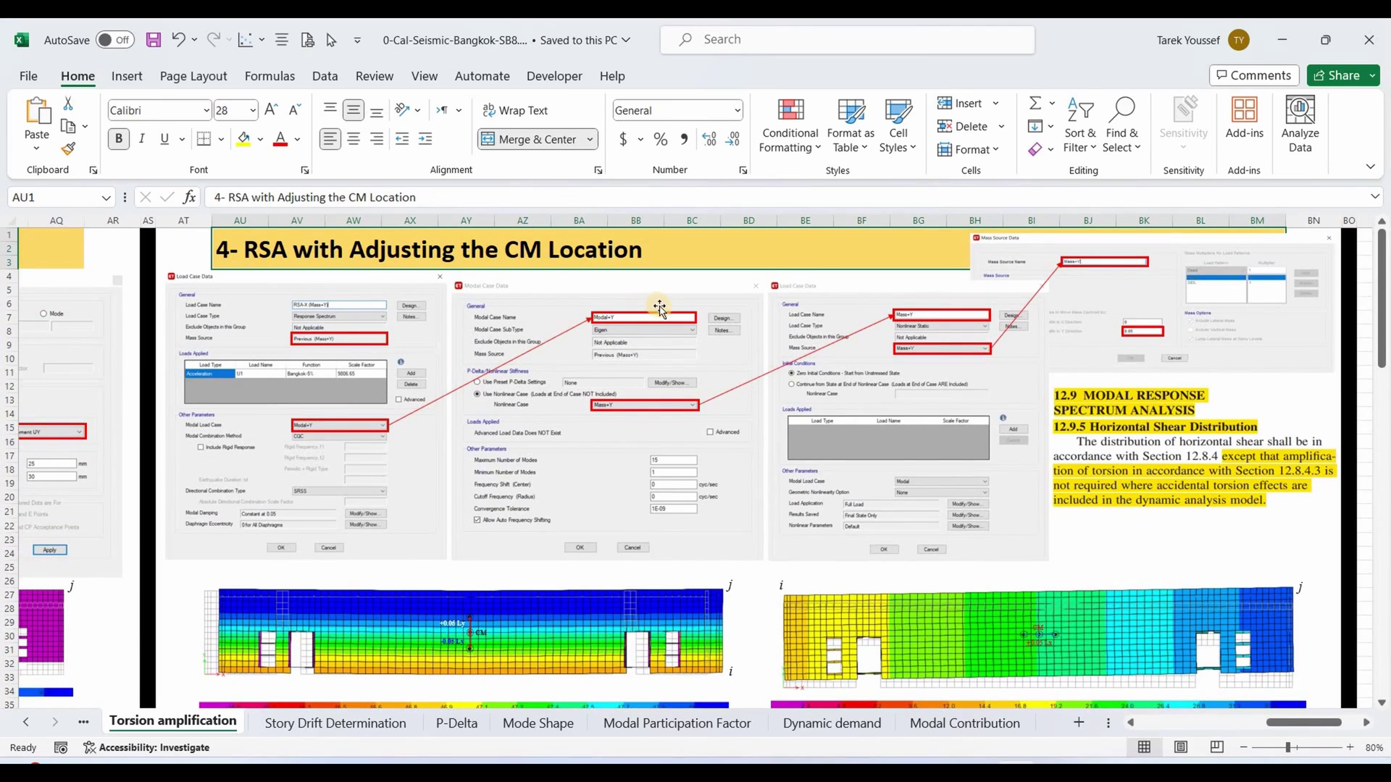
- Examine the zero-eccentricity RSA-X and RSA-Y settings, displacement contours and result tables, and the settings of the 5% Ecc section
{"action": "left_click", "coordinate": [1269, 722]}
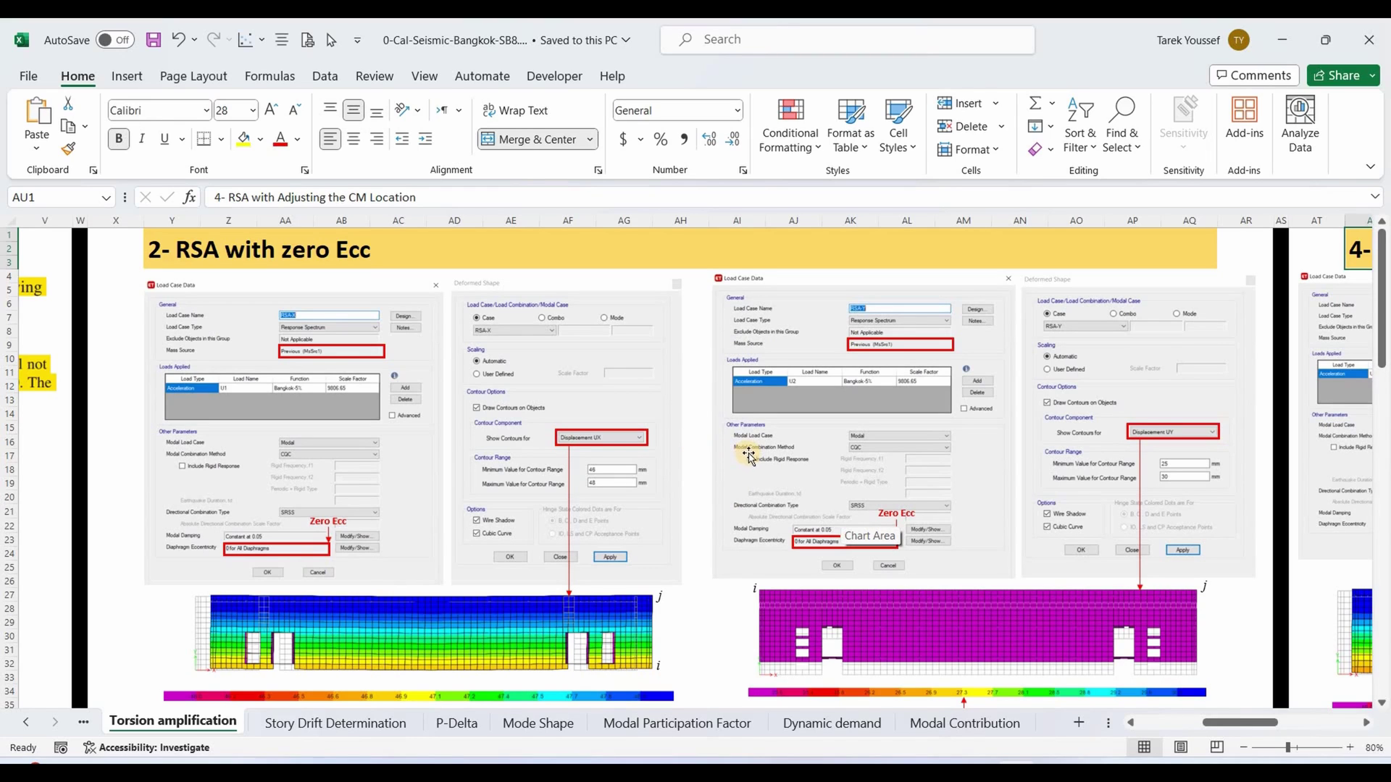
{"action": "scroll", "coordinate": [368, 552], "scroll_direction": "down", "scroll_amount": 1}
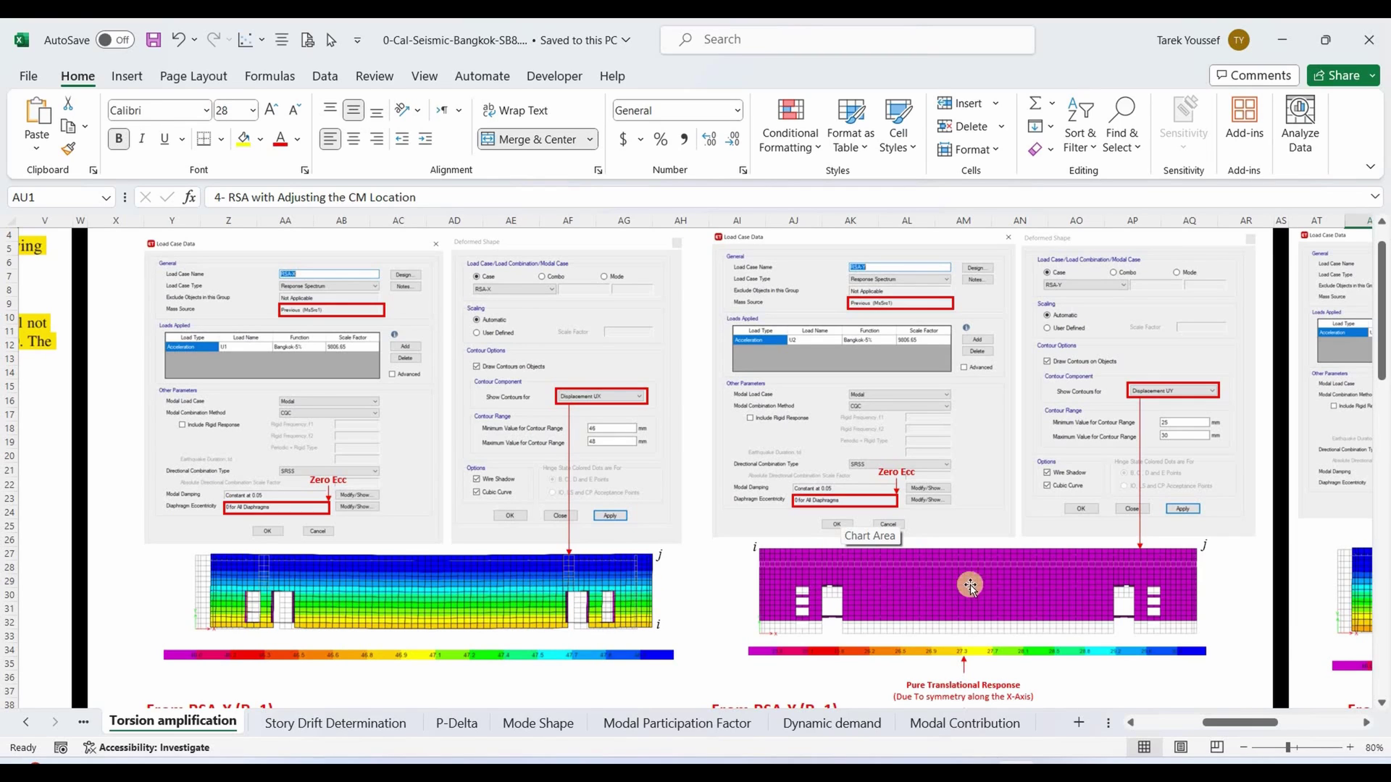
{"action": "left_click", "coordinate": [979, 620]}
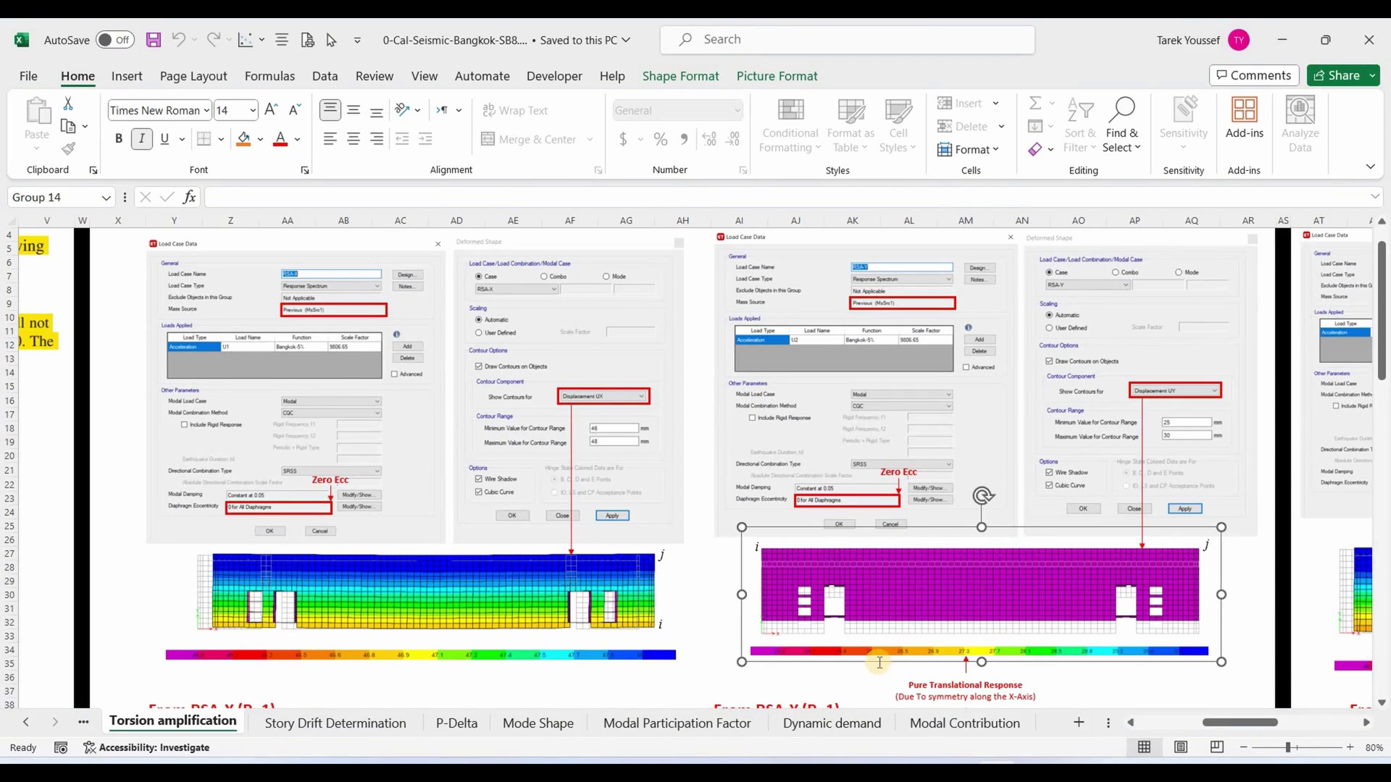
{"action": "scroll", "coordinate": [862, 662], "scroll_direction": "down", "scroll_amount": 11}
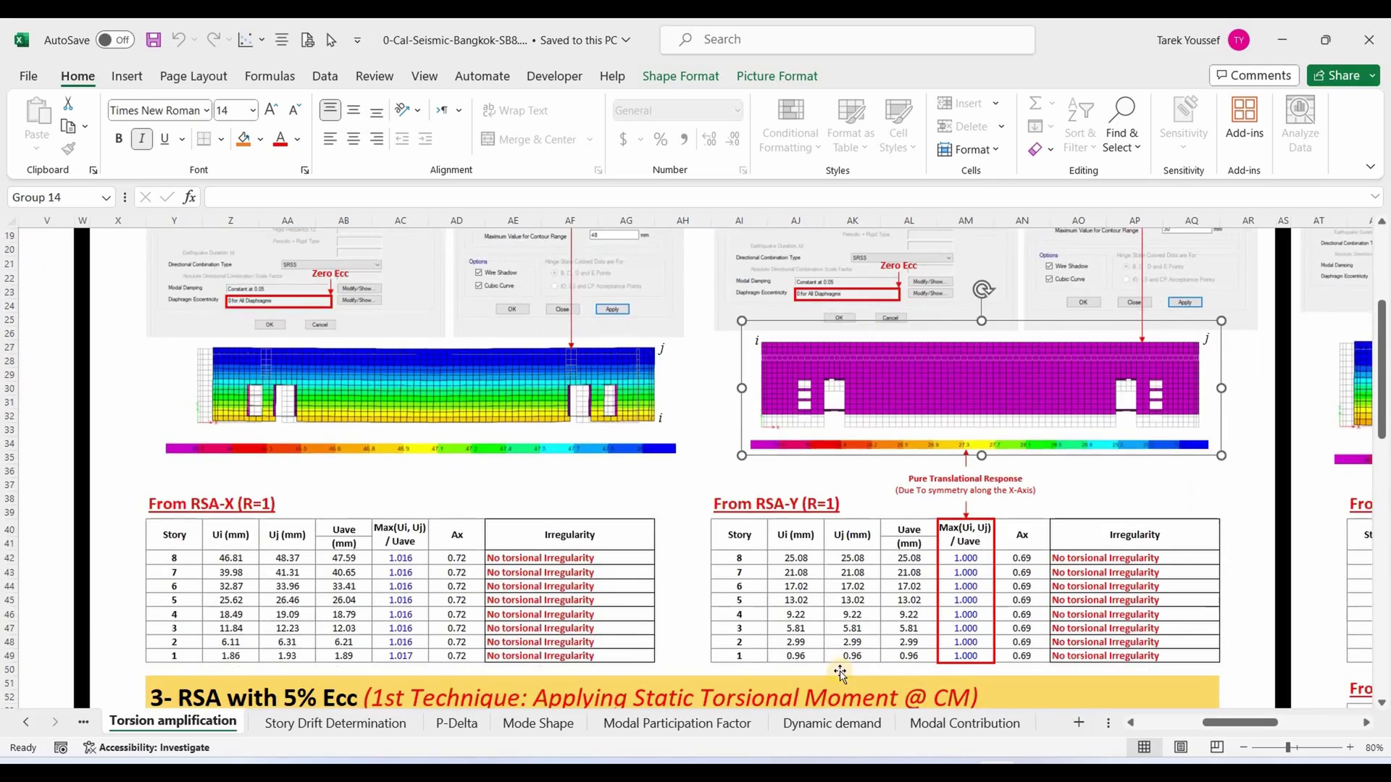
{"action": "scroll", "coordinate": [318, 537], "scroll_direction": "down", "scroll_amount": 5}
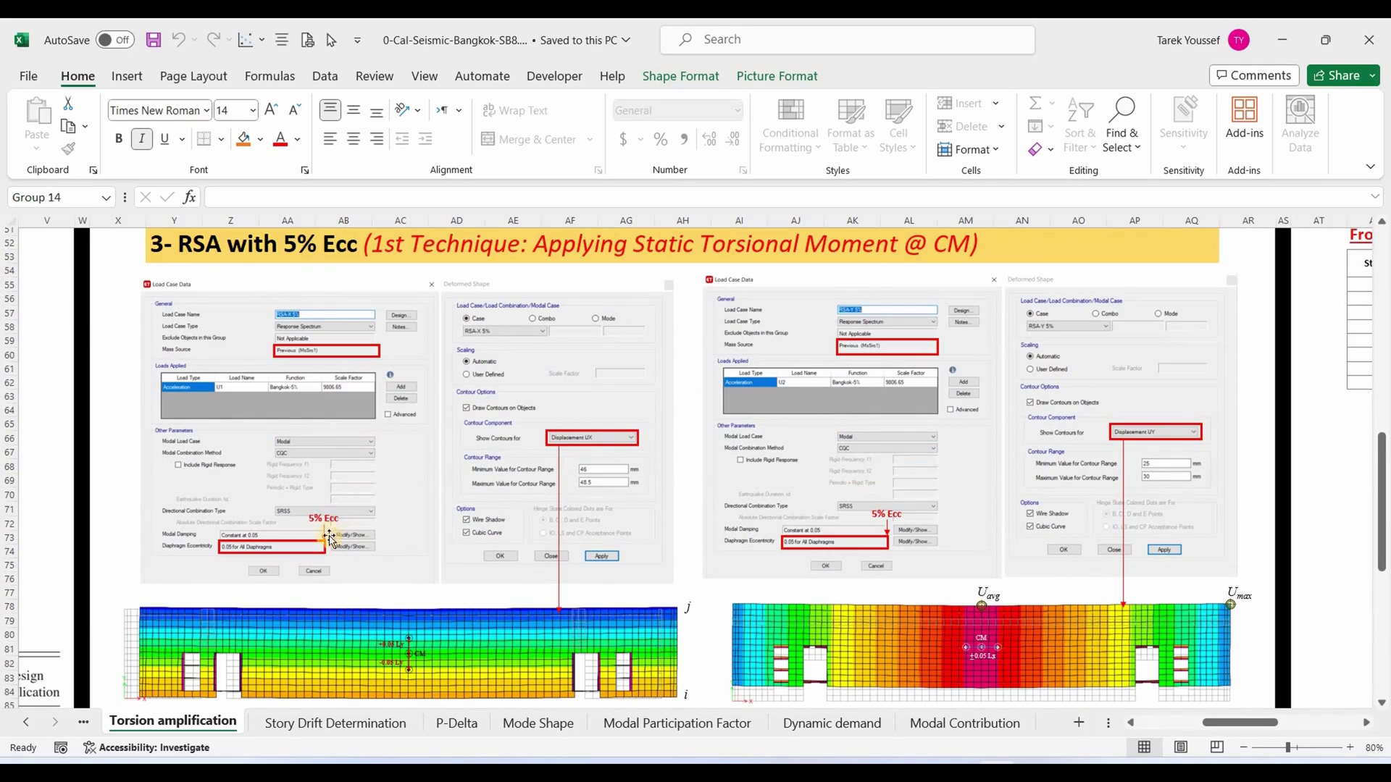